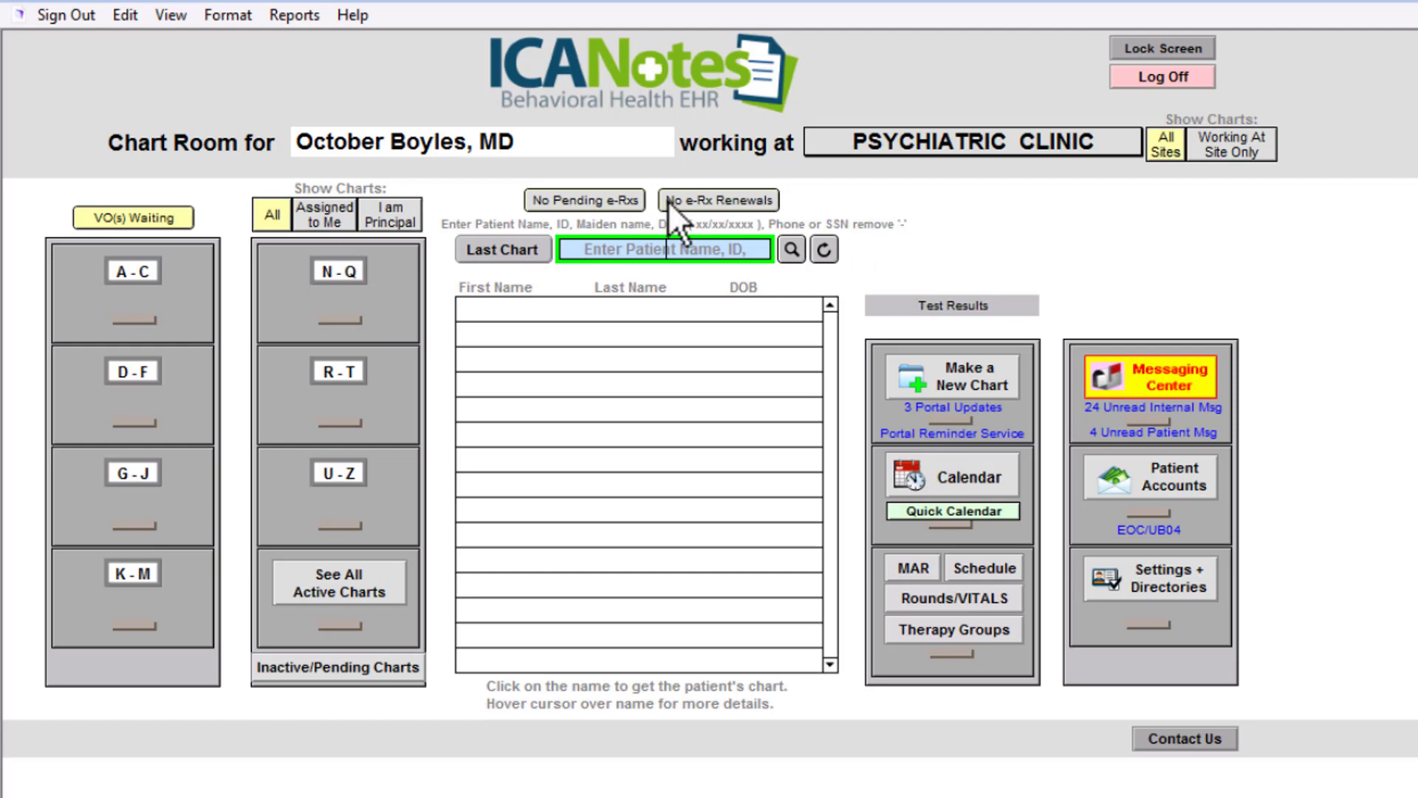
Open the calendar and set the payment source for the patient's $25.00 copay to Cash
left_click(316, 33)
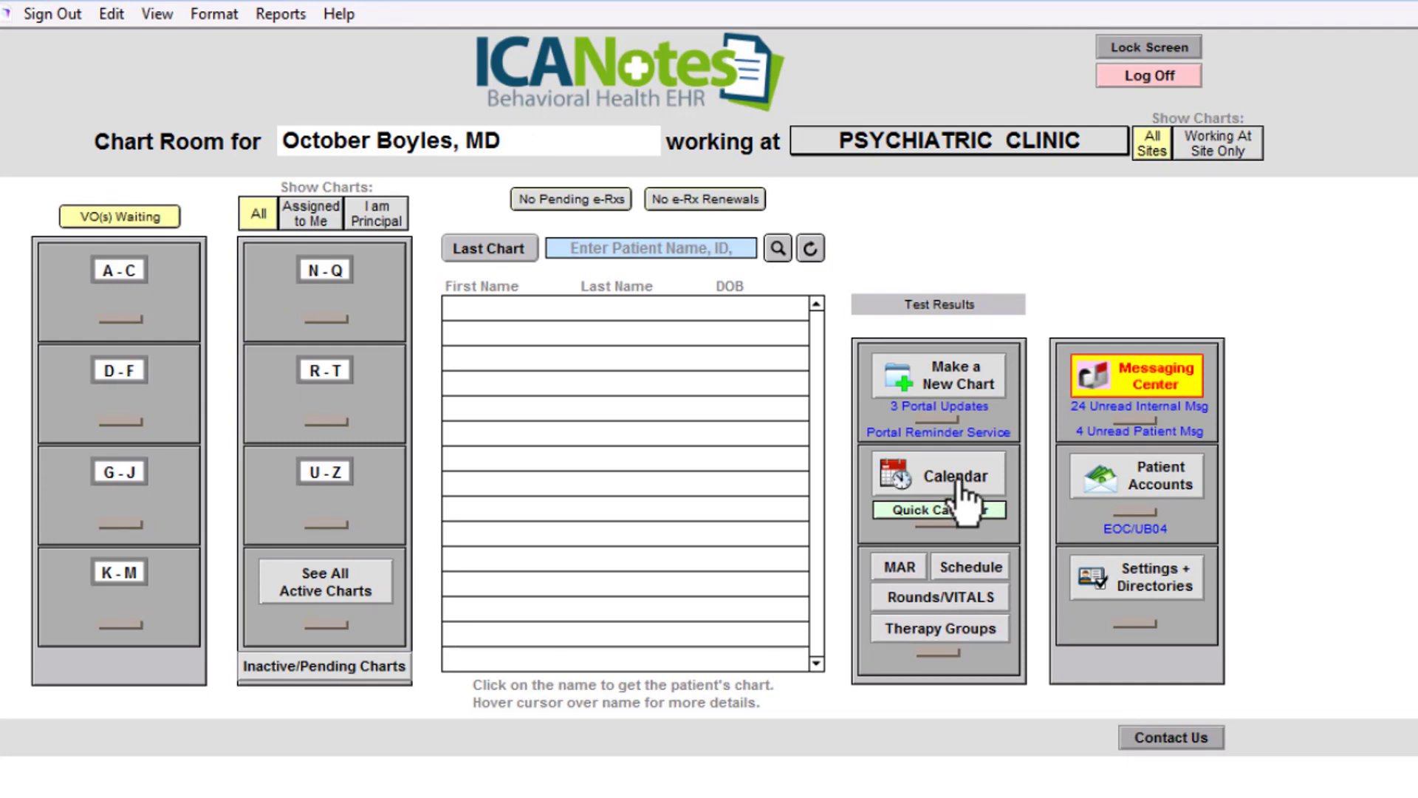
left_click(958, 481)
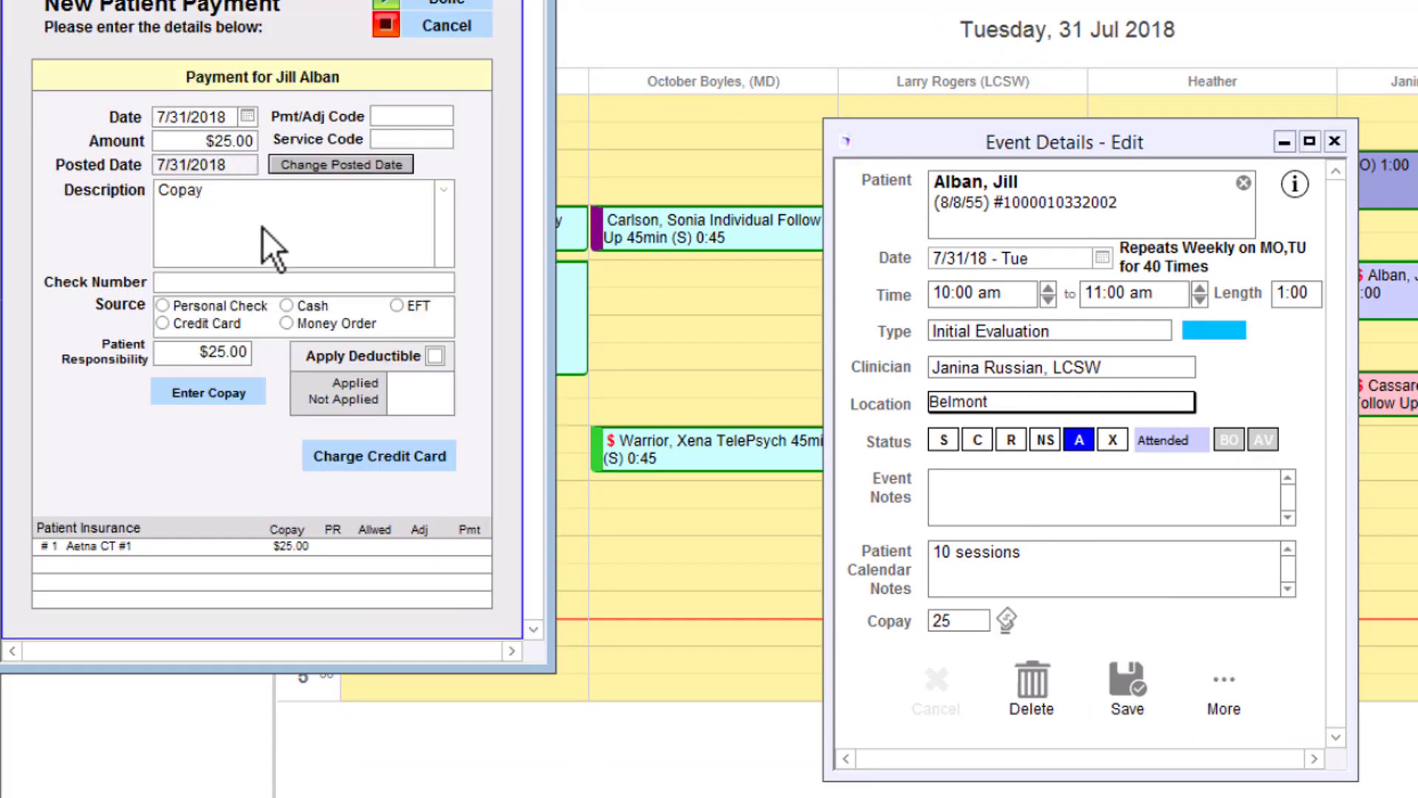
left_click(285, 305)
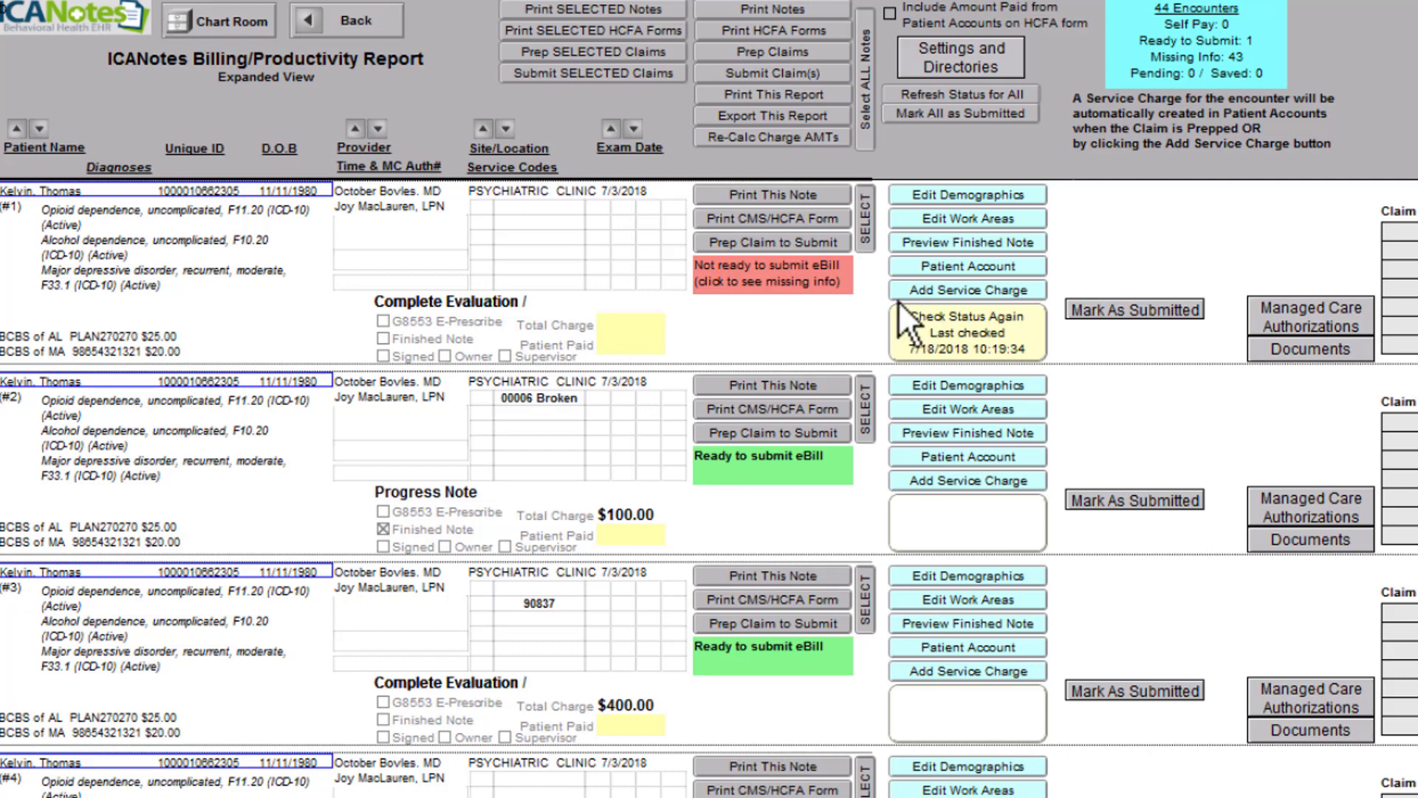
Show the missing eBill information for the first encounter in the billing report and open its work areas
left_click(826, 292)
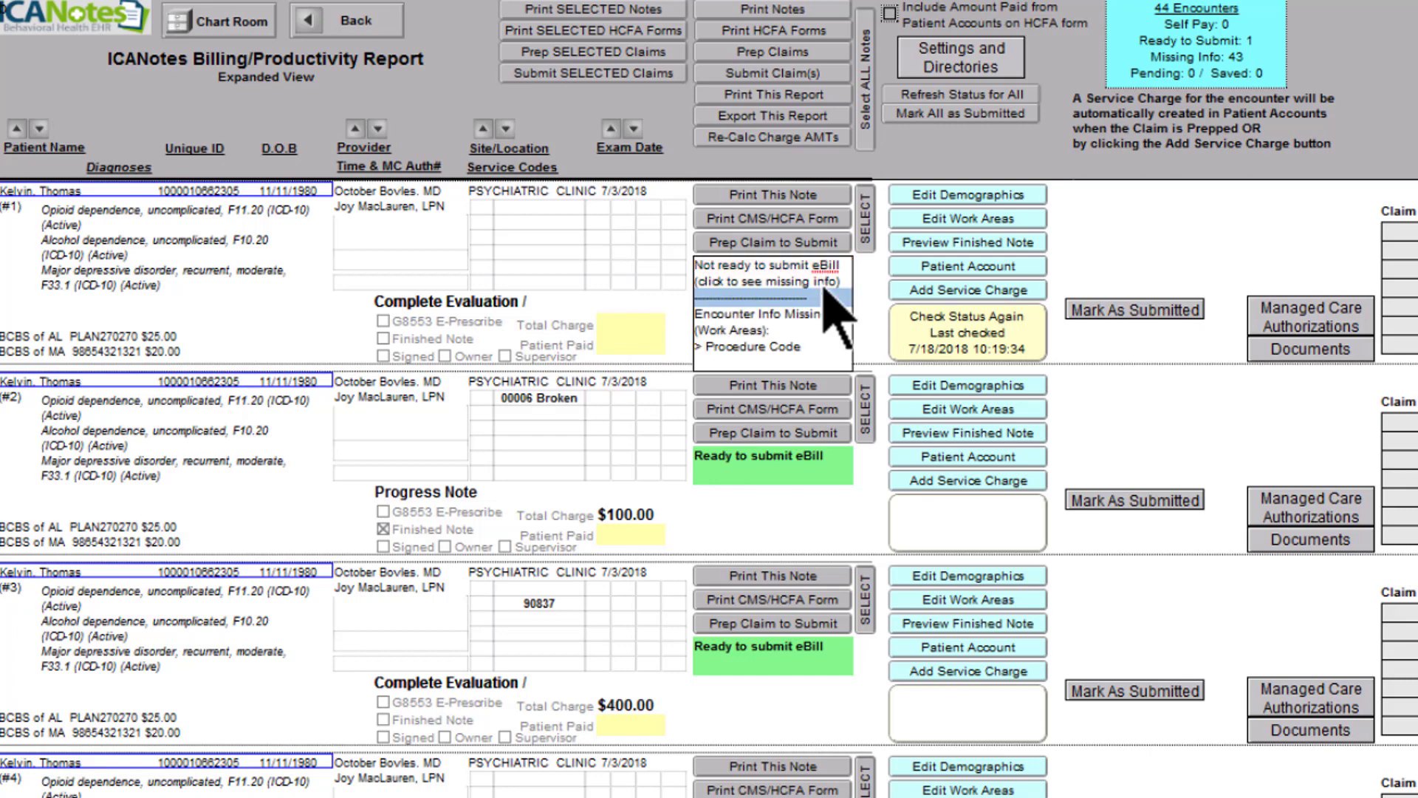
left_click(955, 225)
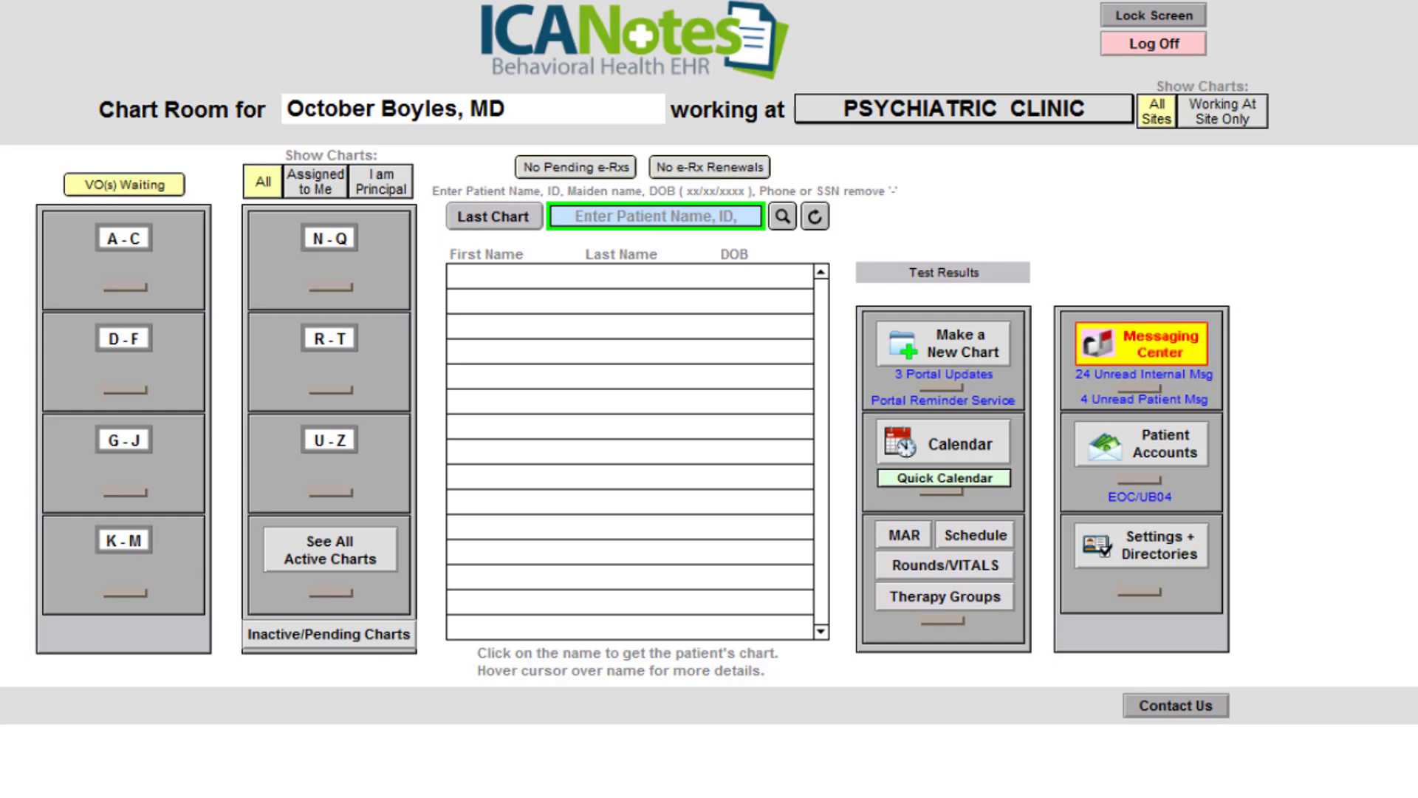
Open the chart of the first patient listed in green in the R - T drawer and close its flag message
left_click(310, 381)
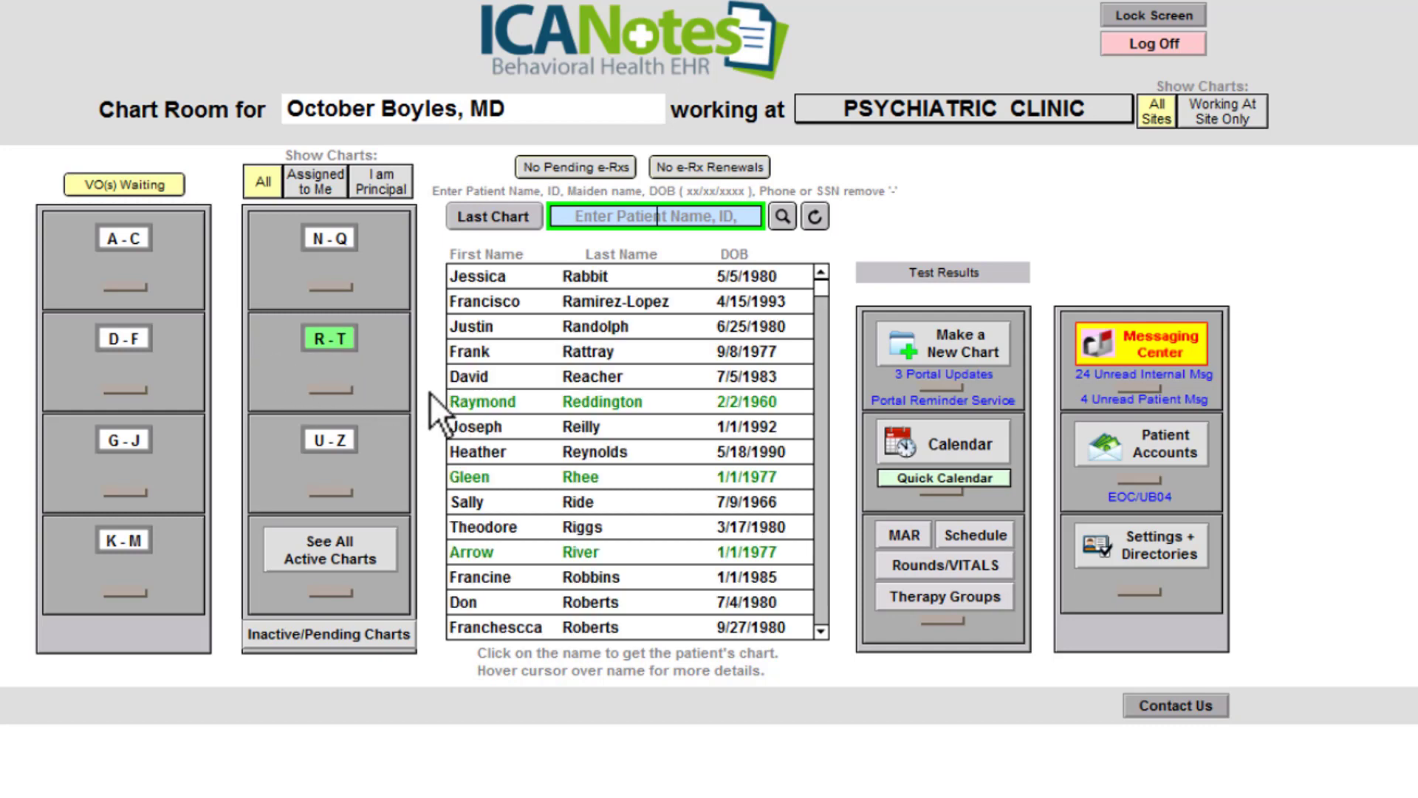
mouse_move(508, 406)
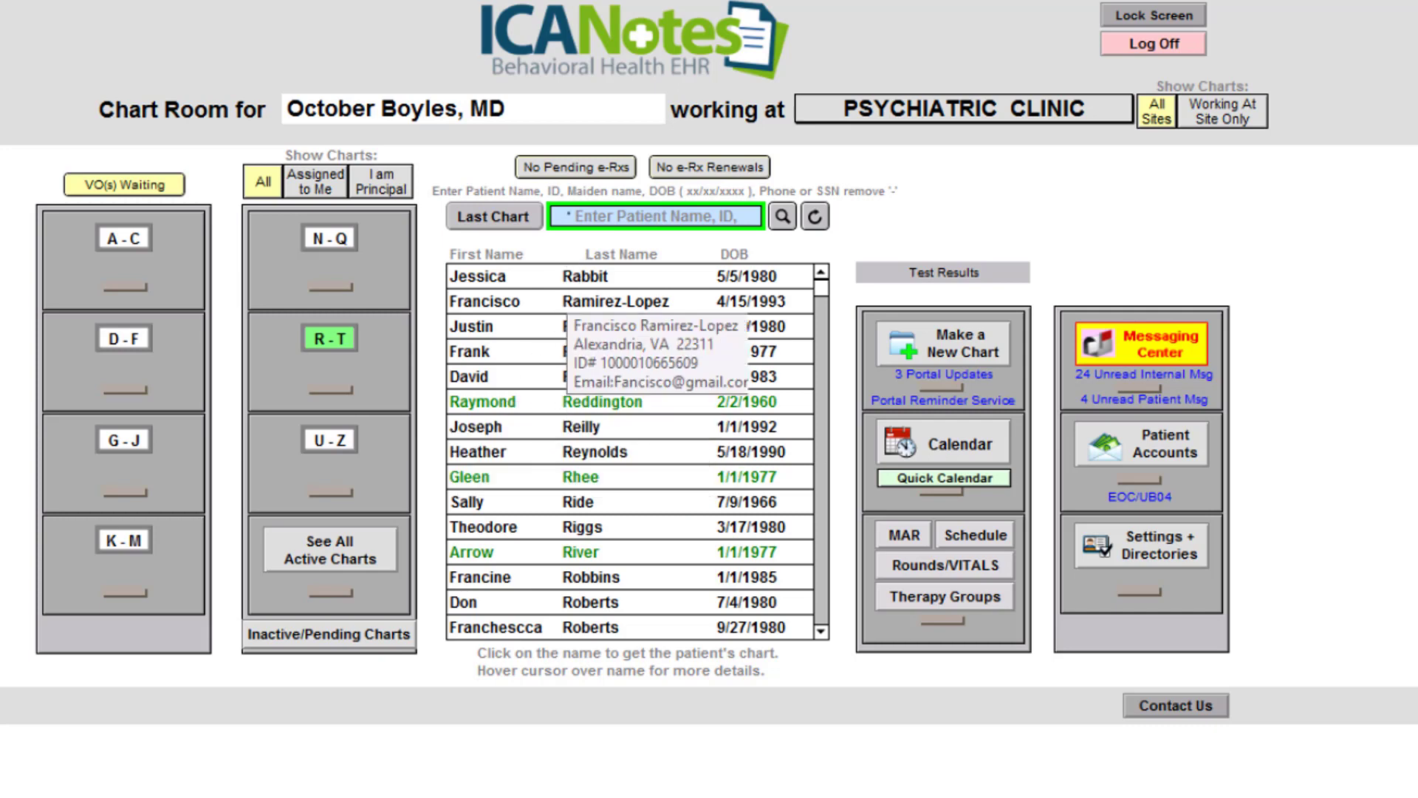
left_click(600, 405)
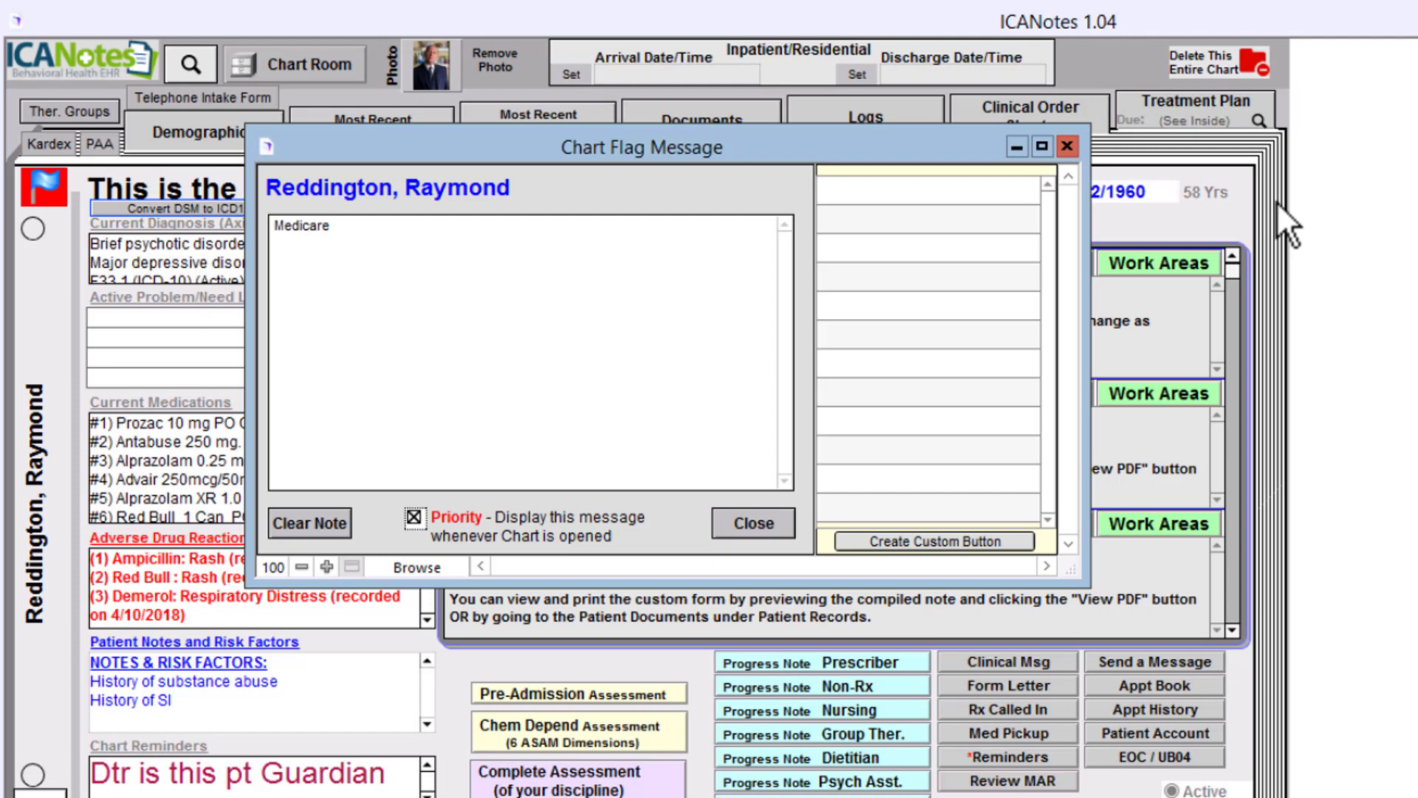
left_click(771, 530)
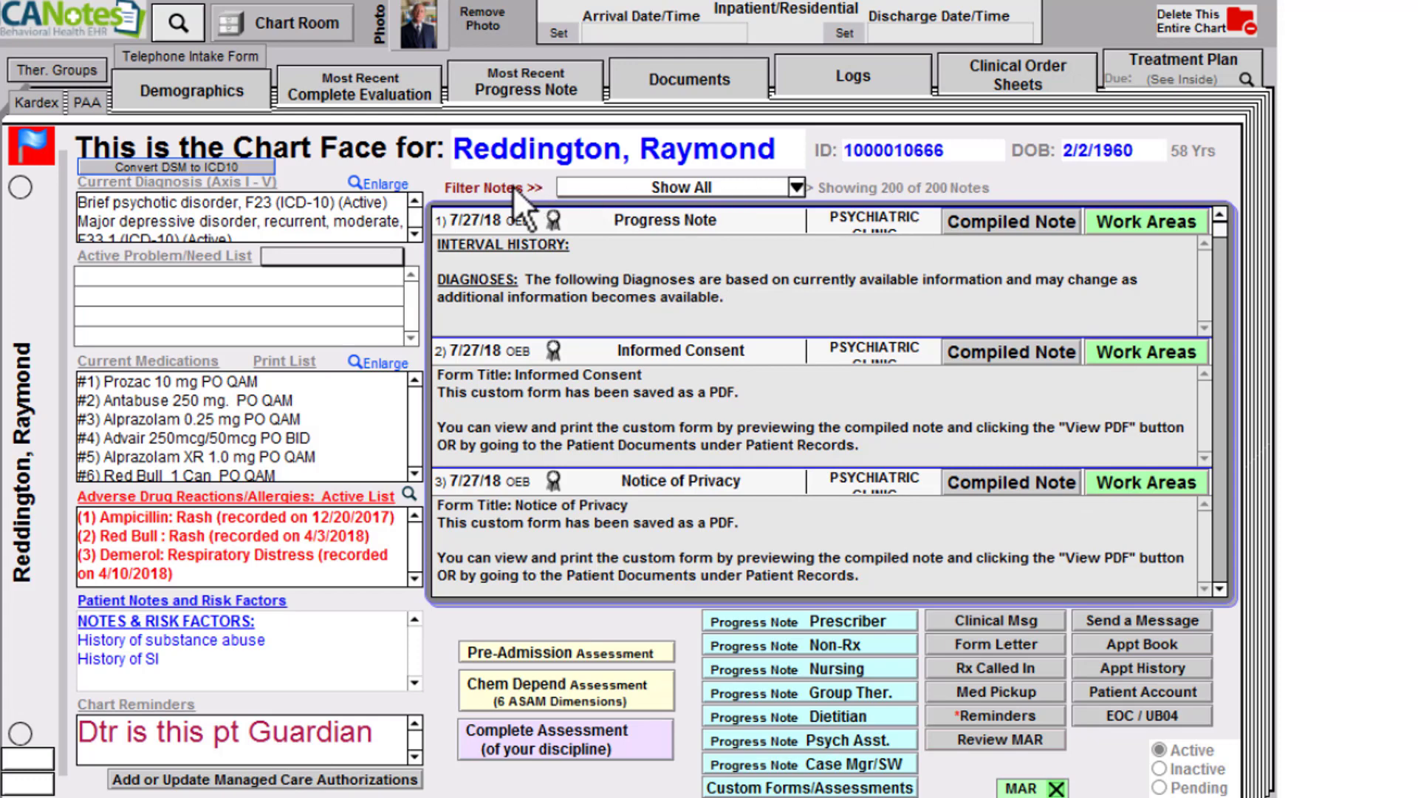
Look through the chart's note filter options and the patient's clinical documents, returning to the chart face
left_click(796, 188)
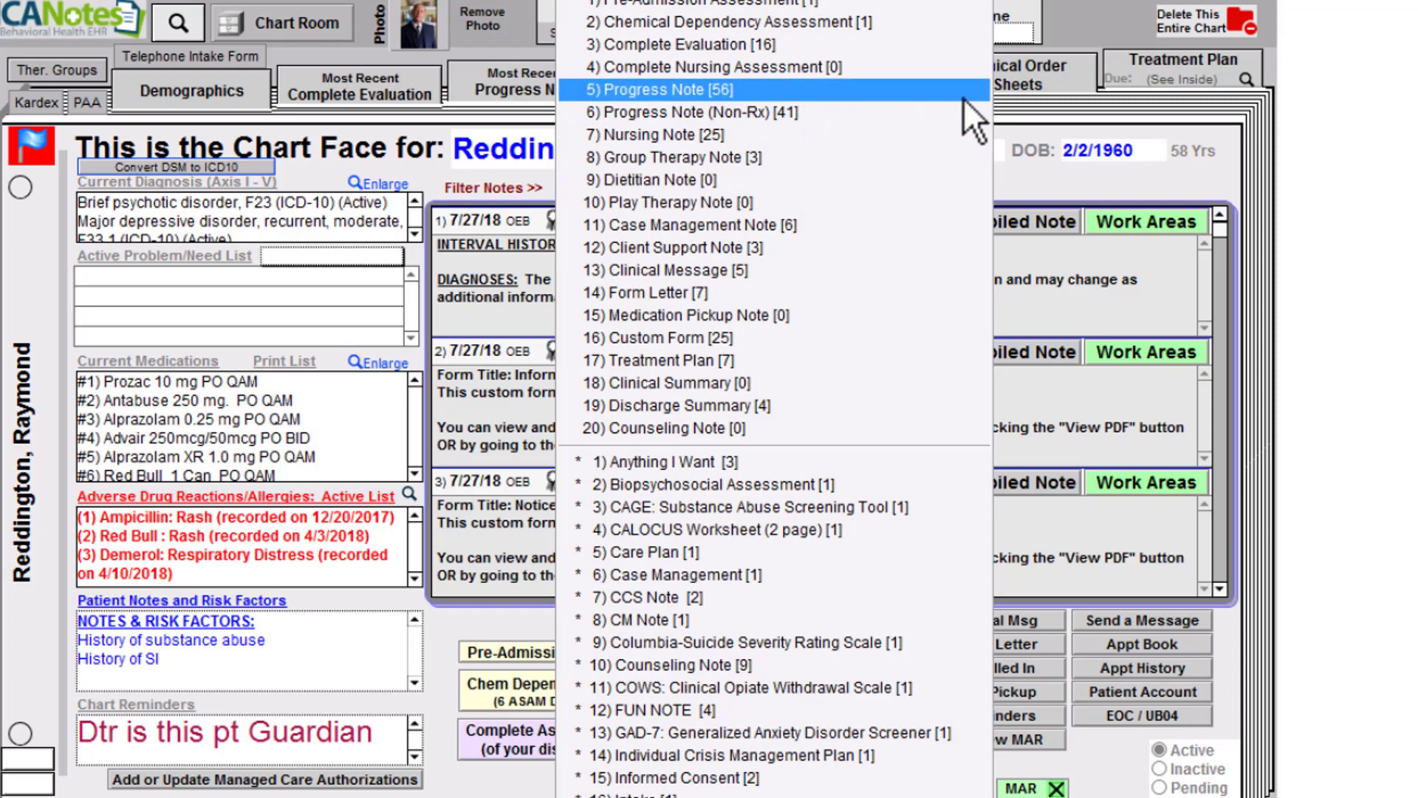
left_click(990, 207)
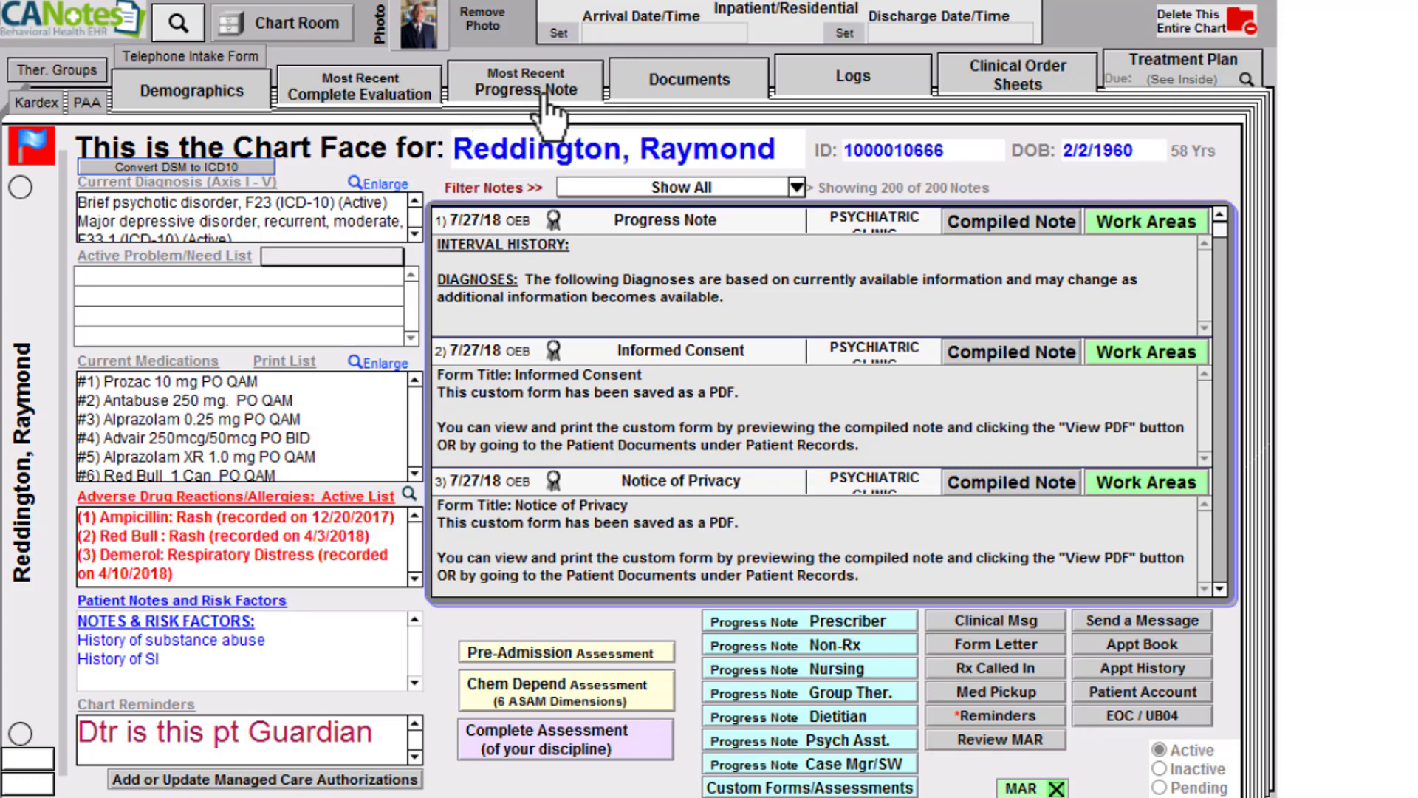
left_click(720, 90)
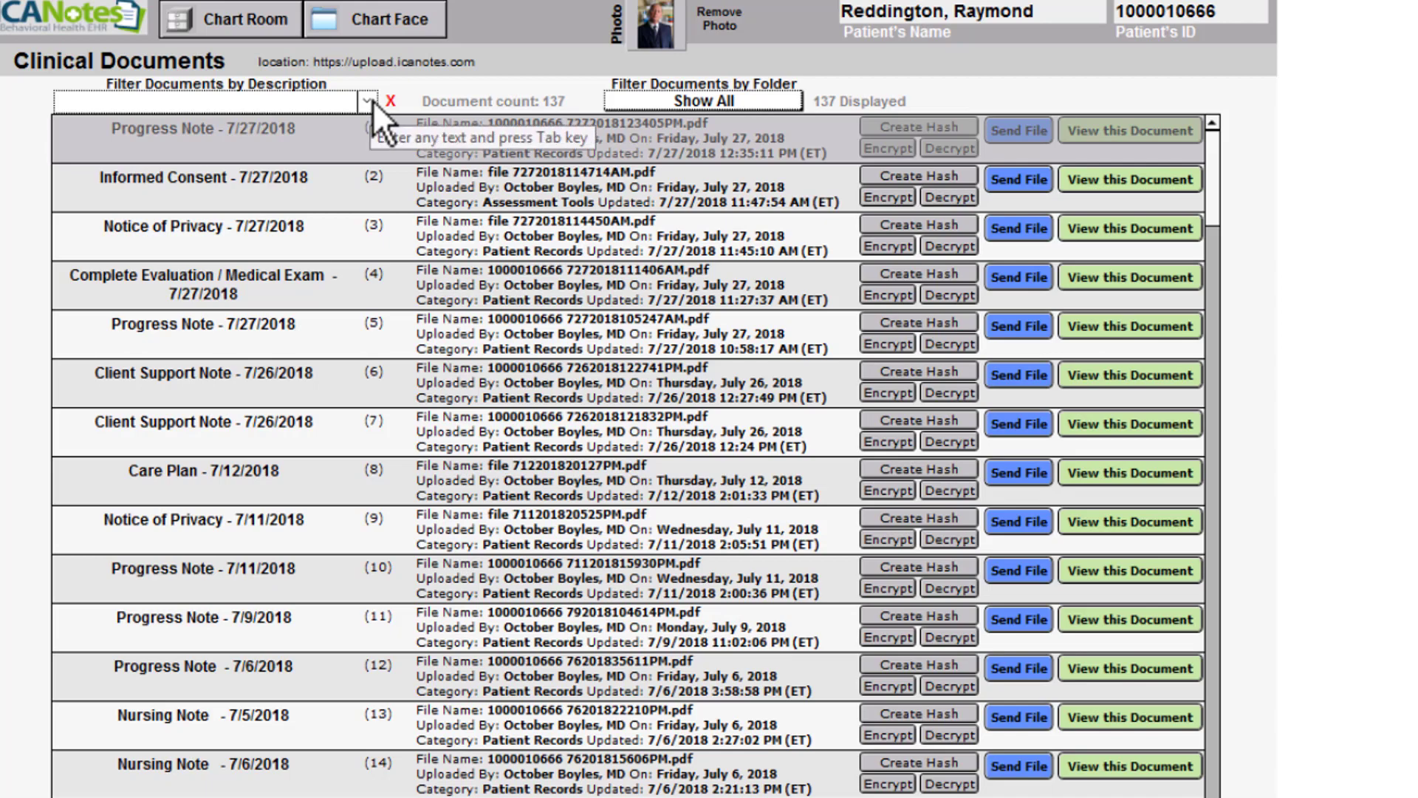
left_click(386, 25)
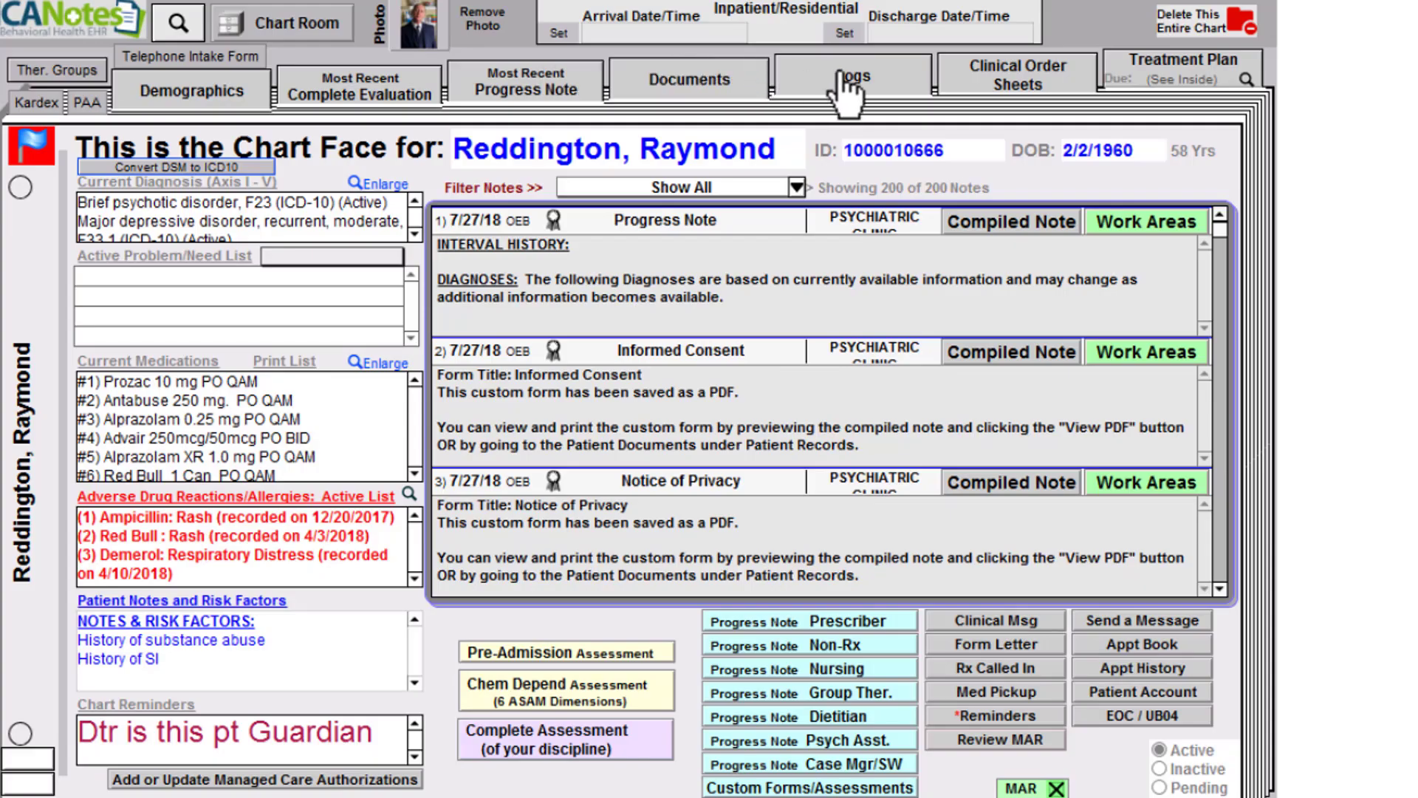
View the patient's Medication Log and the Problem/Diagnosis Log, including the details of the first diagnosis entry
left_click(884, 82)
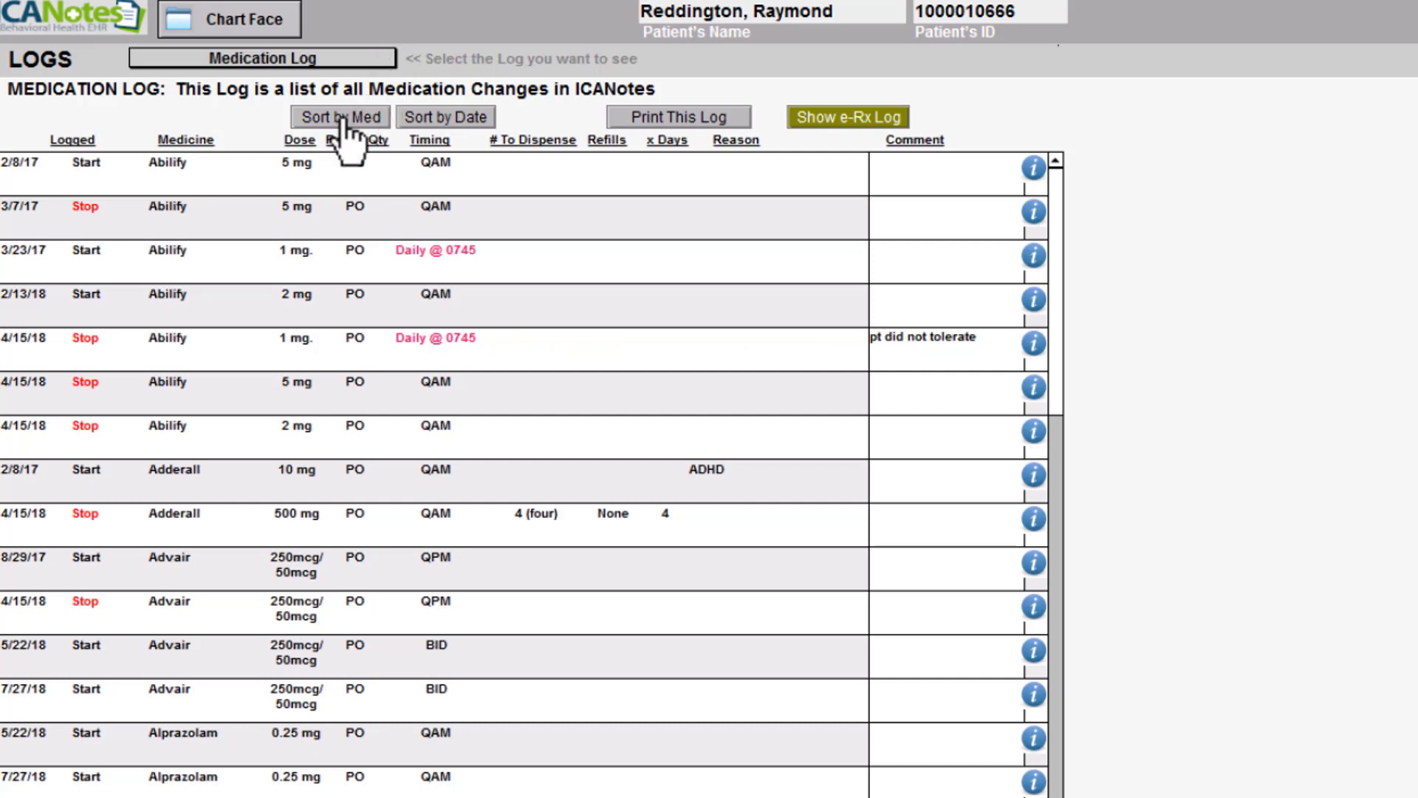
left_click(330, 59)
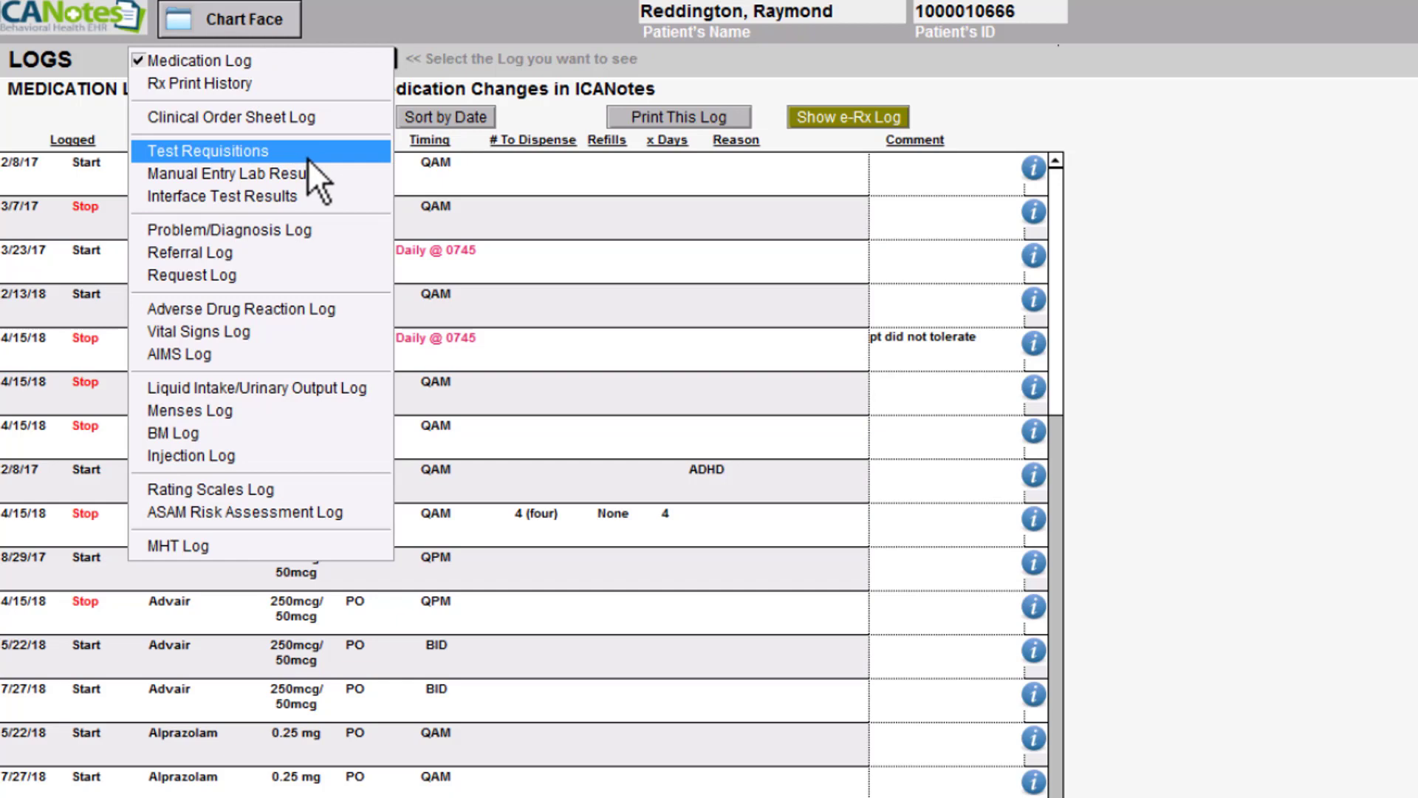
left_click(299, 226)
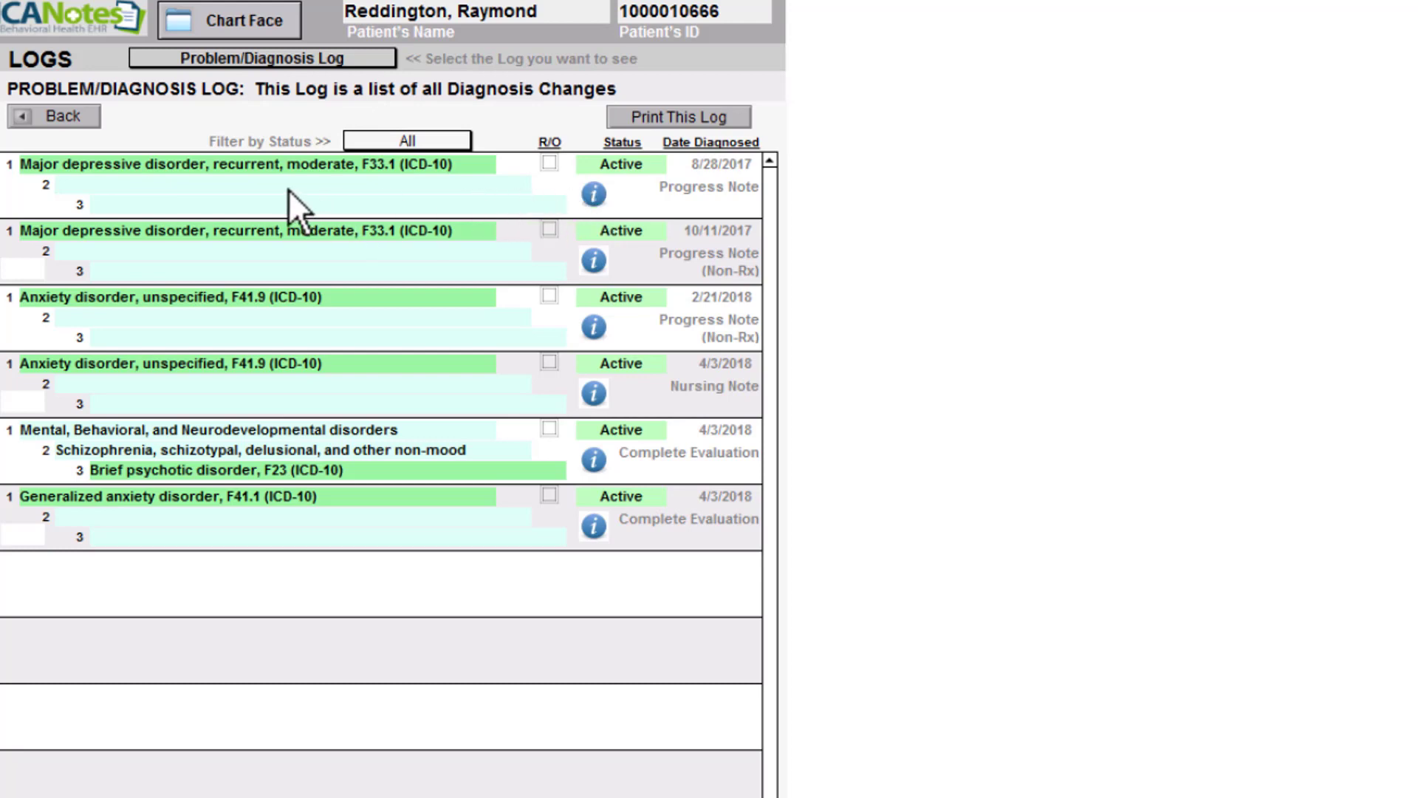
left_click(595, 196)
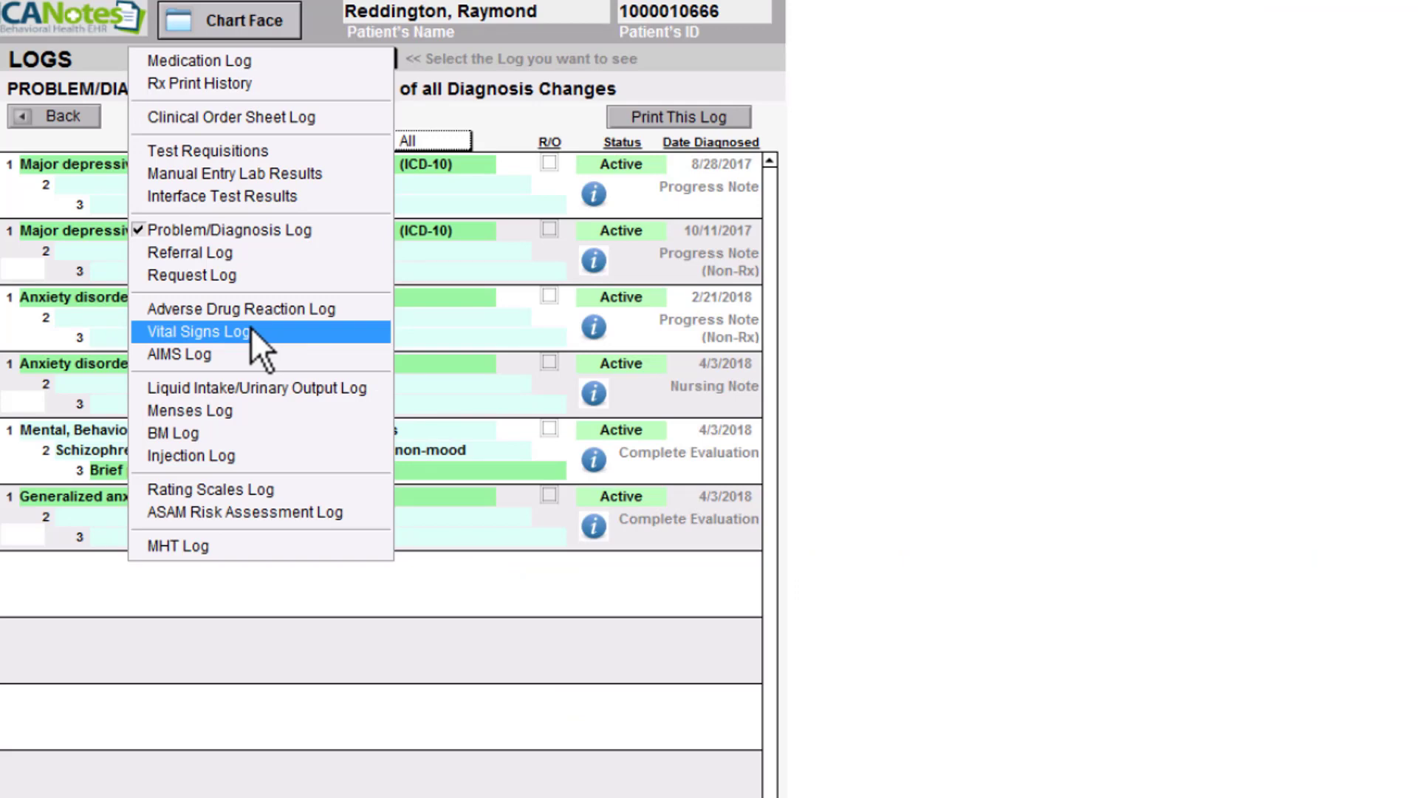
Chart all Sup. Pulse Rate readings in the Vital Signs Log
left_click(251, 327)
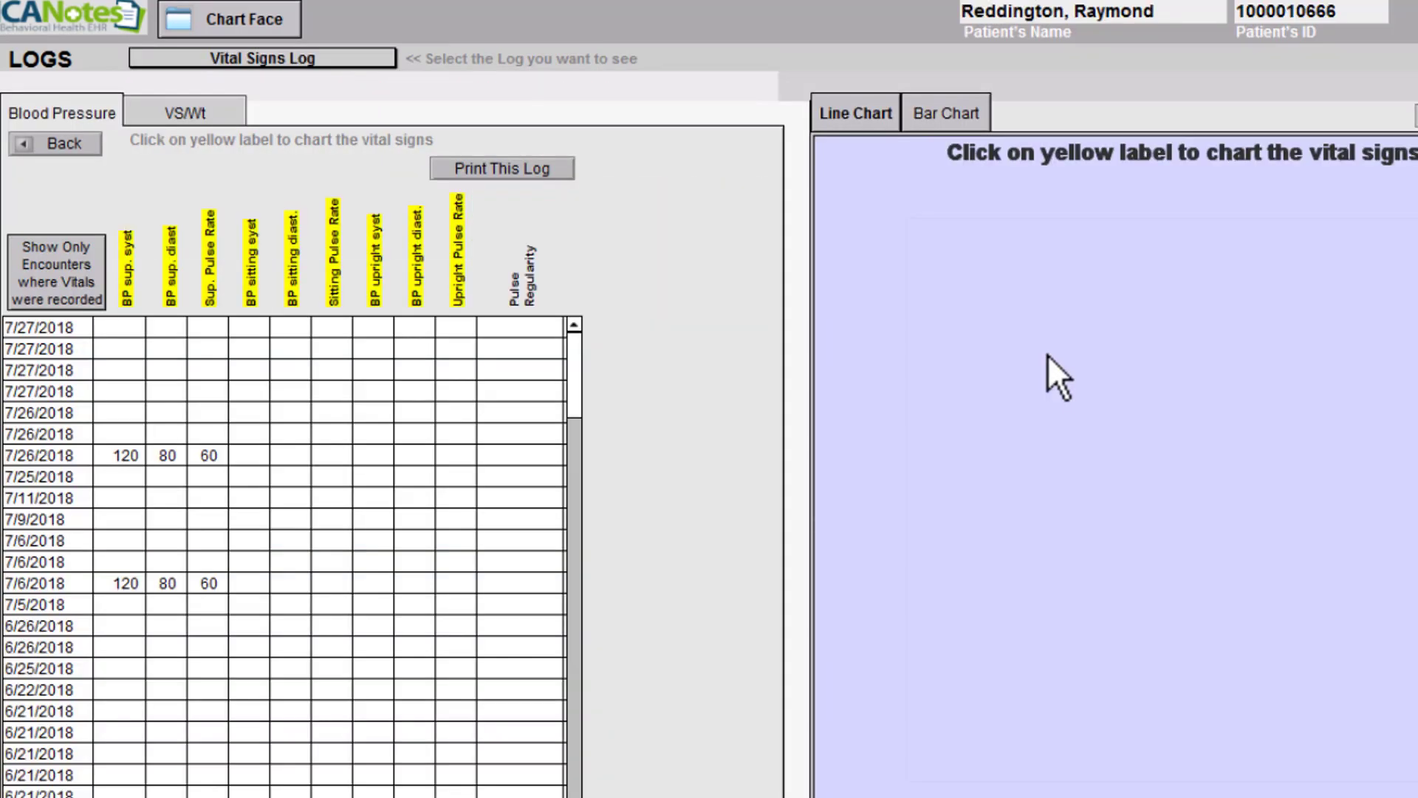
left_click(207, 284)
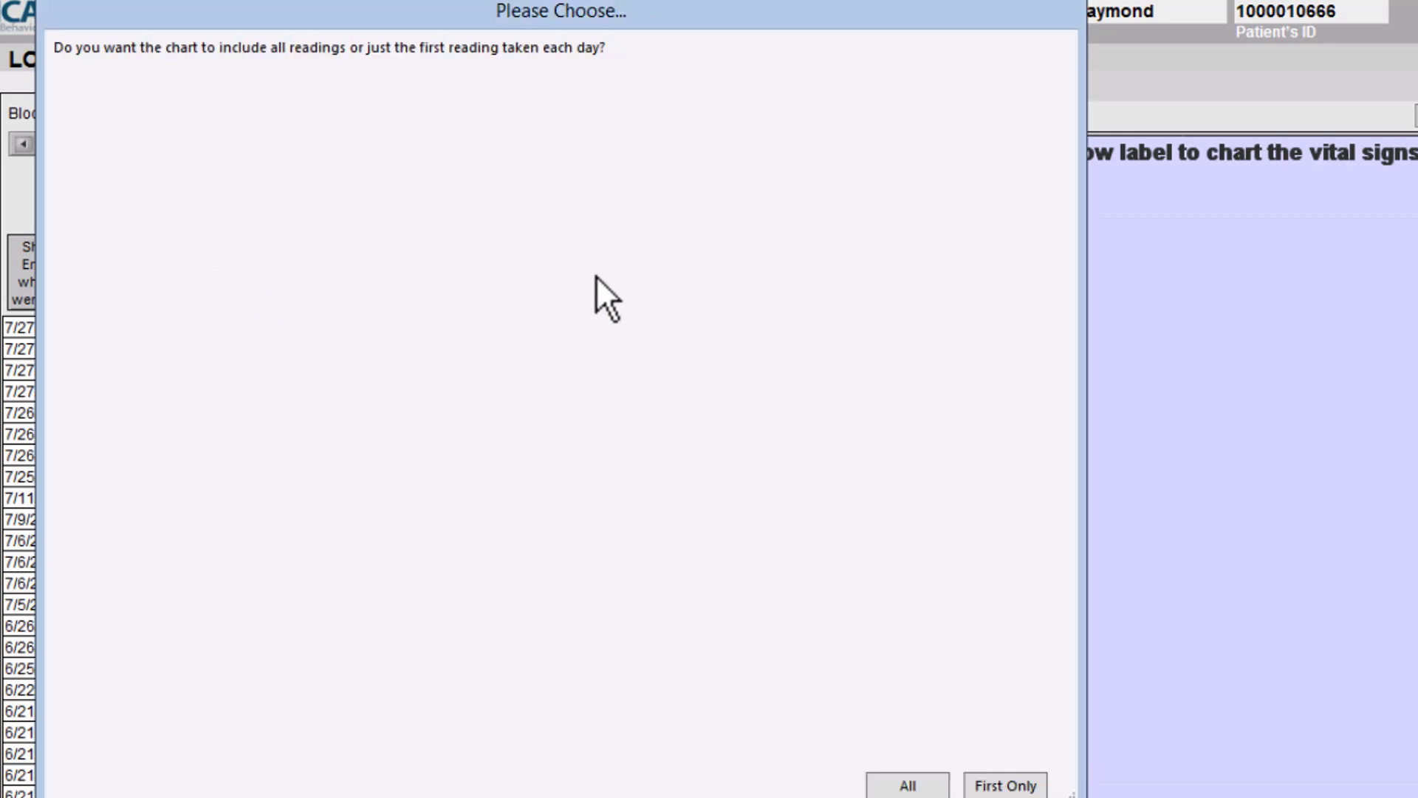
left_click(921, 783)
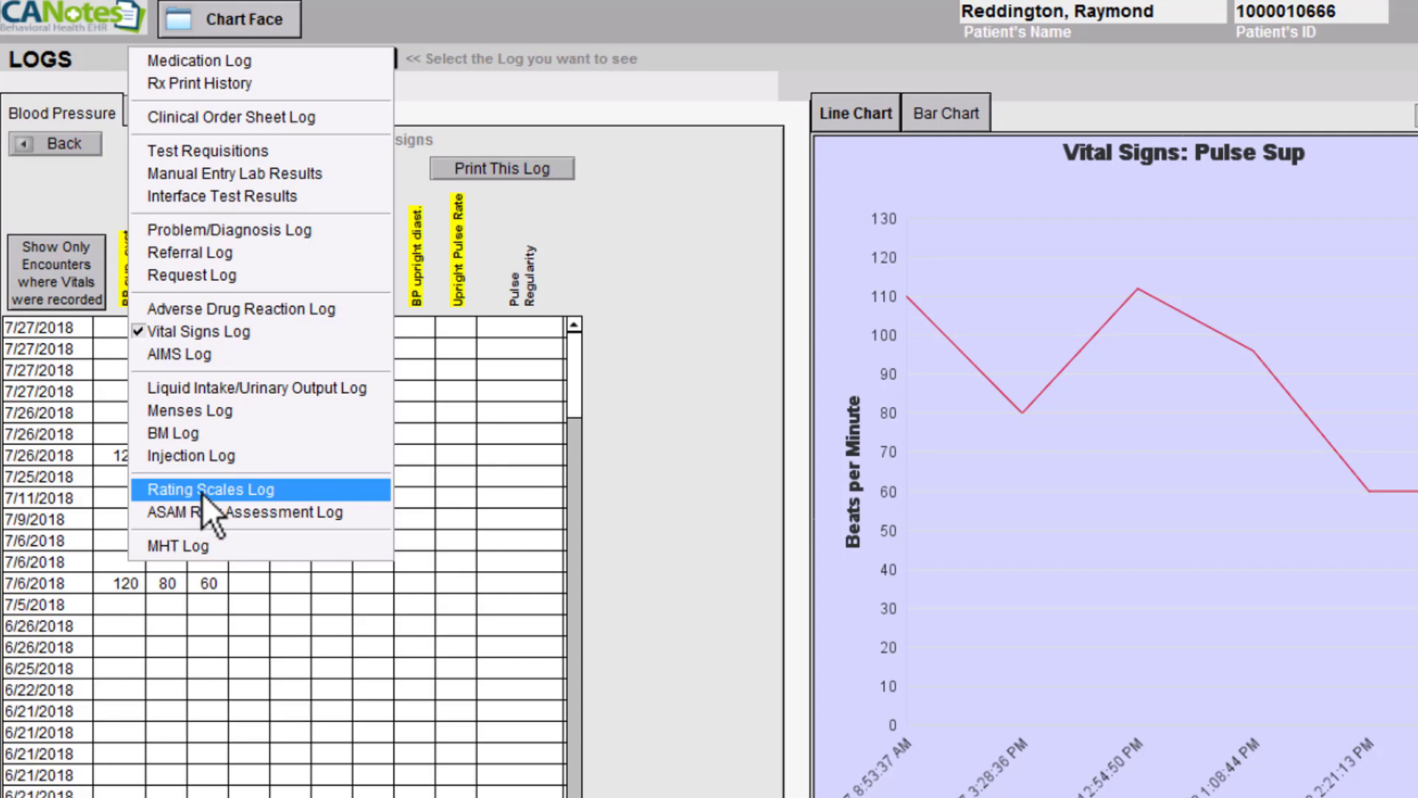
Show only the encounters where values were recorded in the Rating Scales Log
left_click(282, 487)
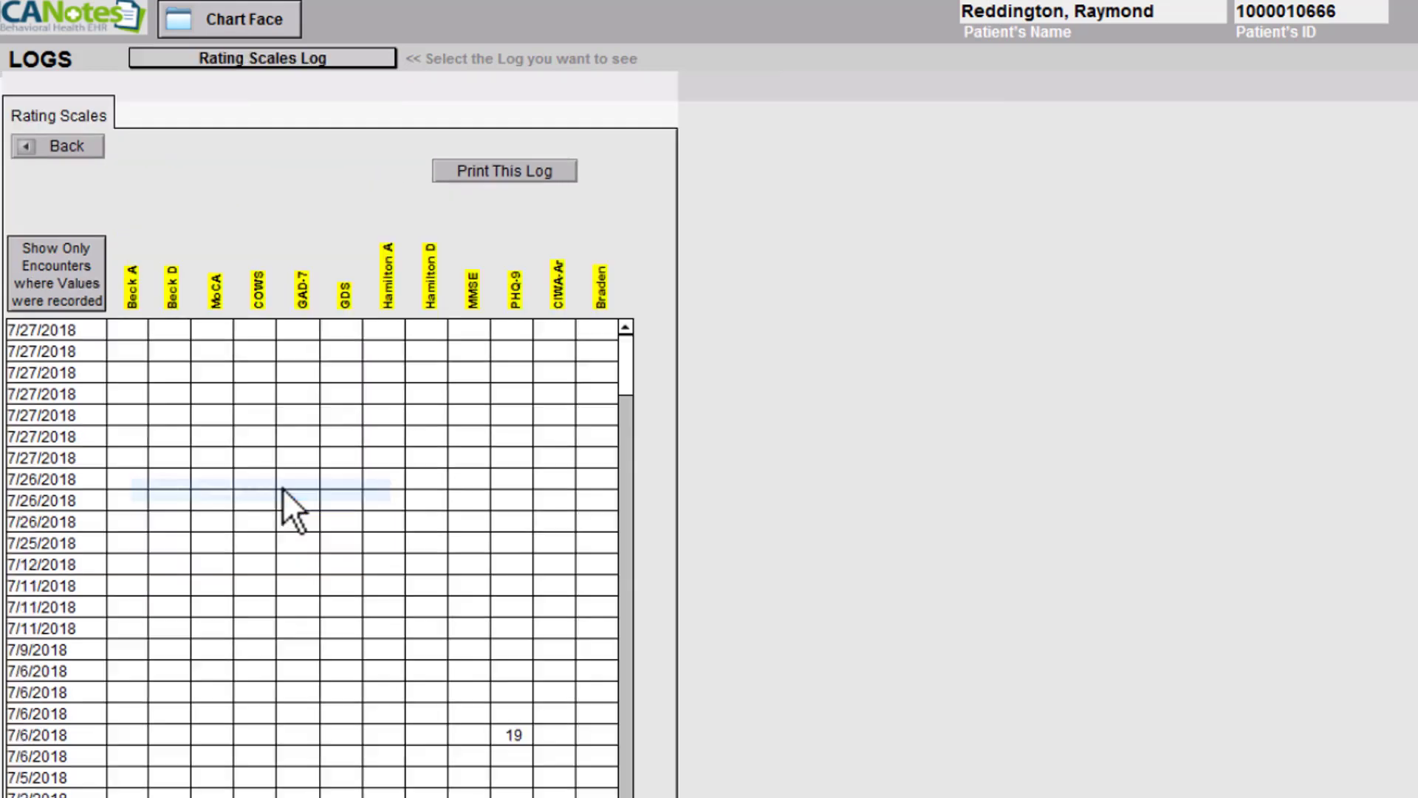
left_click(56, 281)
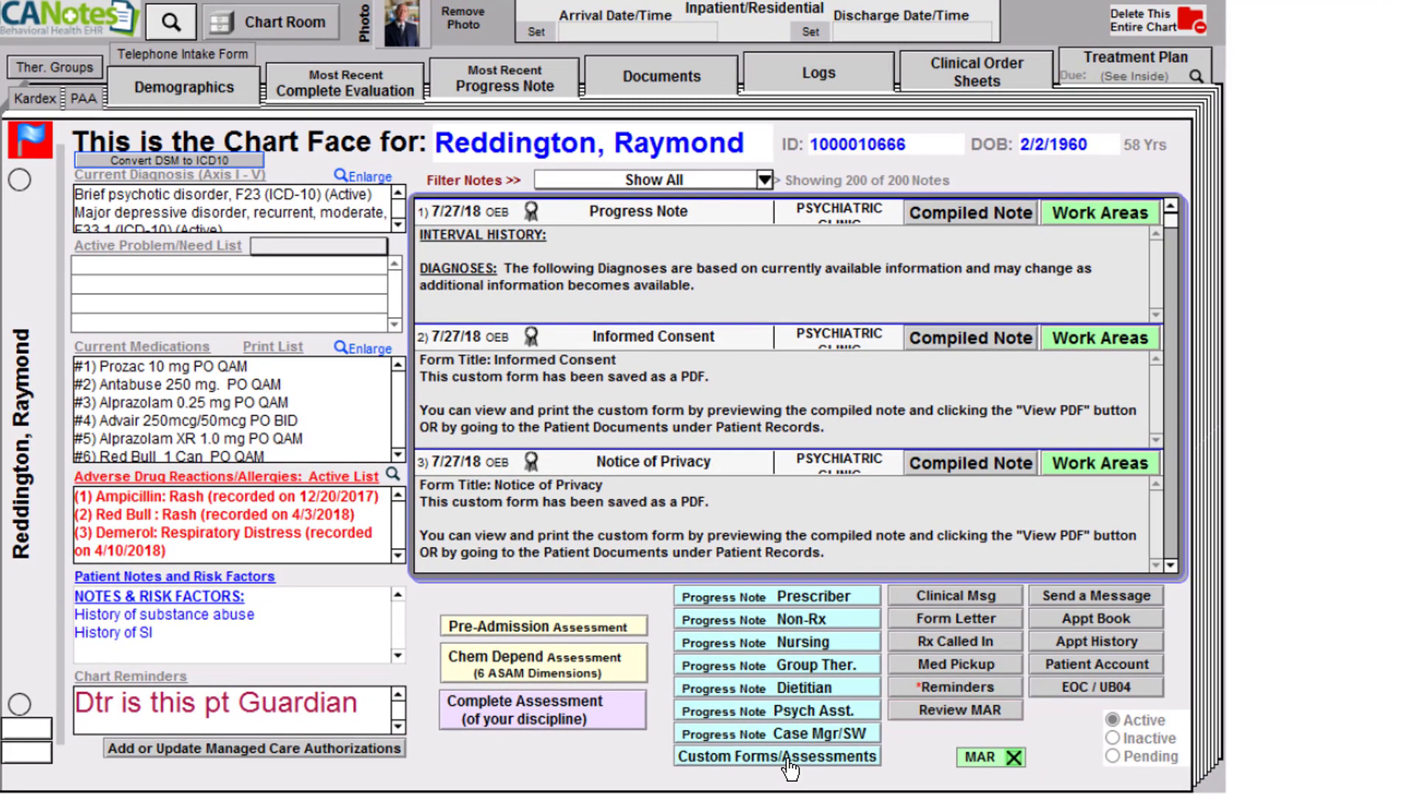
Browse the adult and child assessments available among the patient's custom forms
left_click(789, 761)
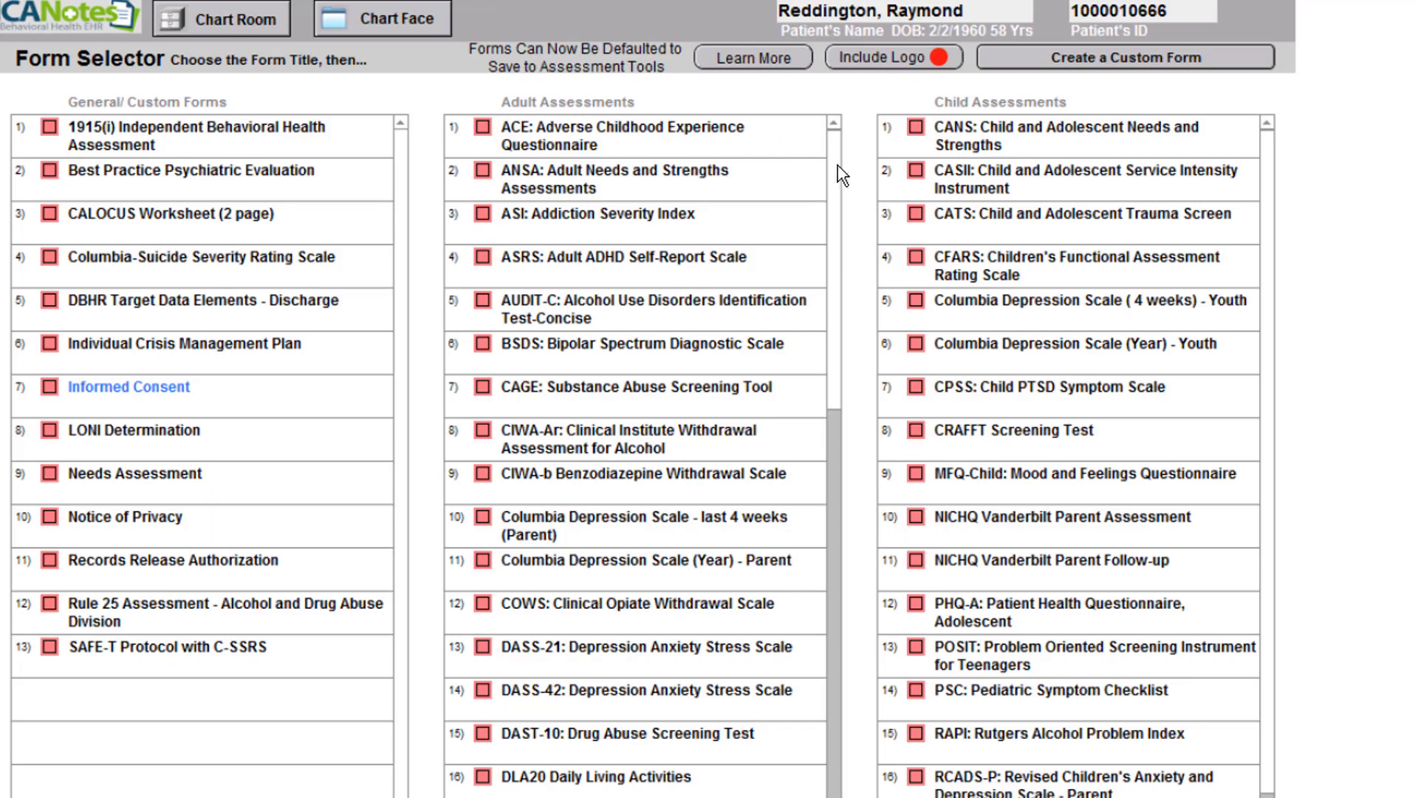
left_click_drag(838, 167, 868, 673)
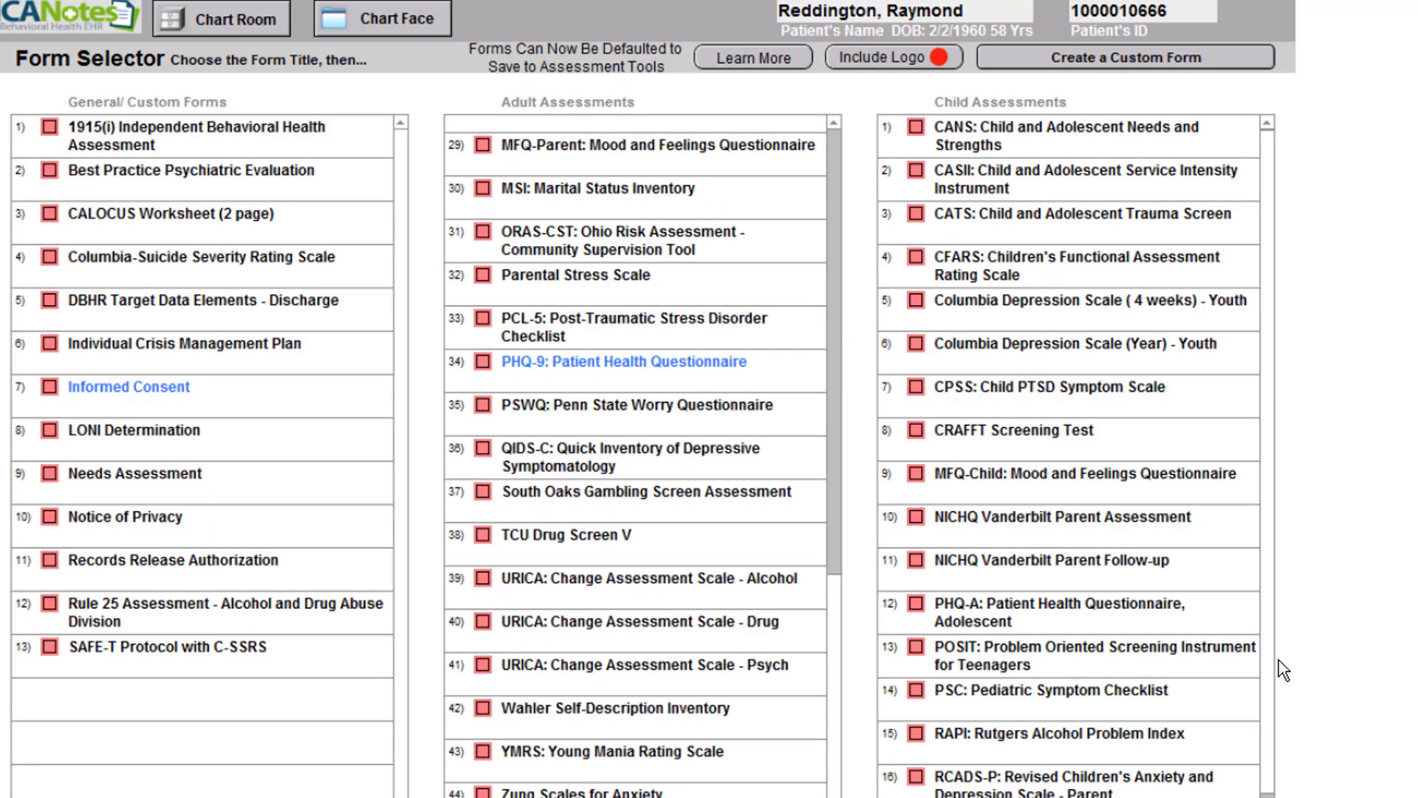
left_click_drag(1272, 697, 1281, 442)
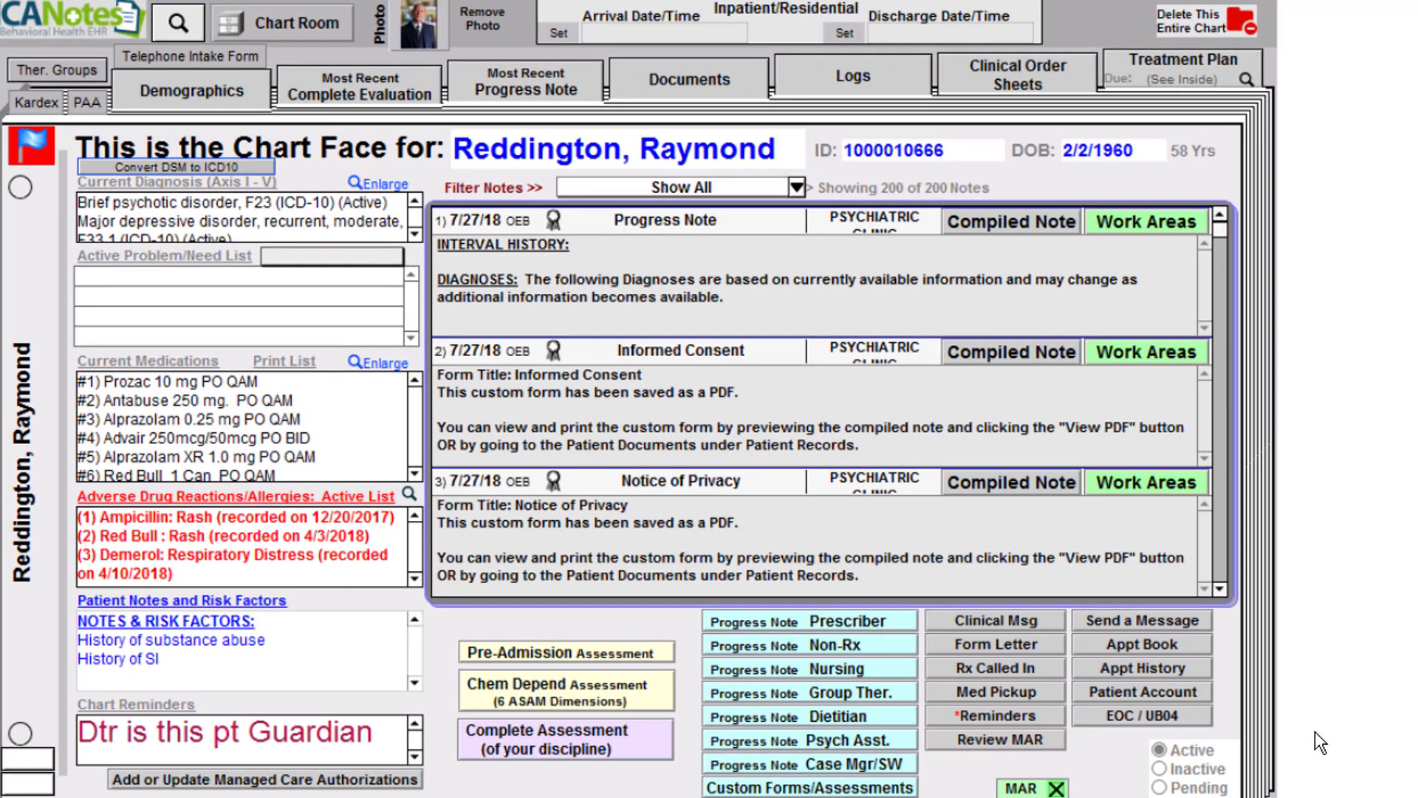
Start a new prescriber progress note for the patient and set the clinical status to Improving, low complexity
left_click(823, 630)
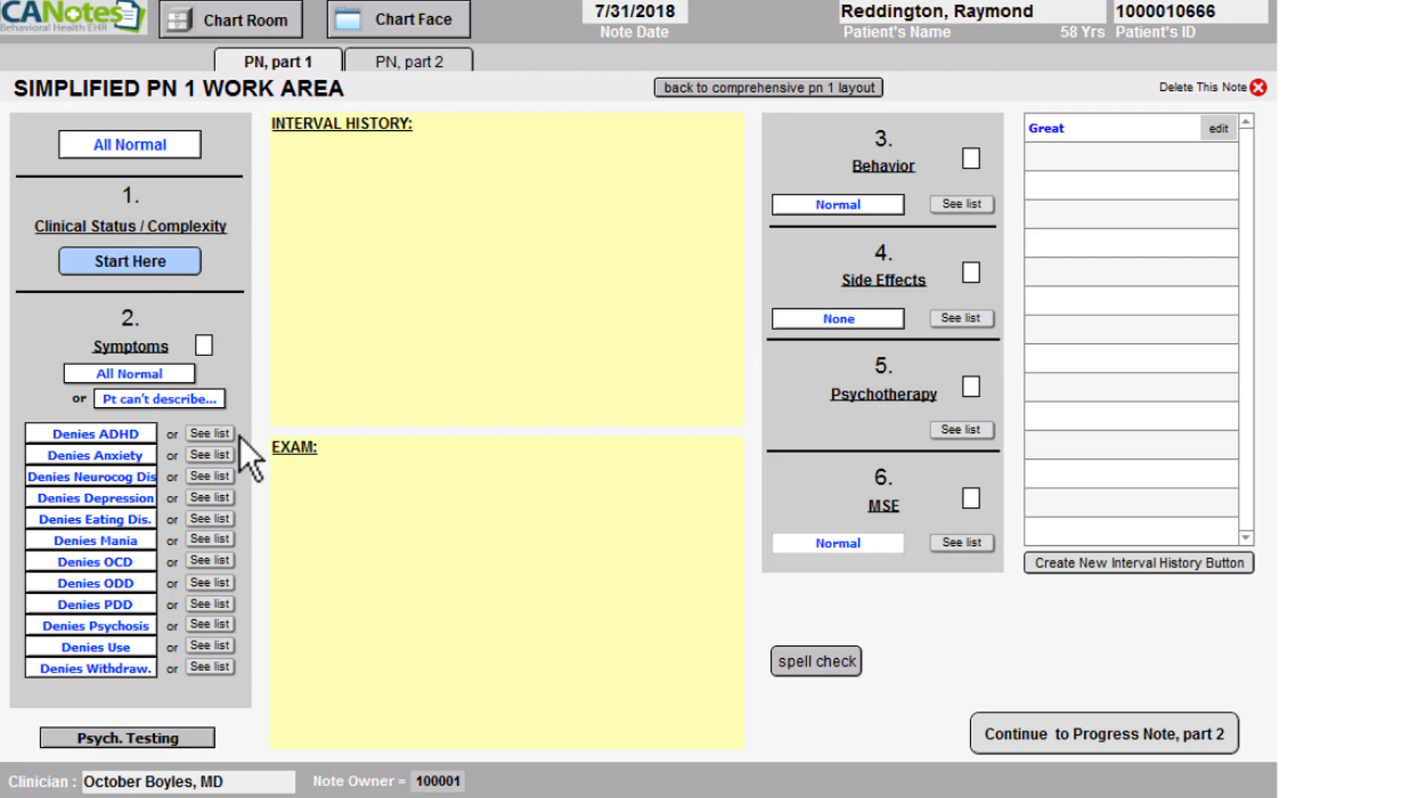
left_click(106, 266)
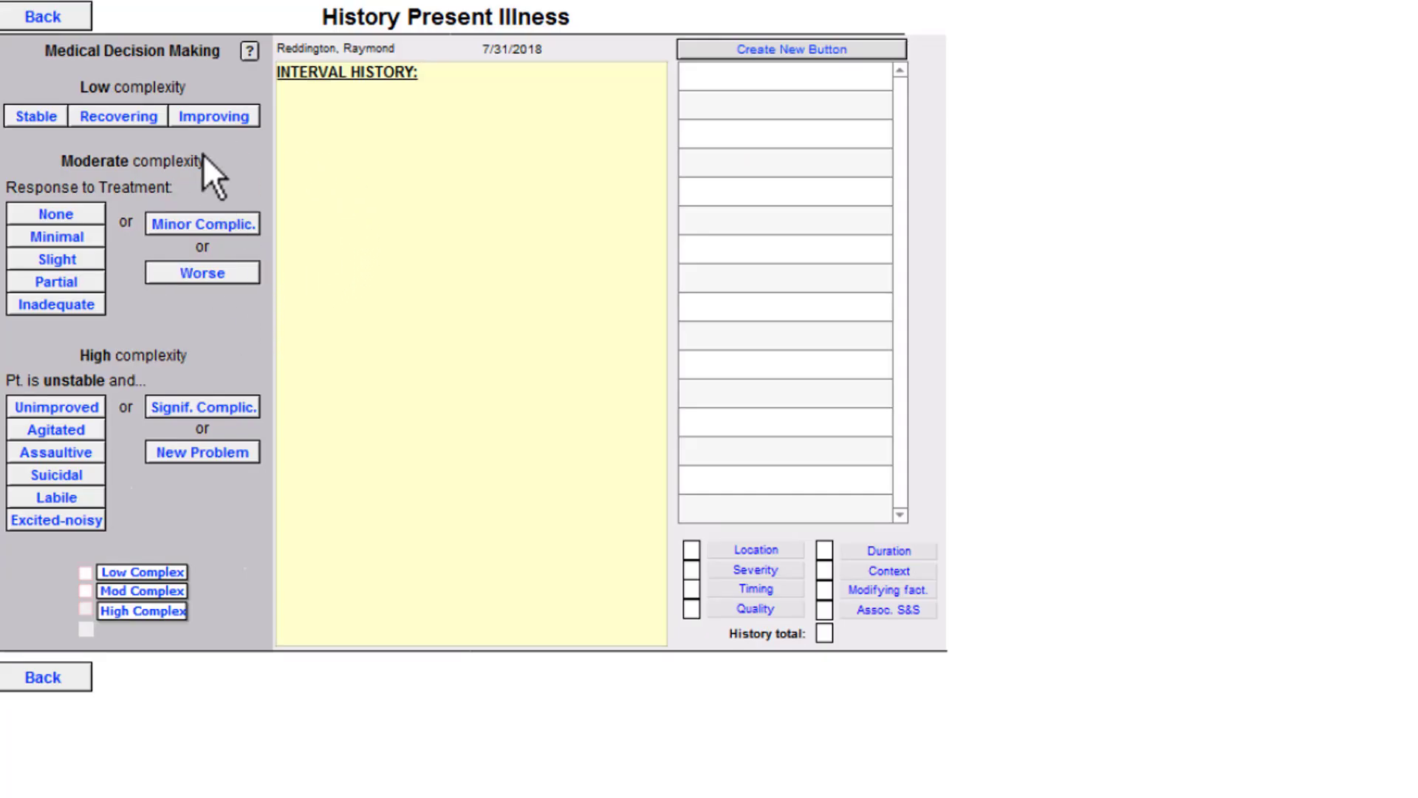
left_click(213, 116)
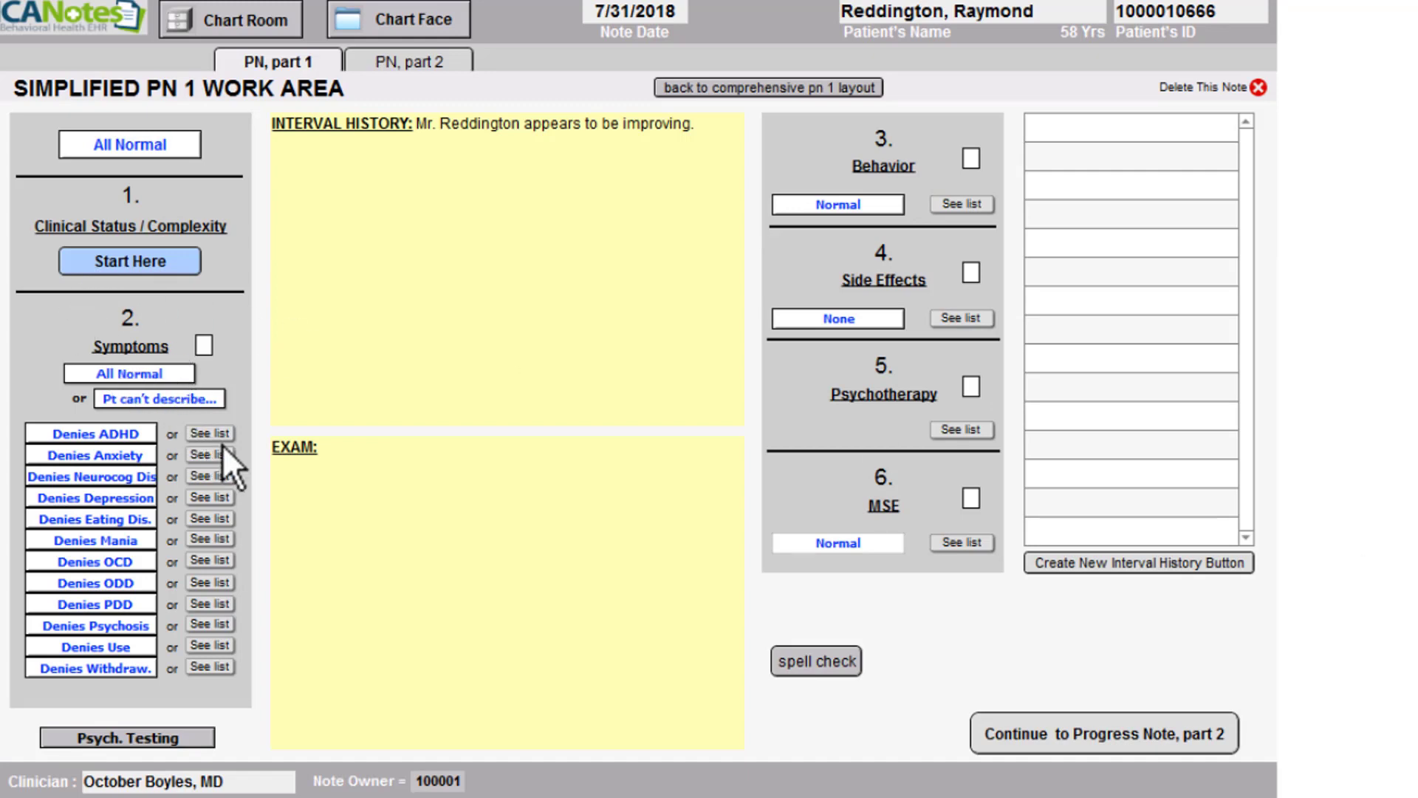
Record depression as absent today in the interval history, with episodic moods a few times a week that last hours
left_click(210, 499)
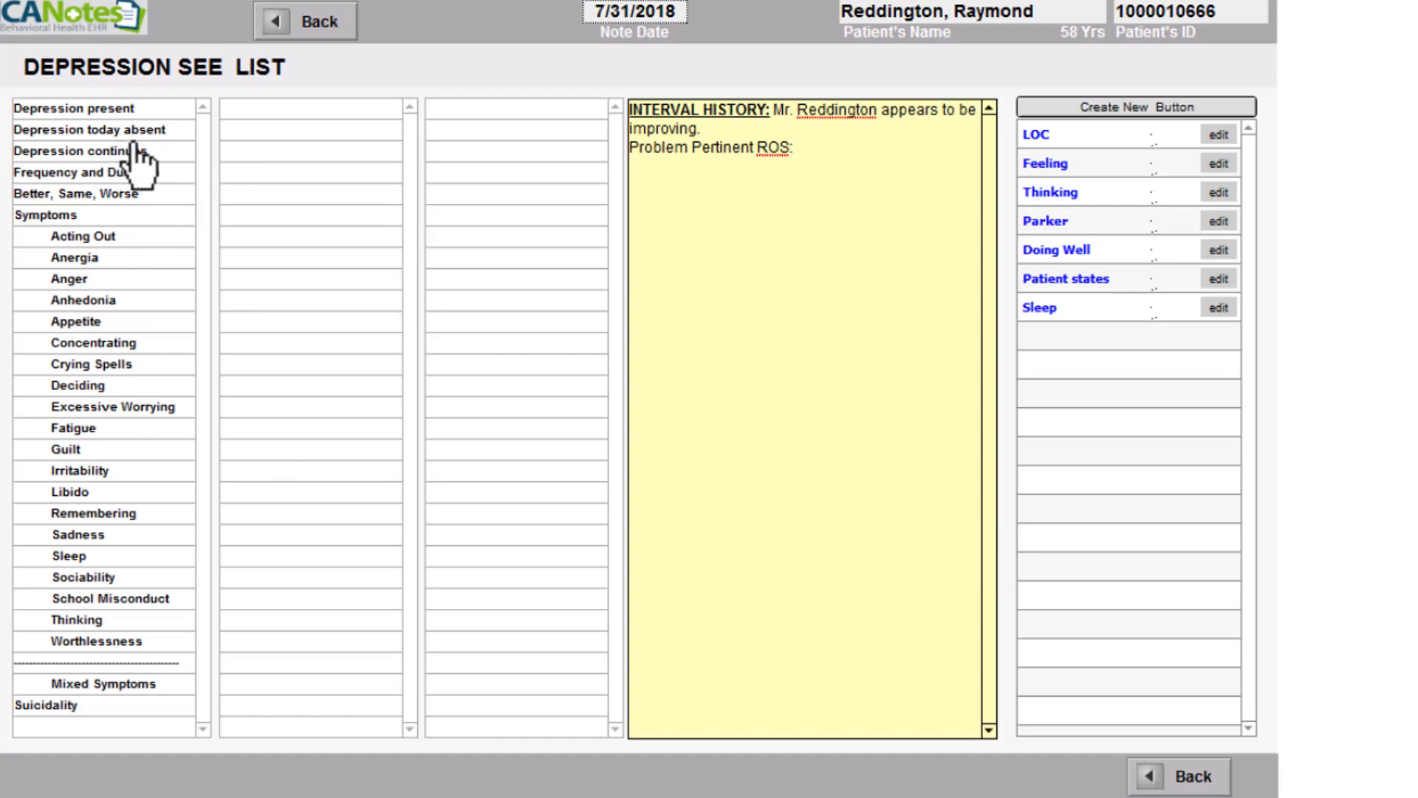
left_click(124, 130)
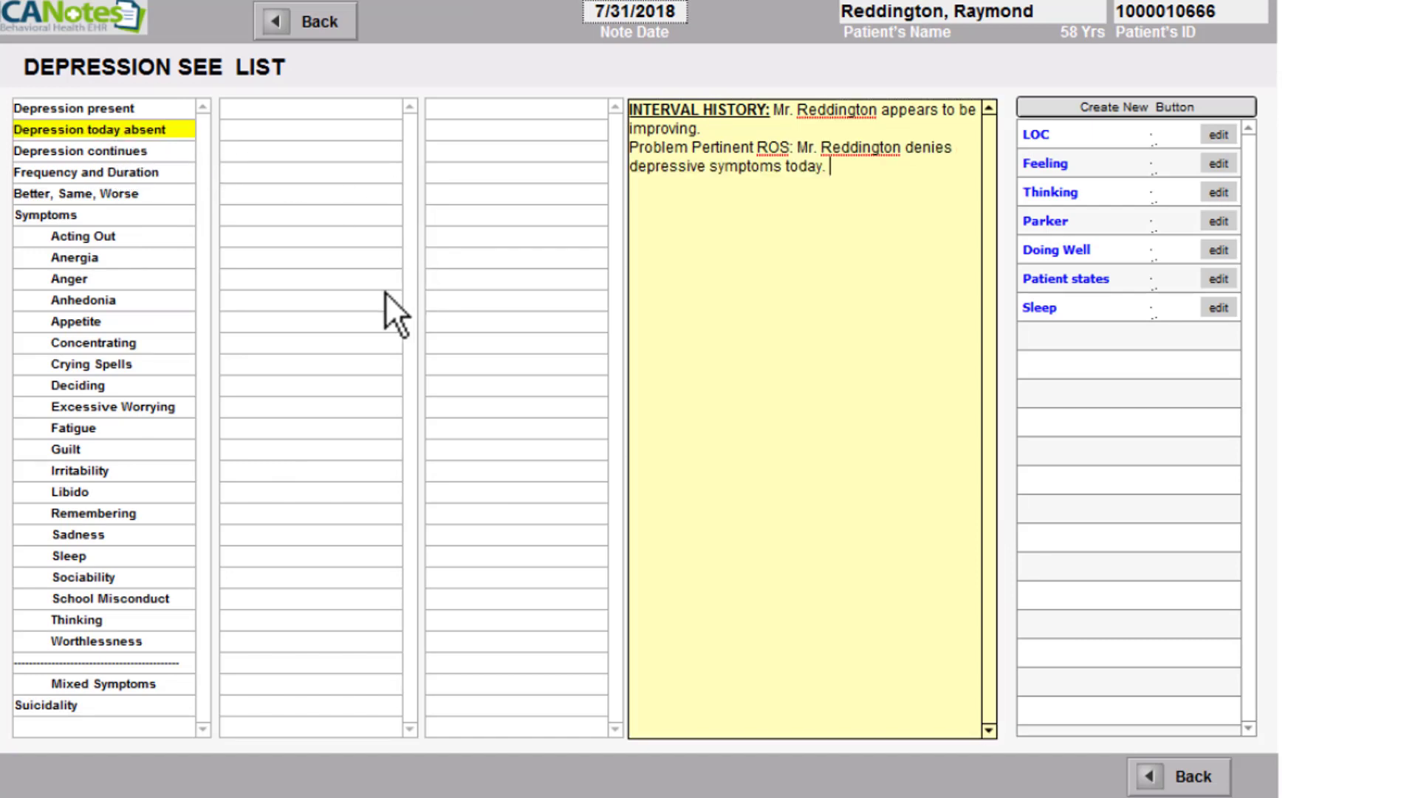
left_click(185, 172)
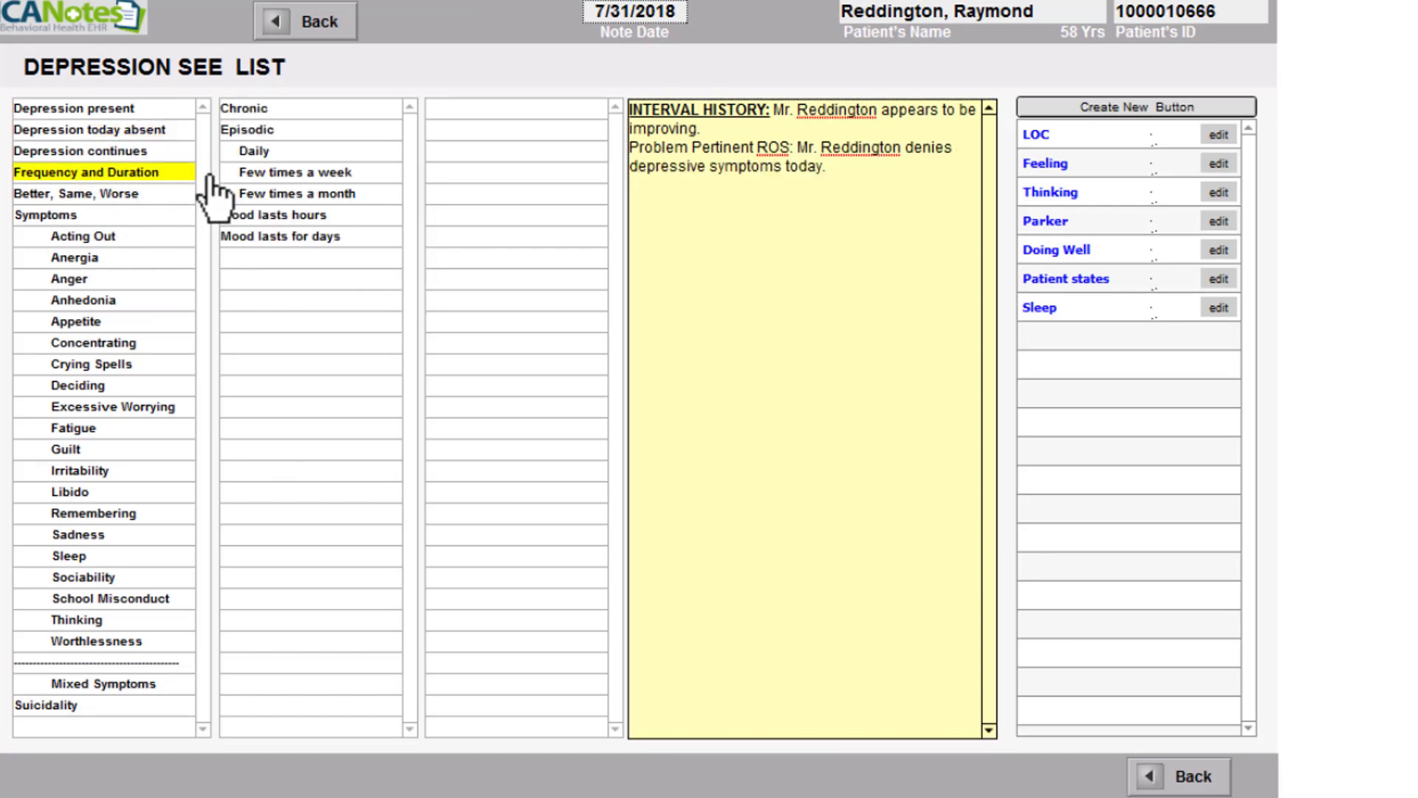
left_click(267, 129)
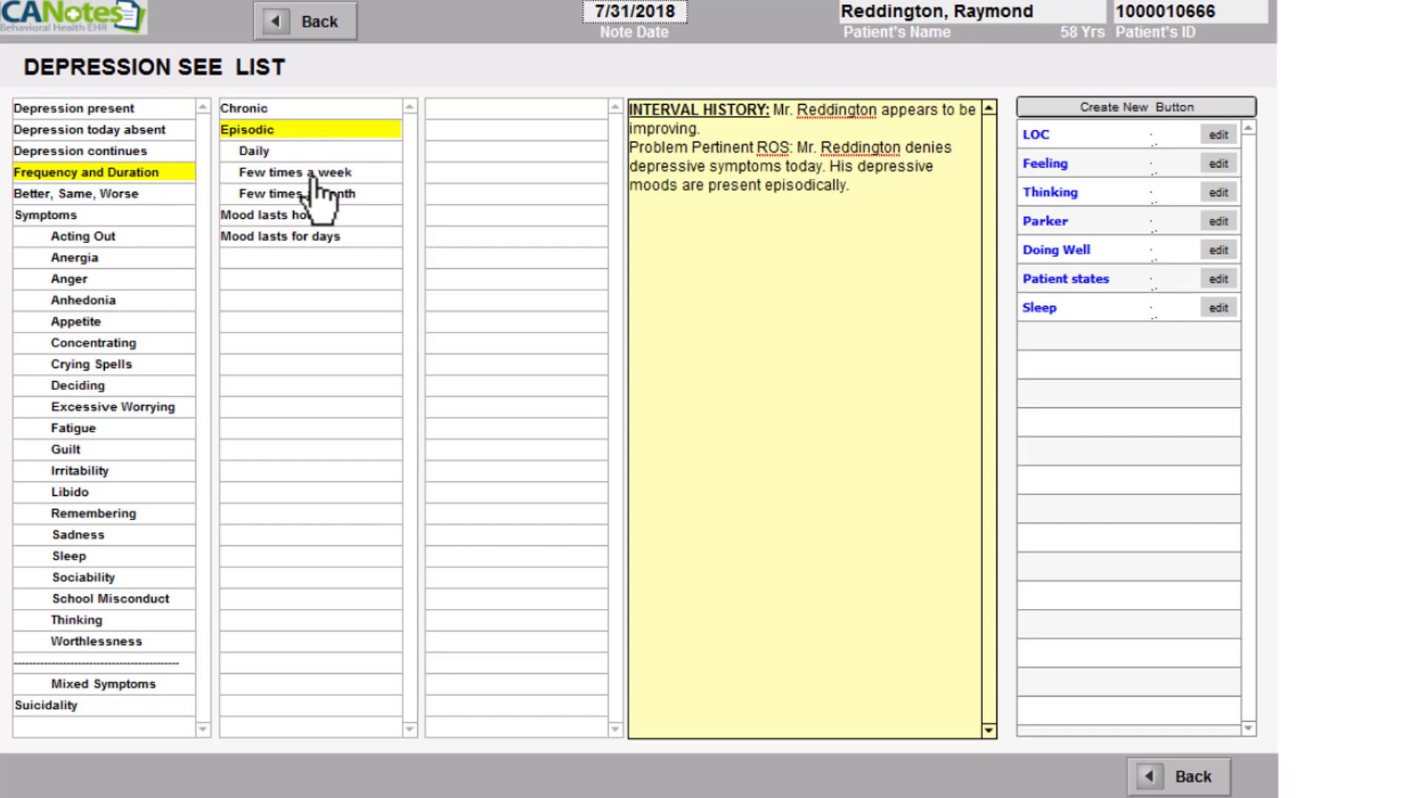
left_click(314, 173)
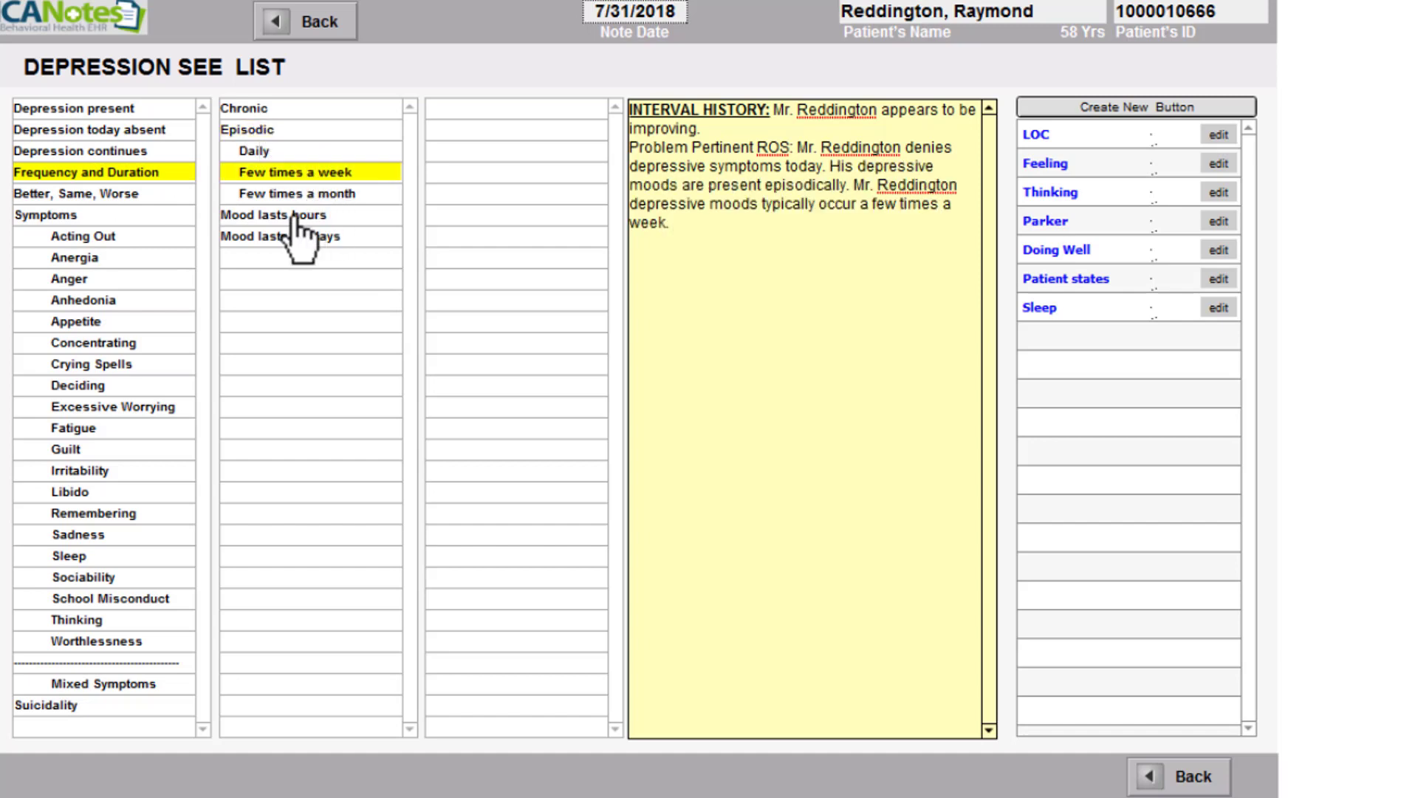
left_click(296, 216)
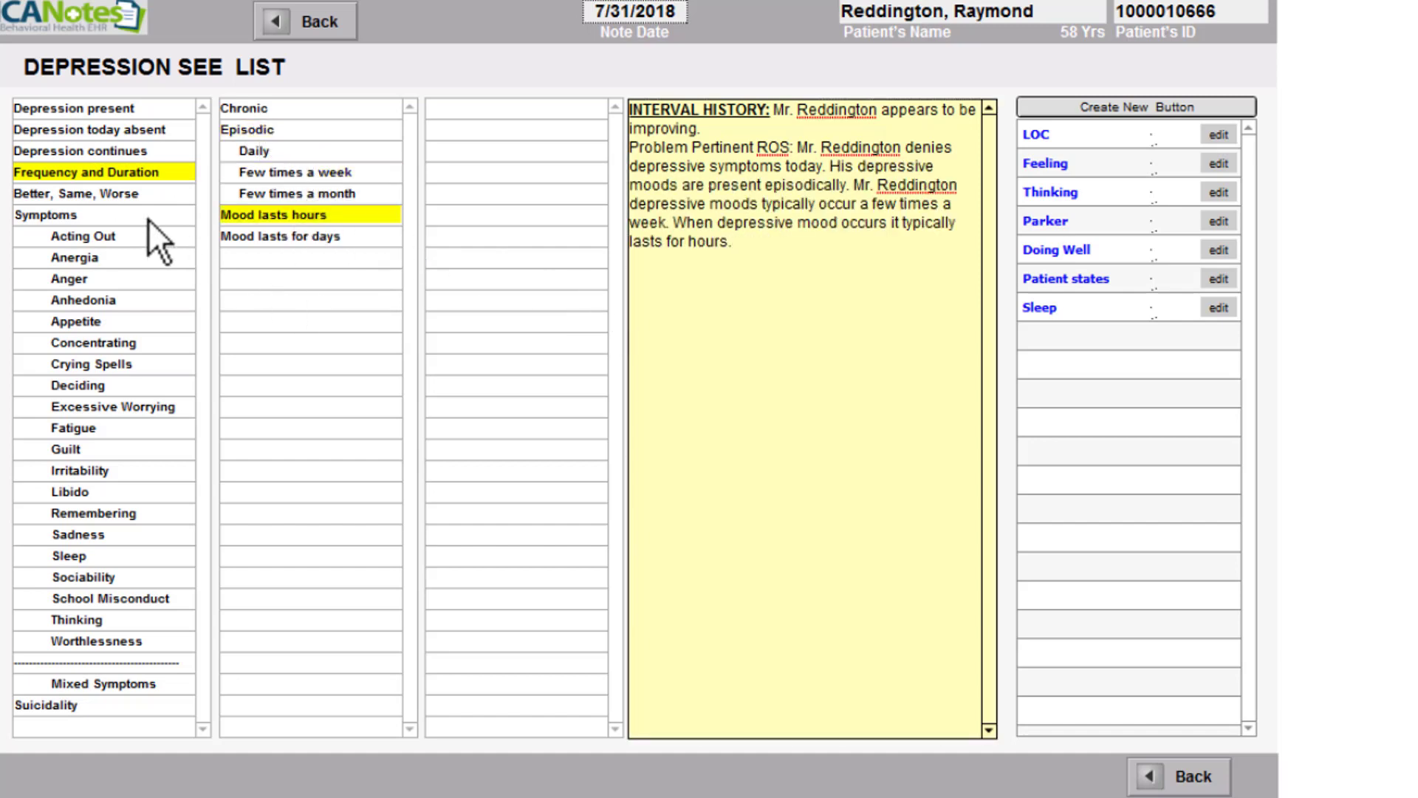
Record the depressive symptoms as better overall, with crying spells, fatigue and sadness each marked as better
left_click(85, 194)
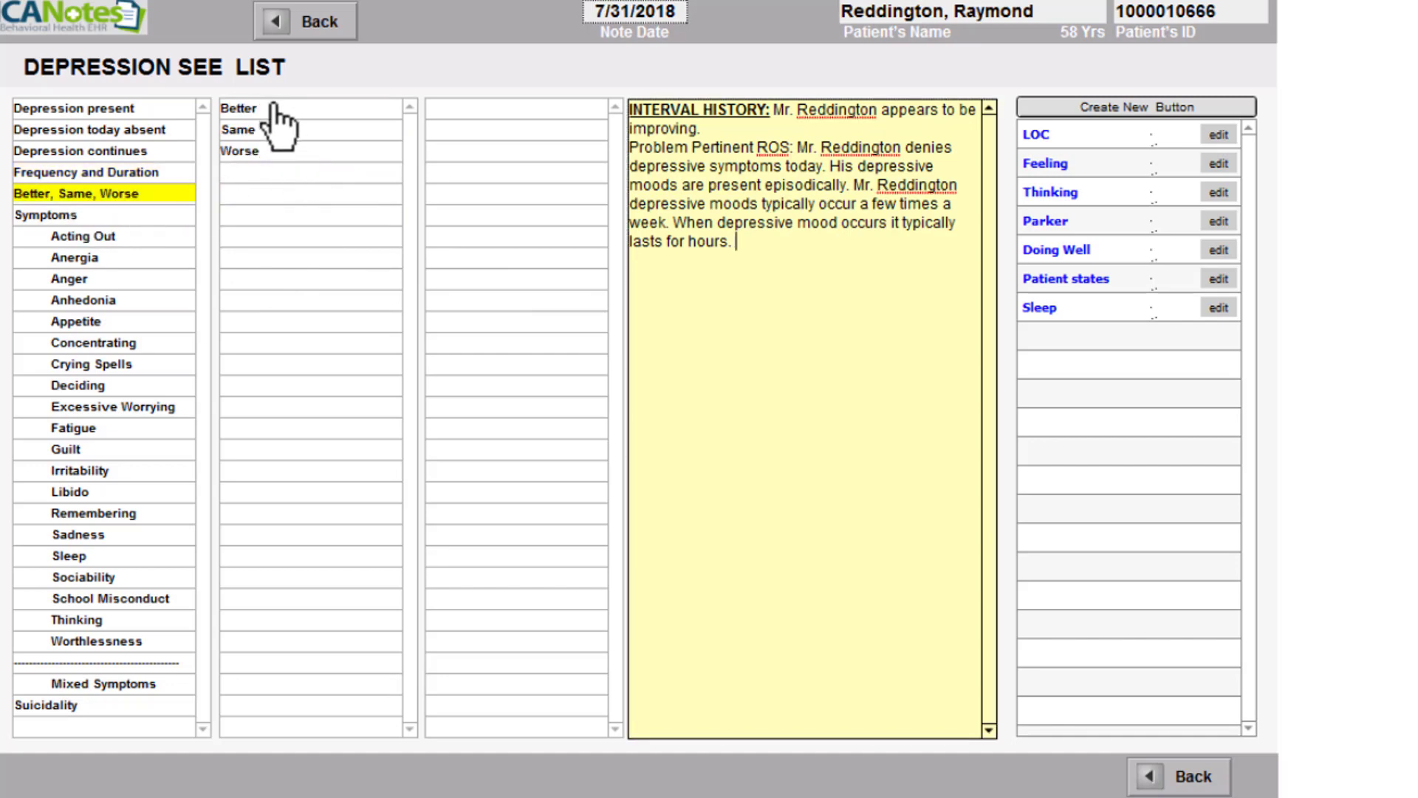
left_click(279, 108)
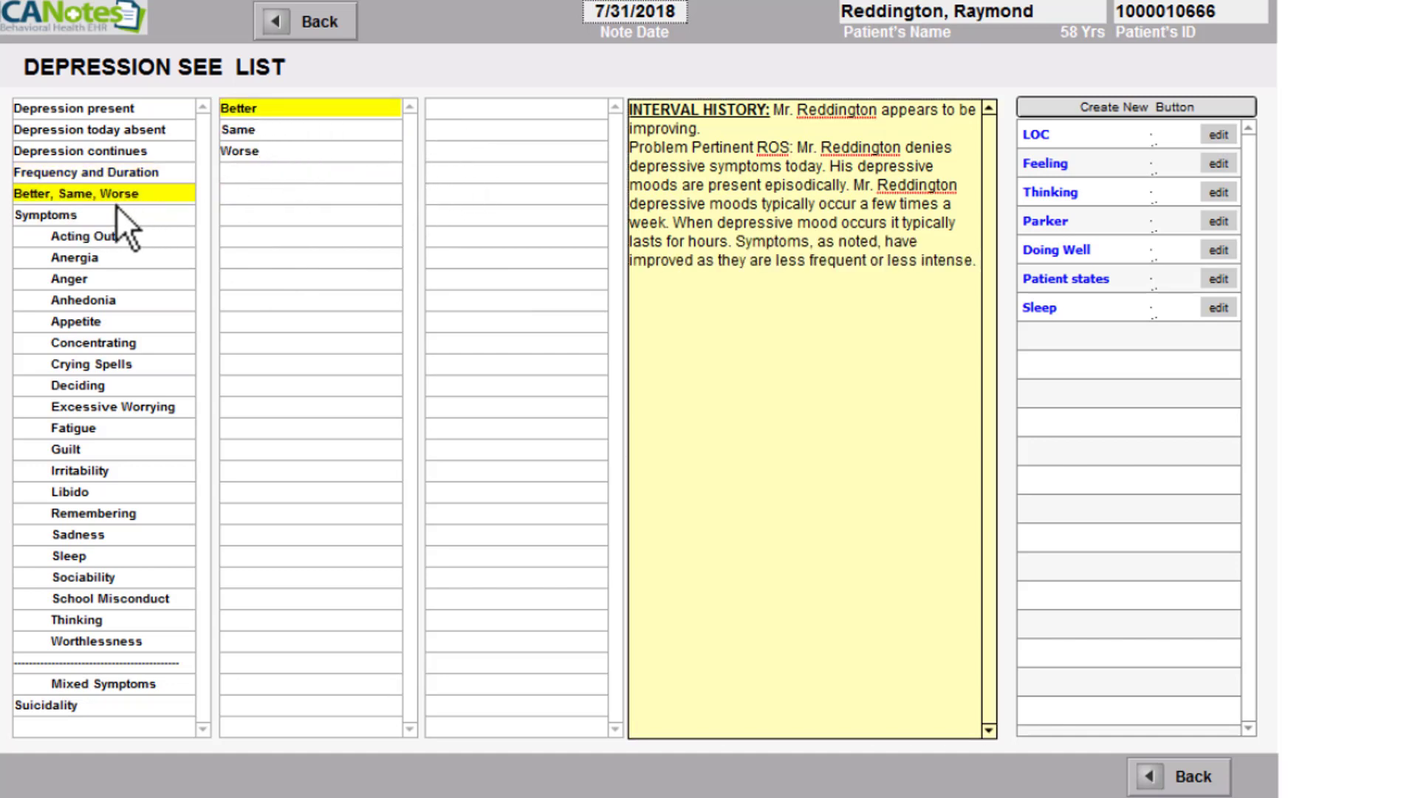
left_click(108, 364)
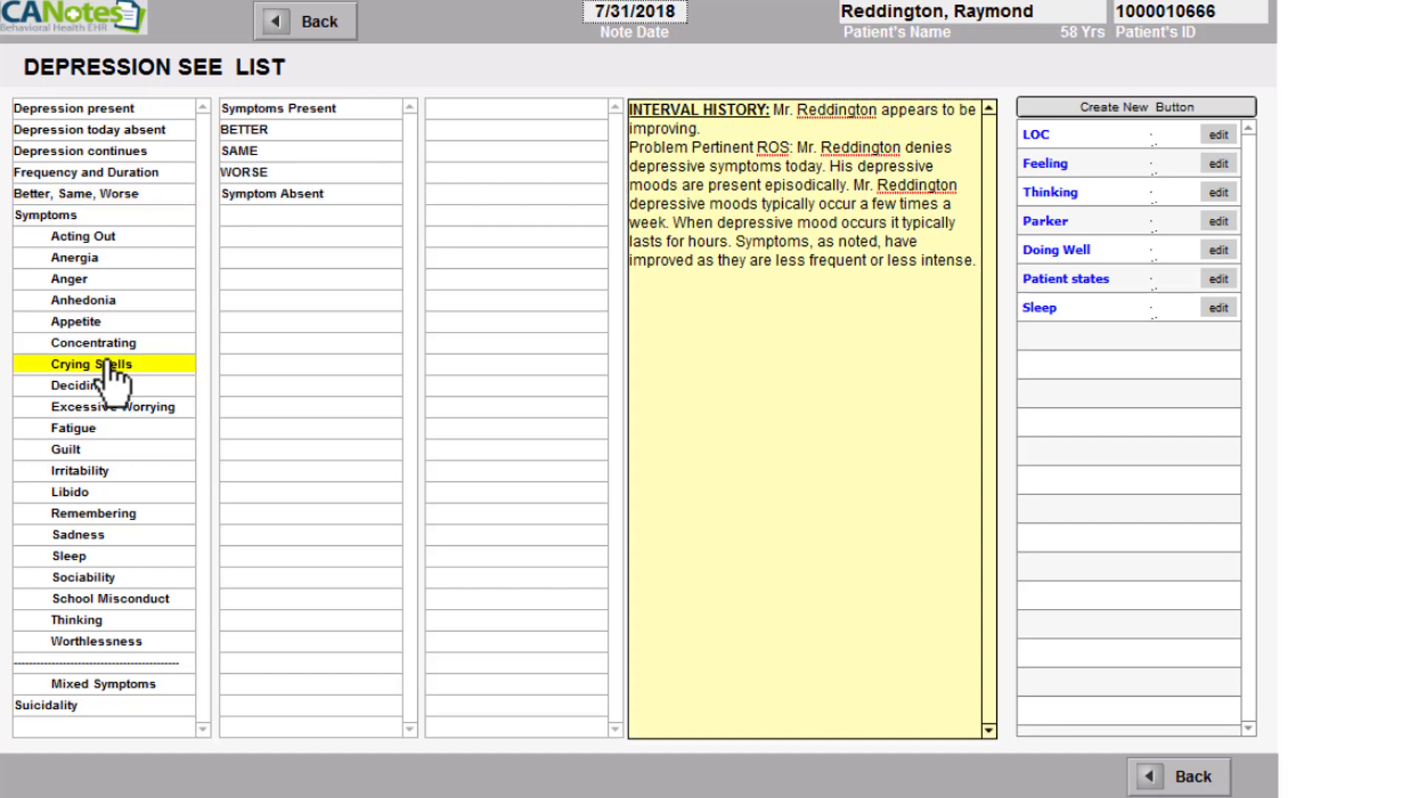
left_click(251, 130)
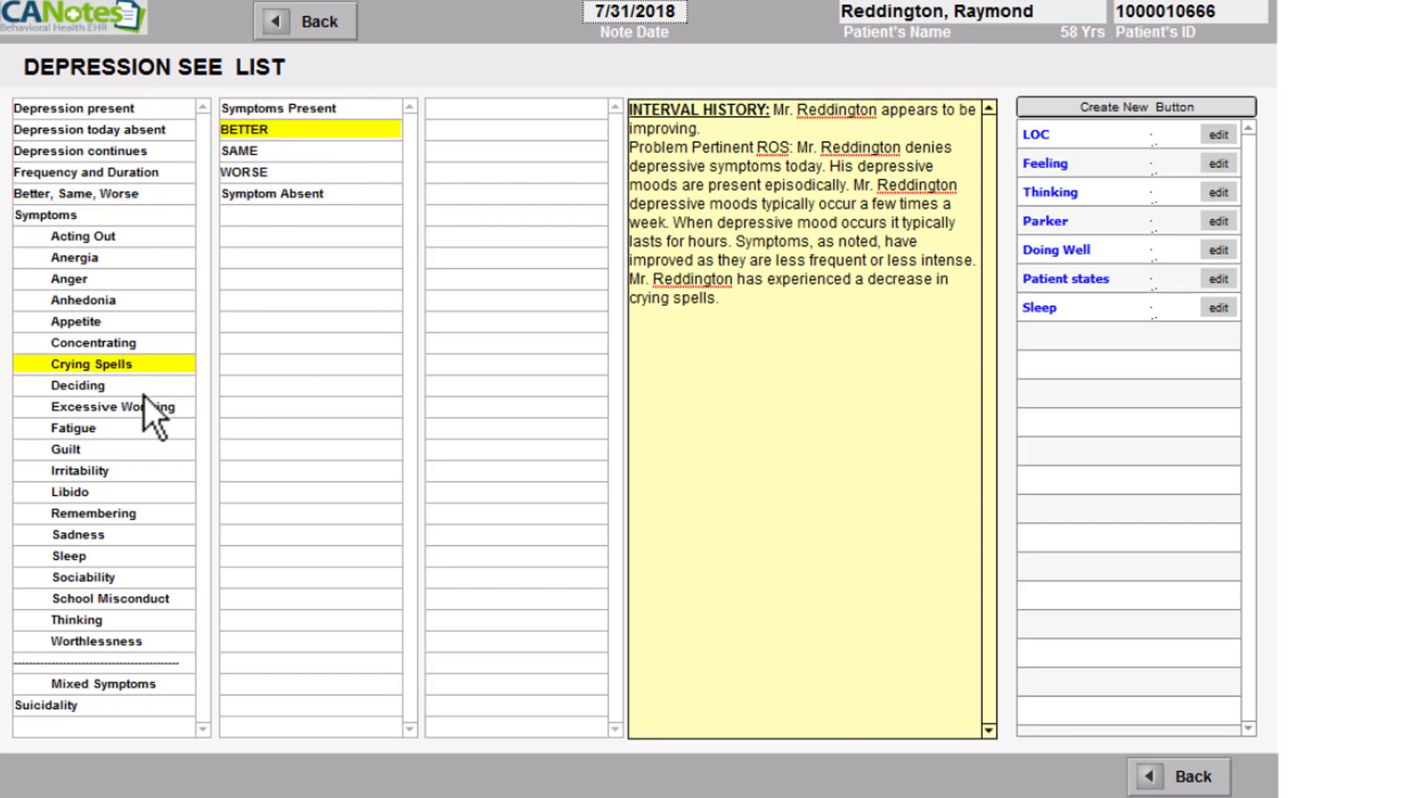
left_click(103, 427)
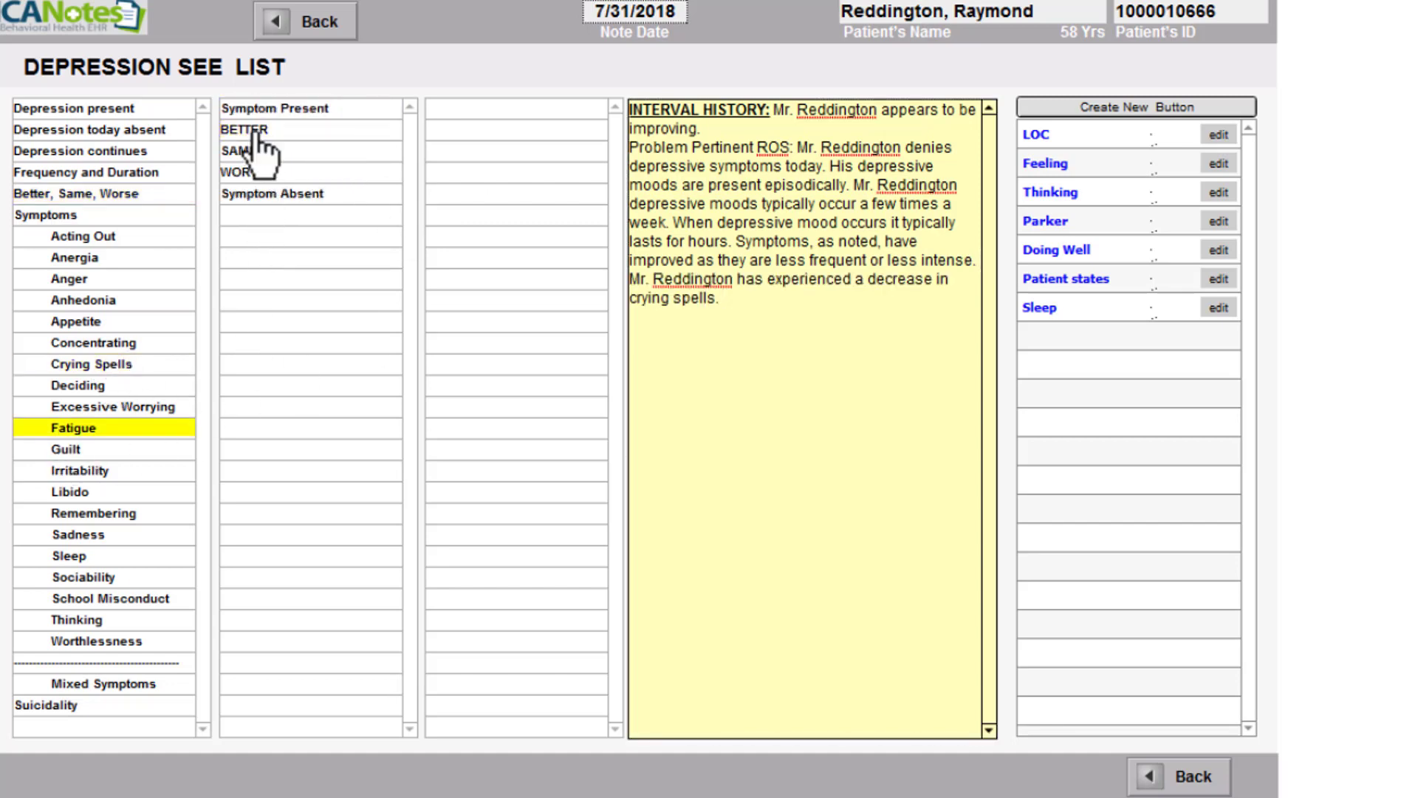
left_click(254, 130)
left_click(67, 534)
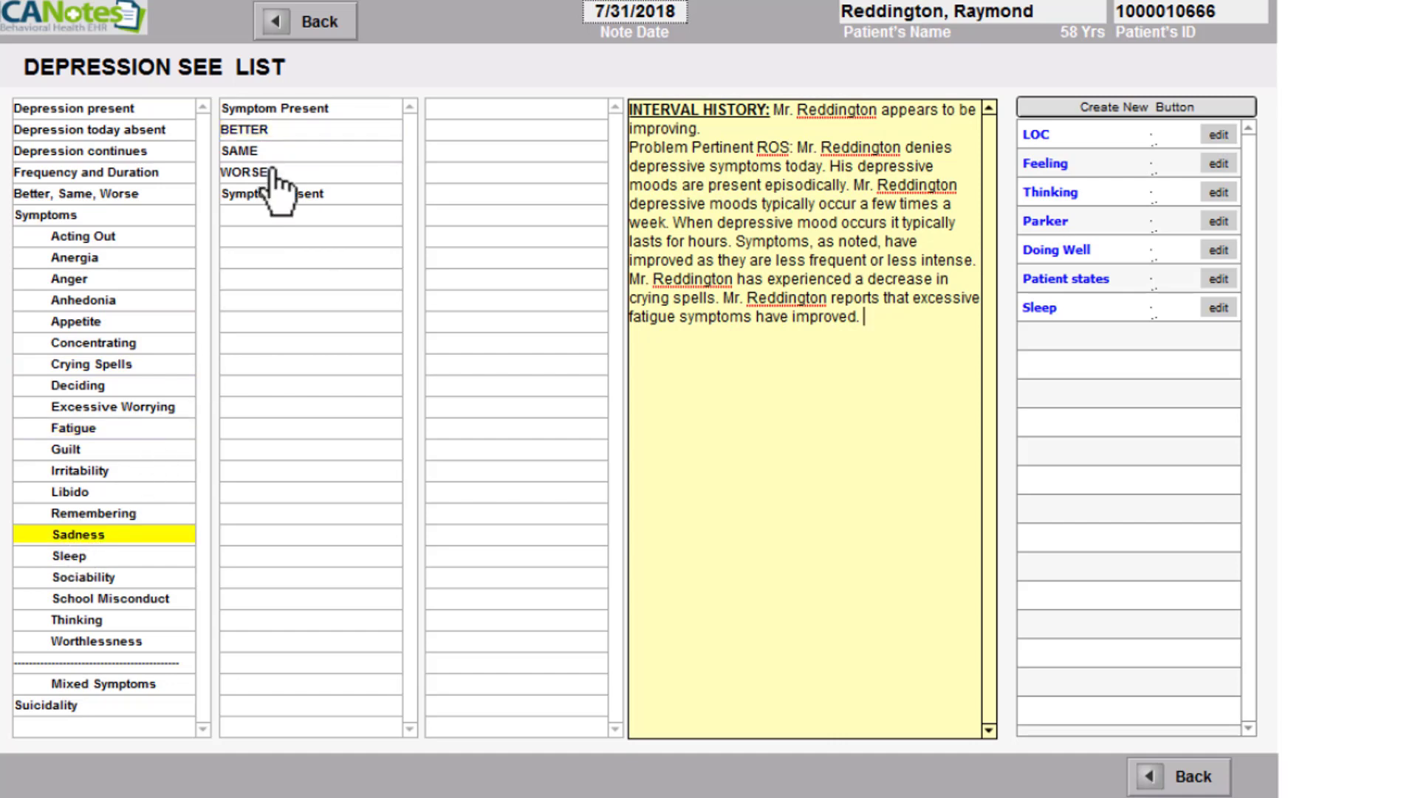
left_click(255, 131)
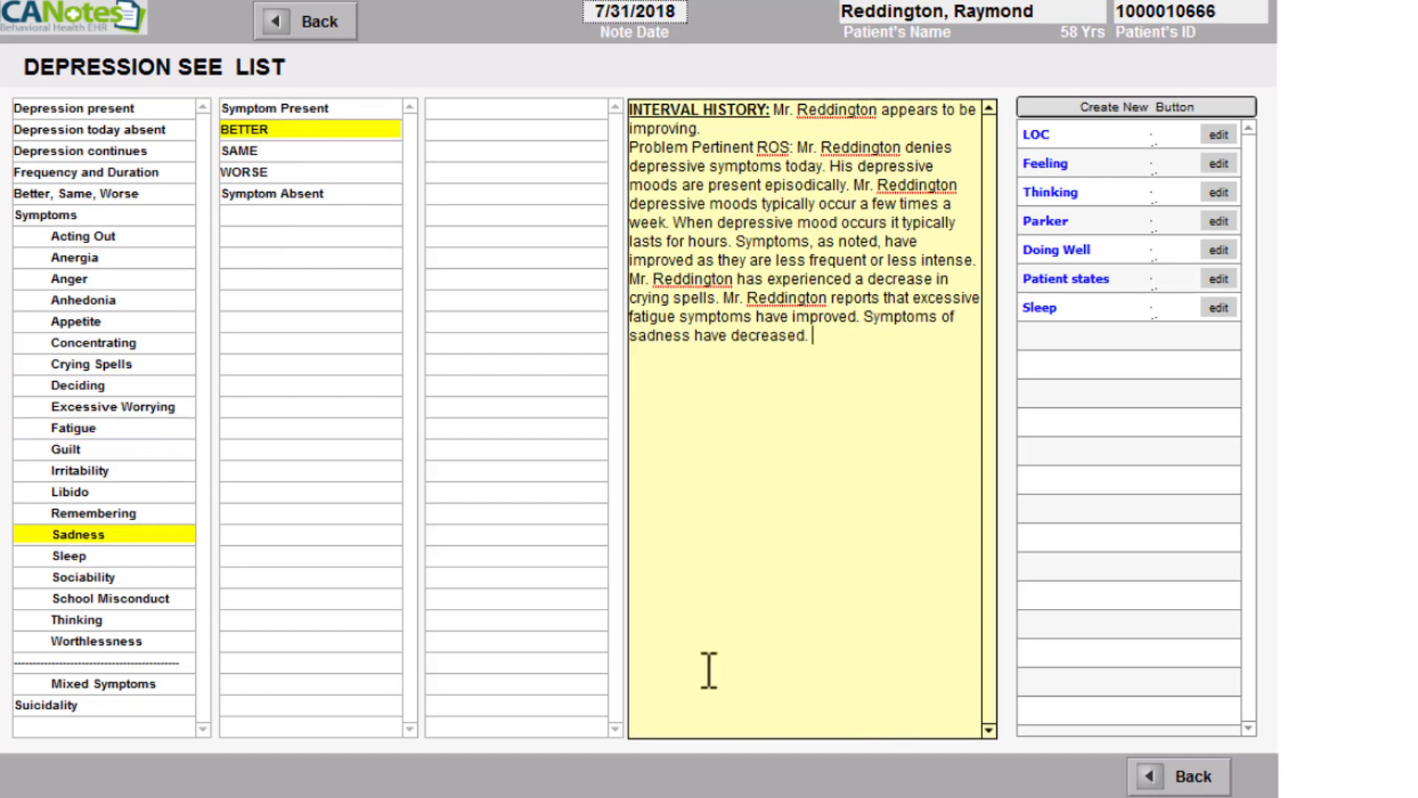
Record the patient as not suicidal with a convincing denial, and return to the progress note work area
left_click(53, 704)
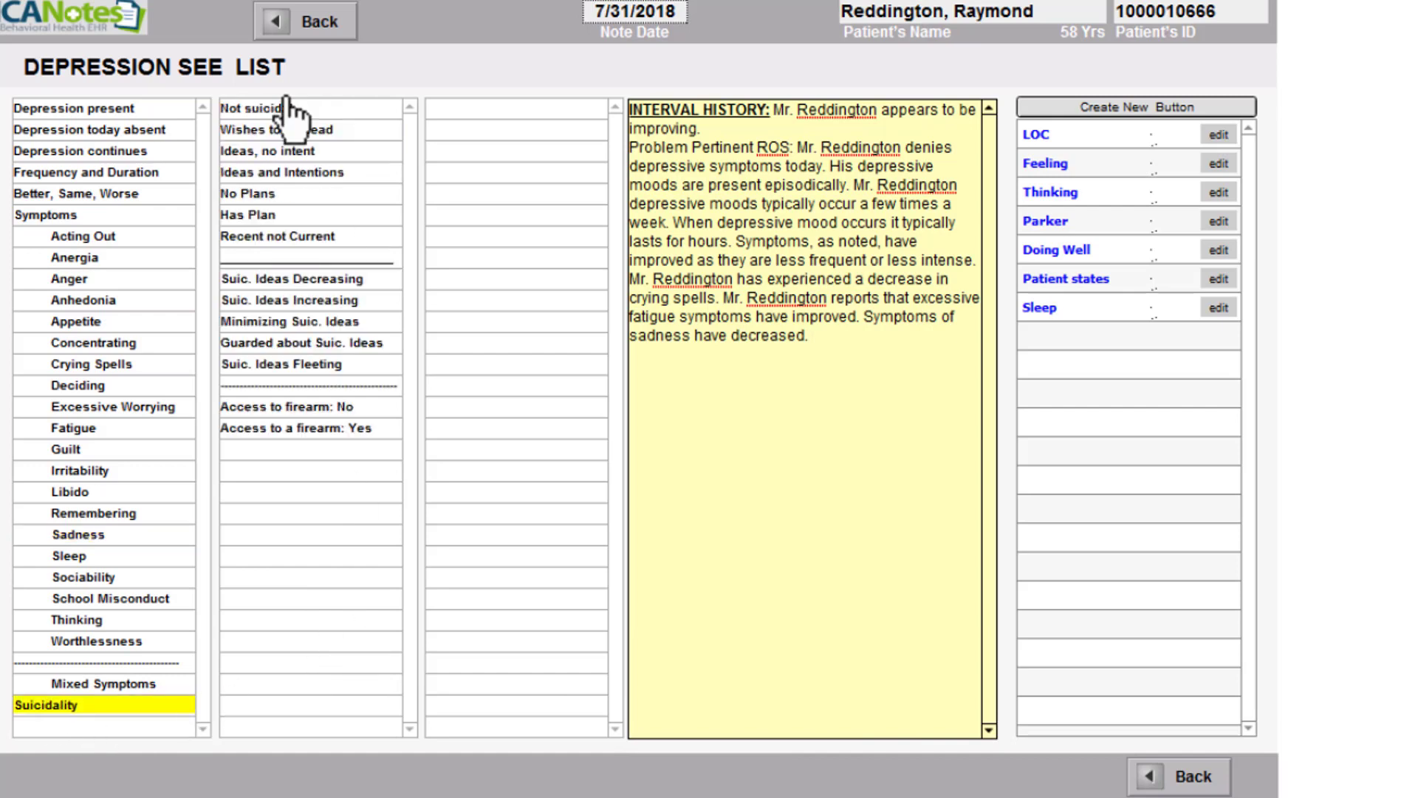
left_click(242, 109)
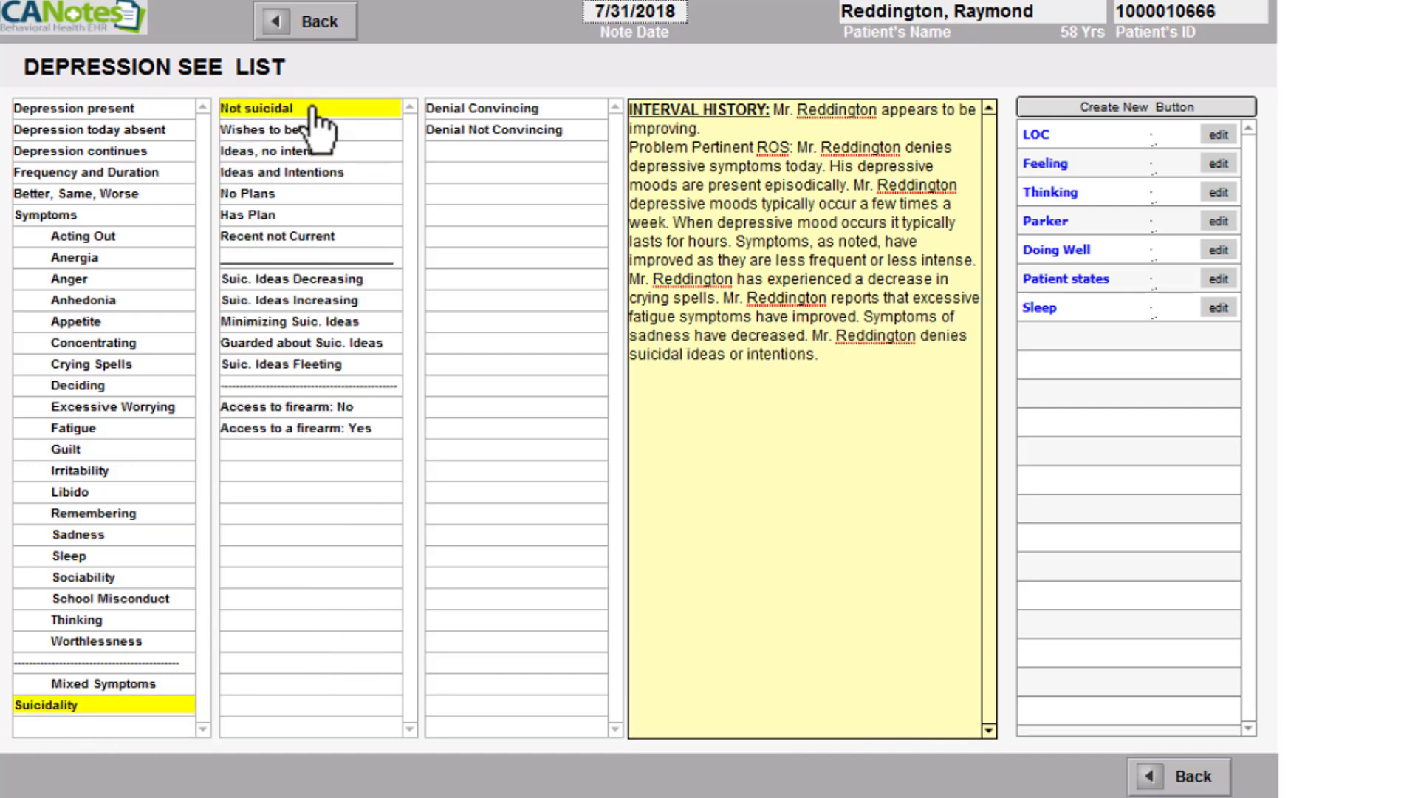
left_click(464, 111)
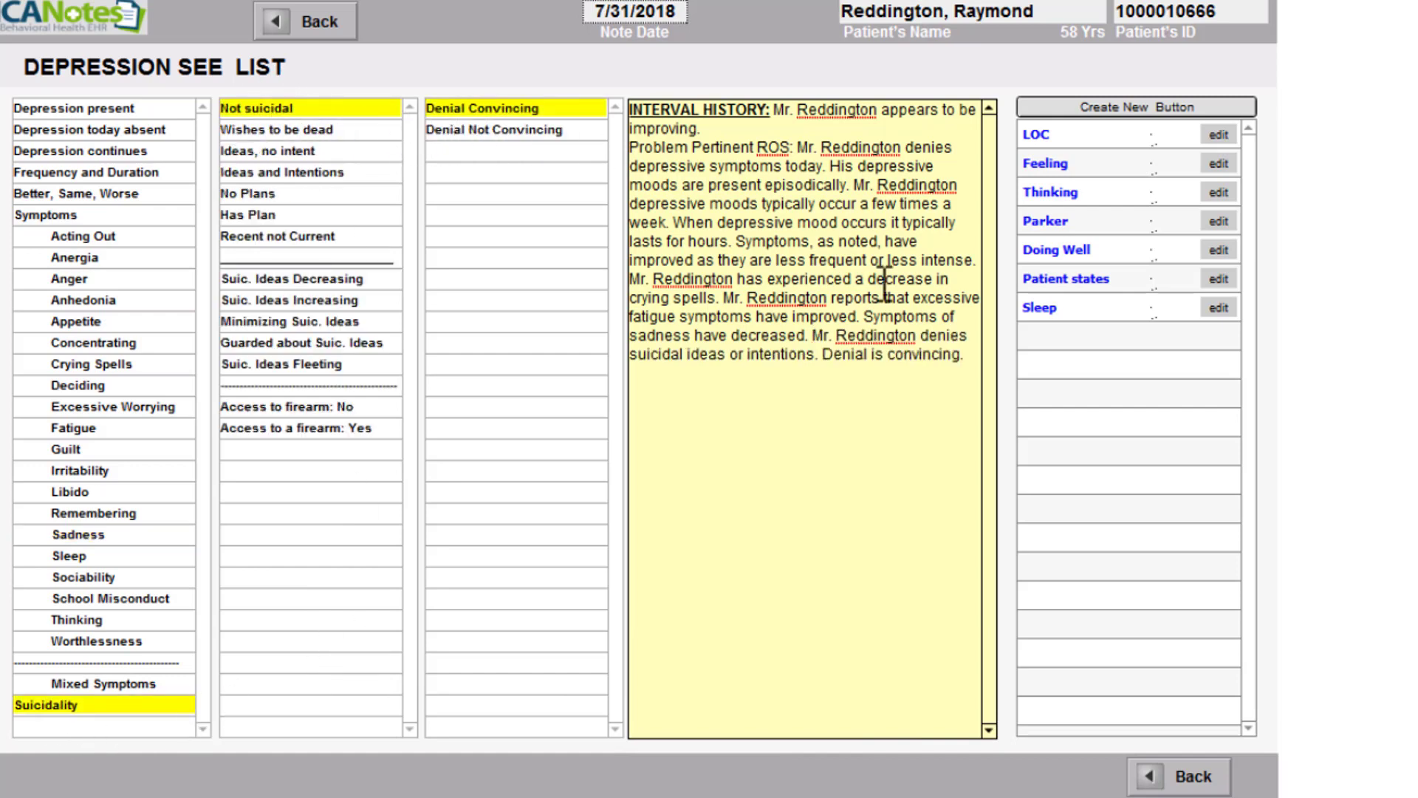
left_click(288, 29)
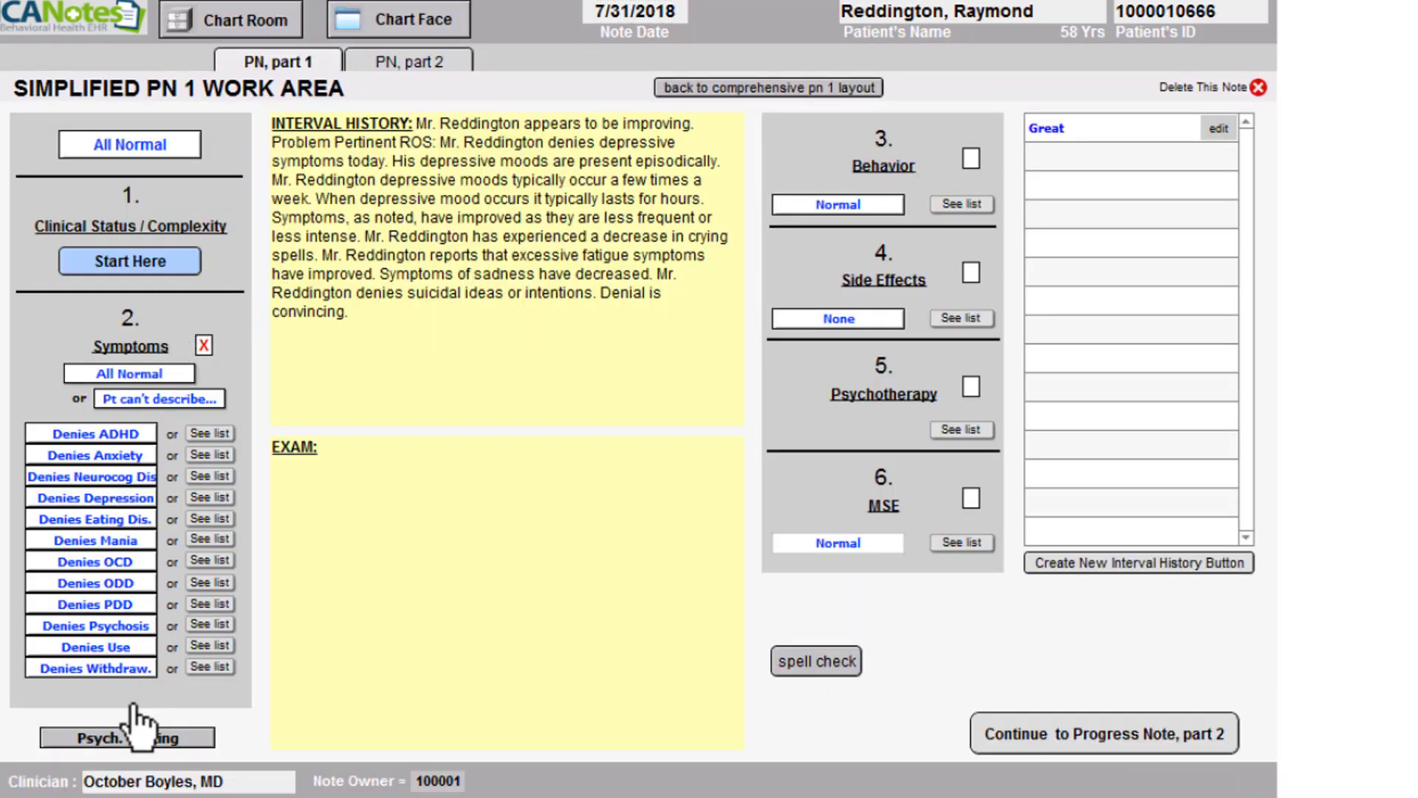
Add a PHQ-9 test result to the interval history in the 5-9 Mild range with an exact score of 6
left_click(124, 739)
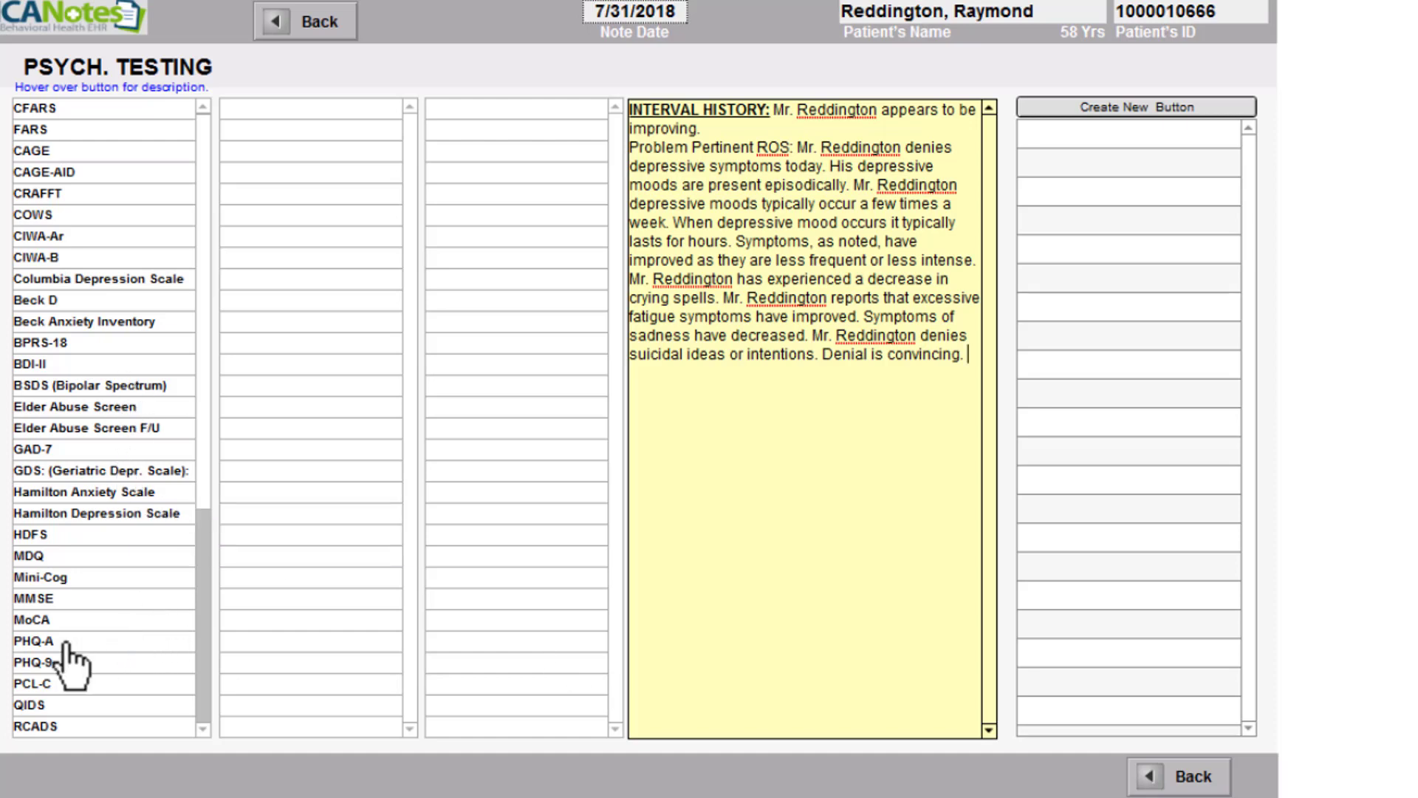
left_click(48, 660)
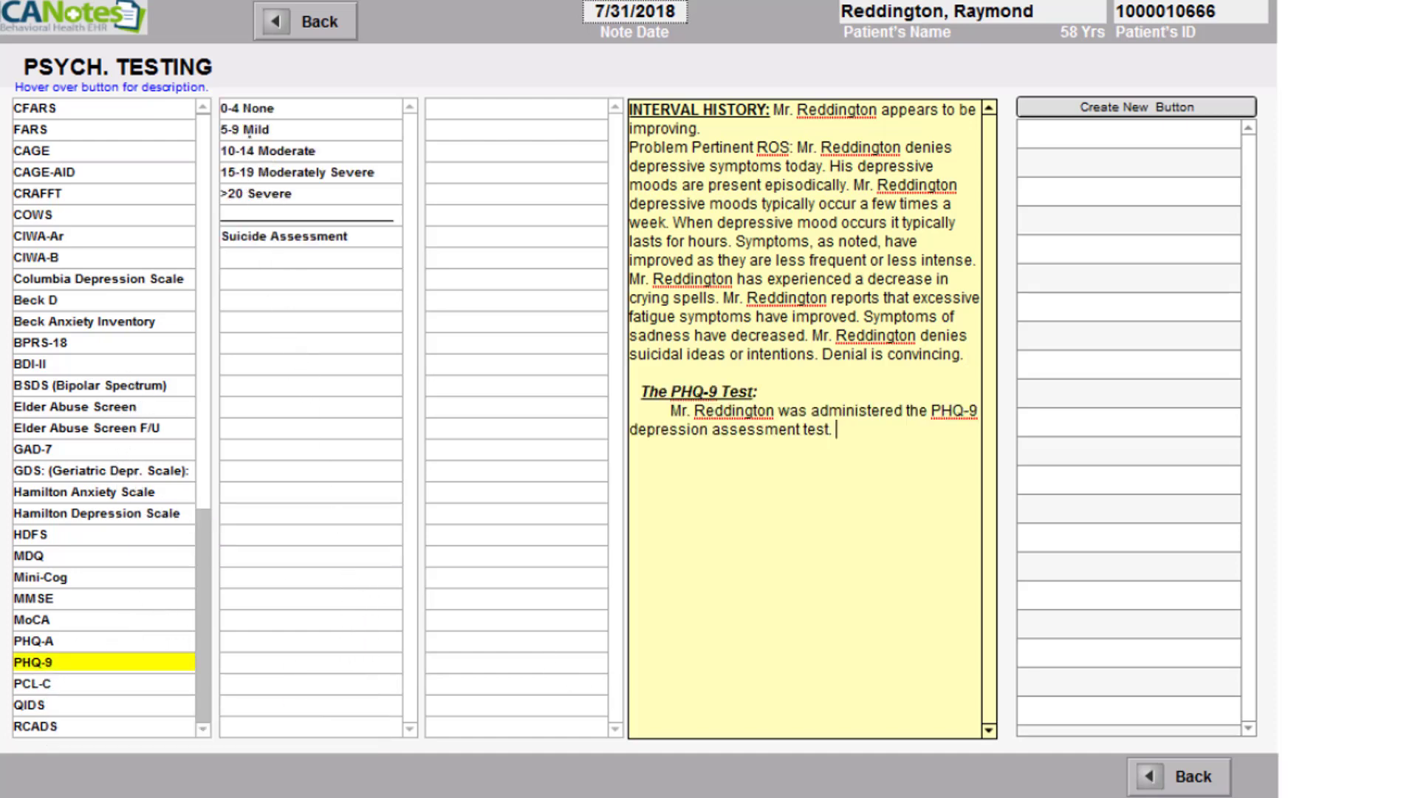
left_click(250, 130)
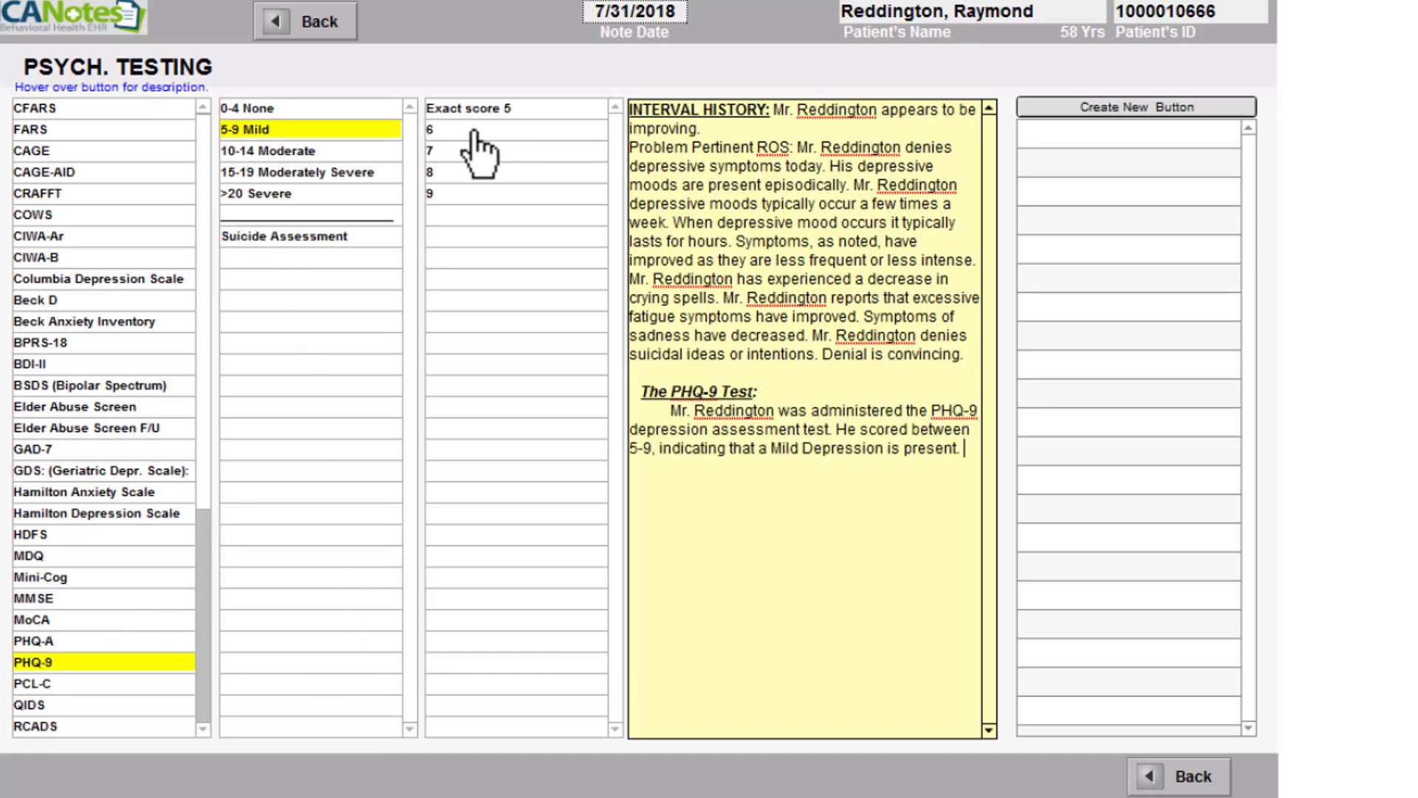
left_click(473, 132)
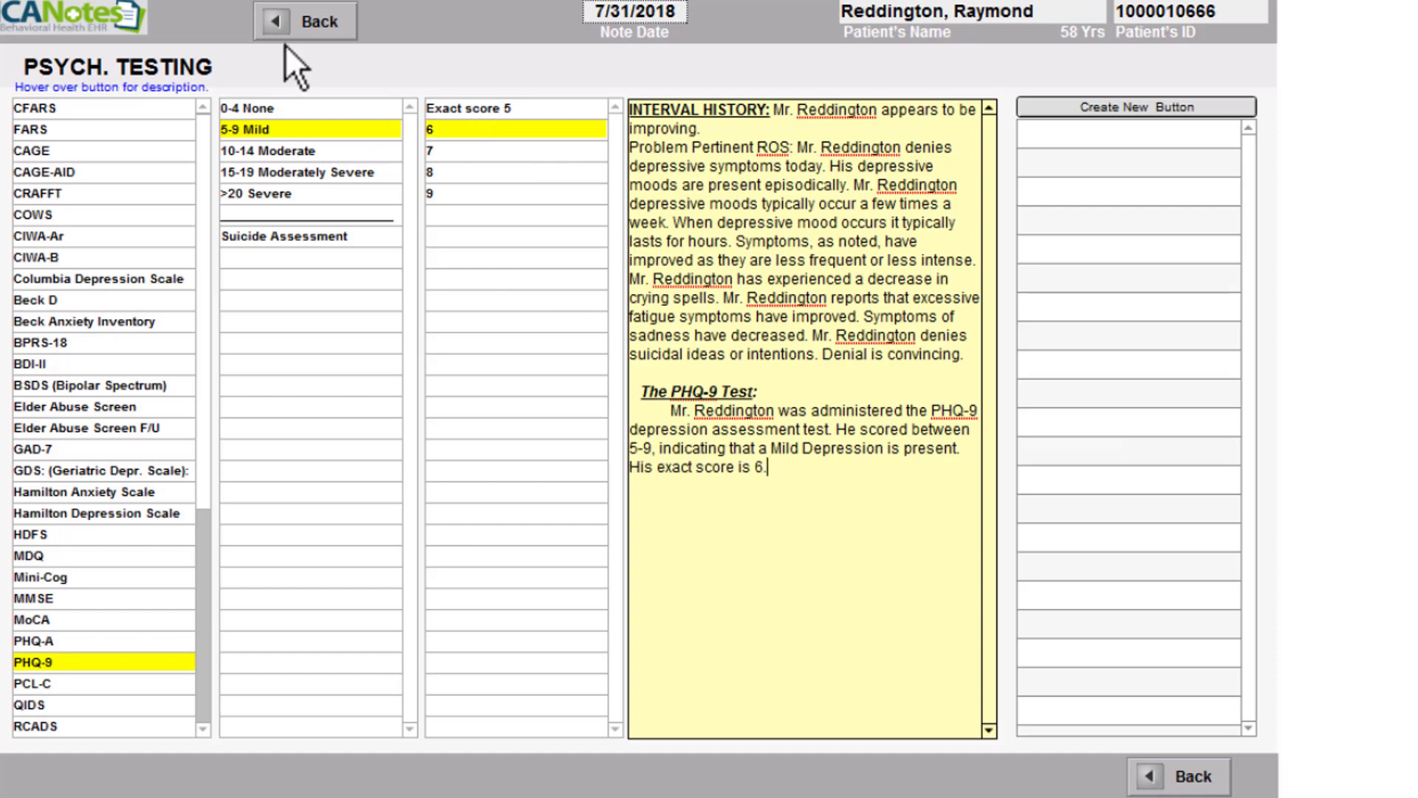
left_click(290, 21)
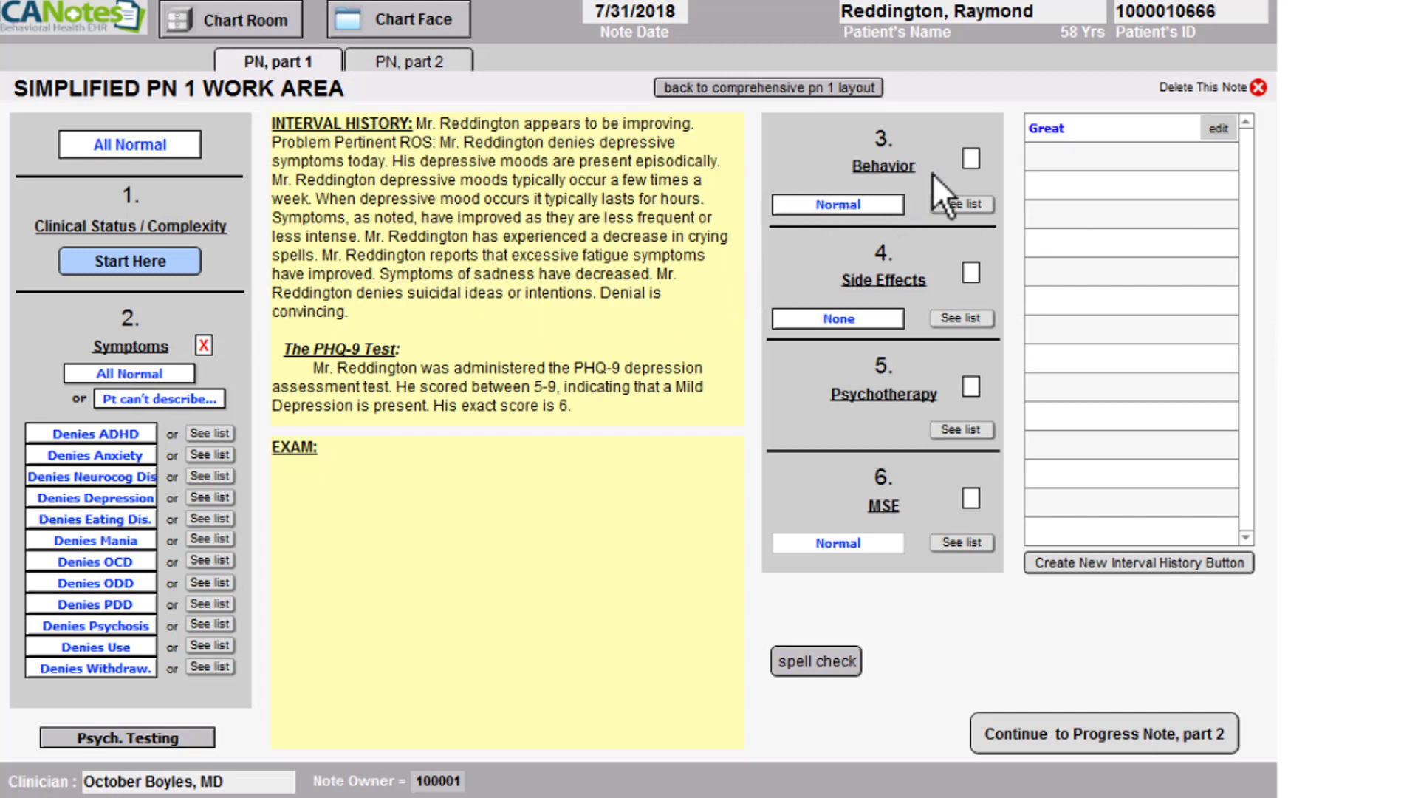
Record outpatient behavior: regular medication compliance, normal self care, reduced socializing, impaired work functioning, sobriety maintained, and normal intake of food and water
left_click(962, 206)
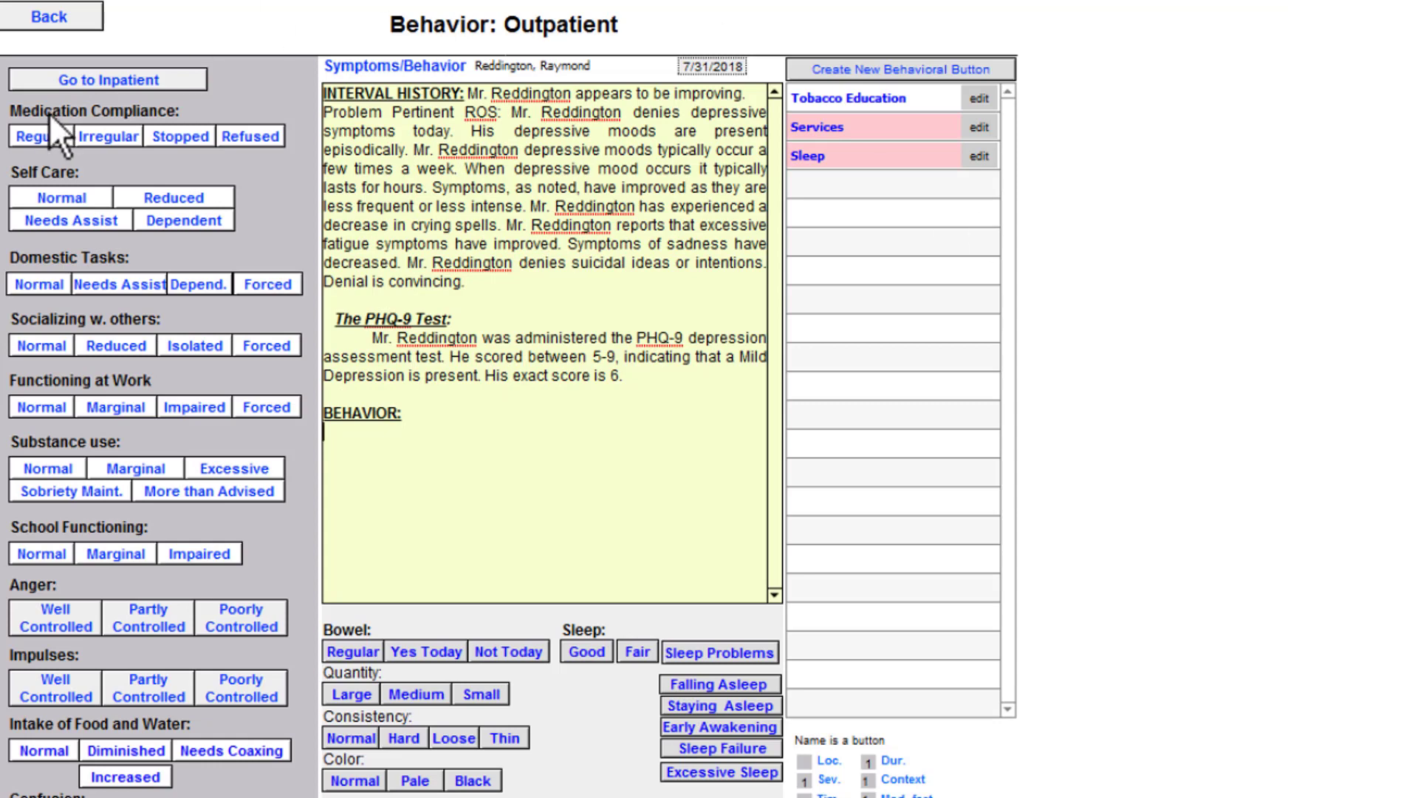
left_click(42, 137)
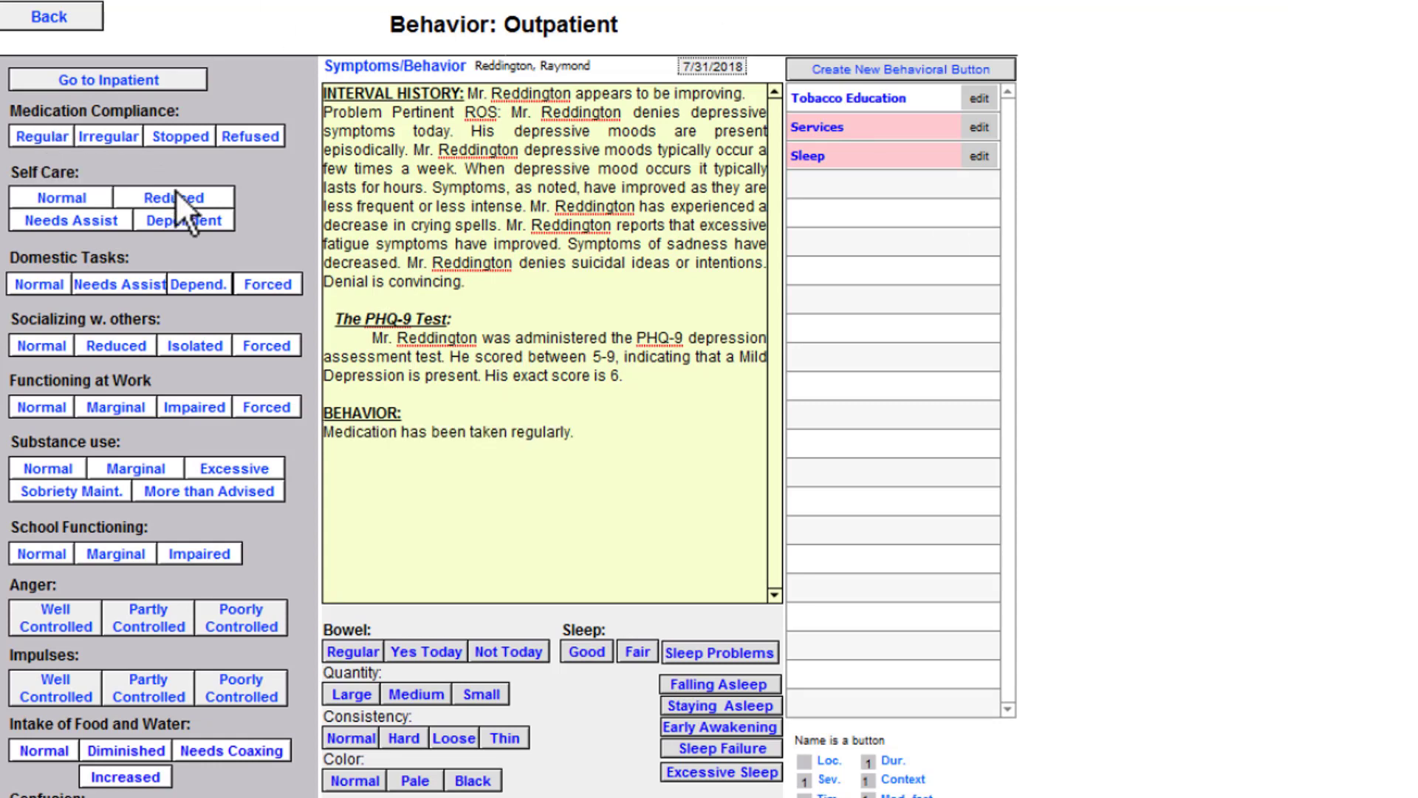
left_click(91, 201)
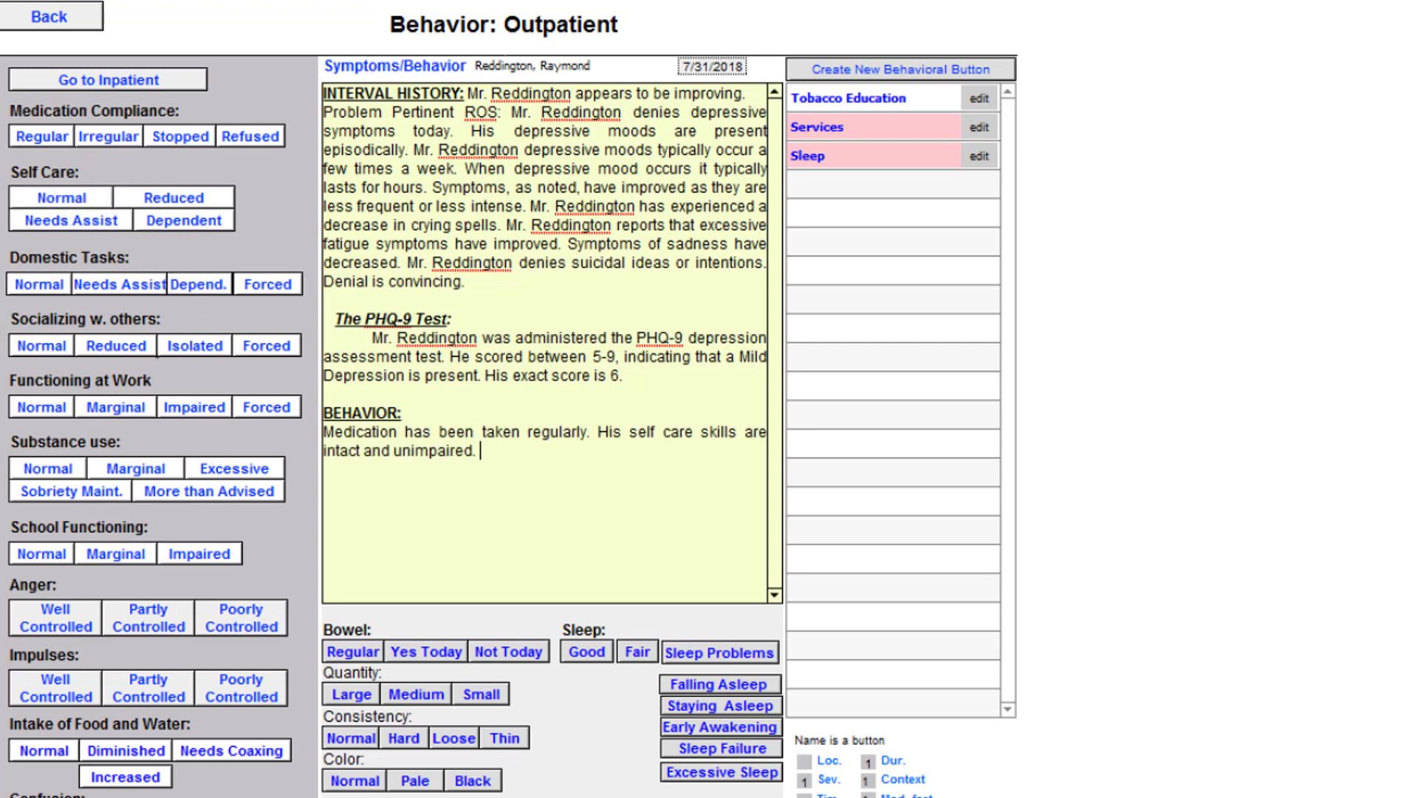
left_click(111, 351)
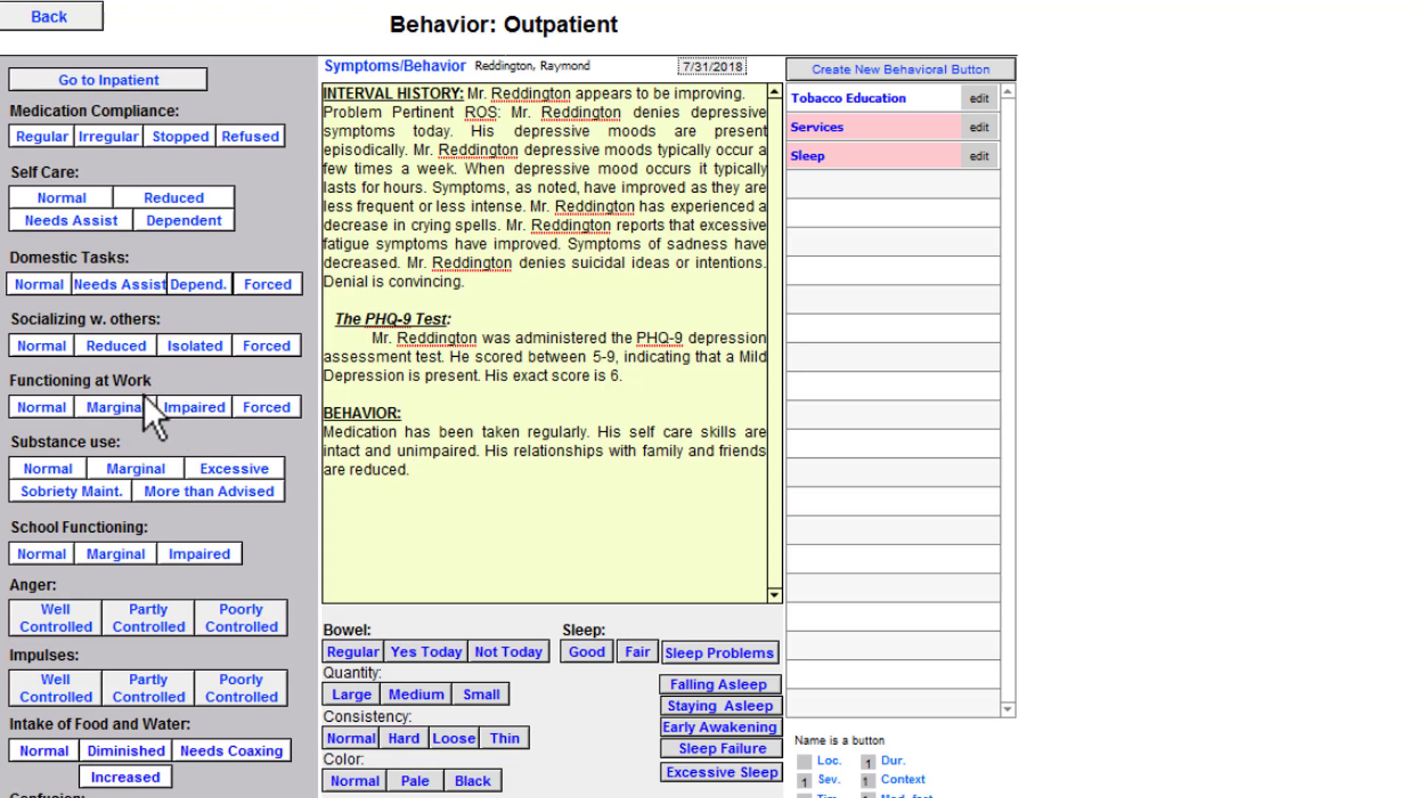
left_click(201, 412)
left_click(86, 493)
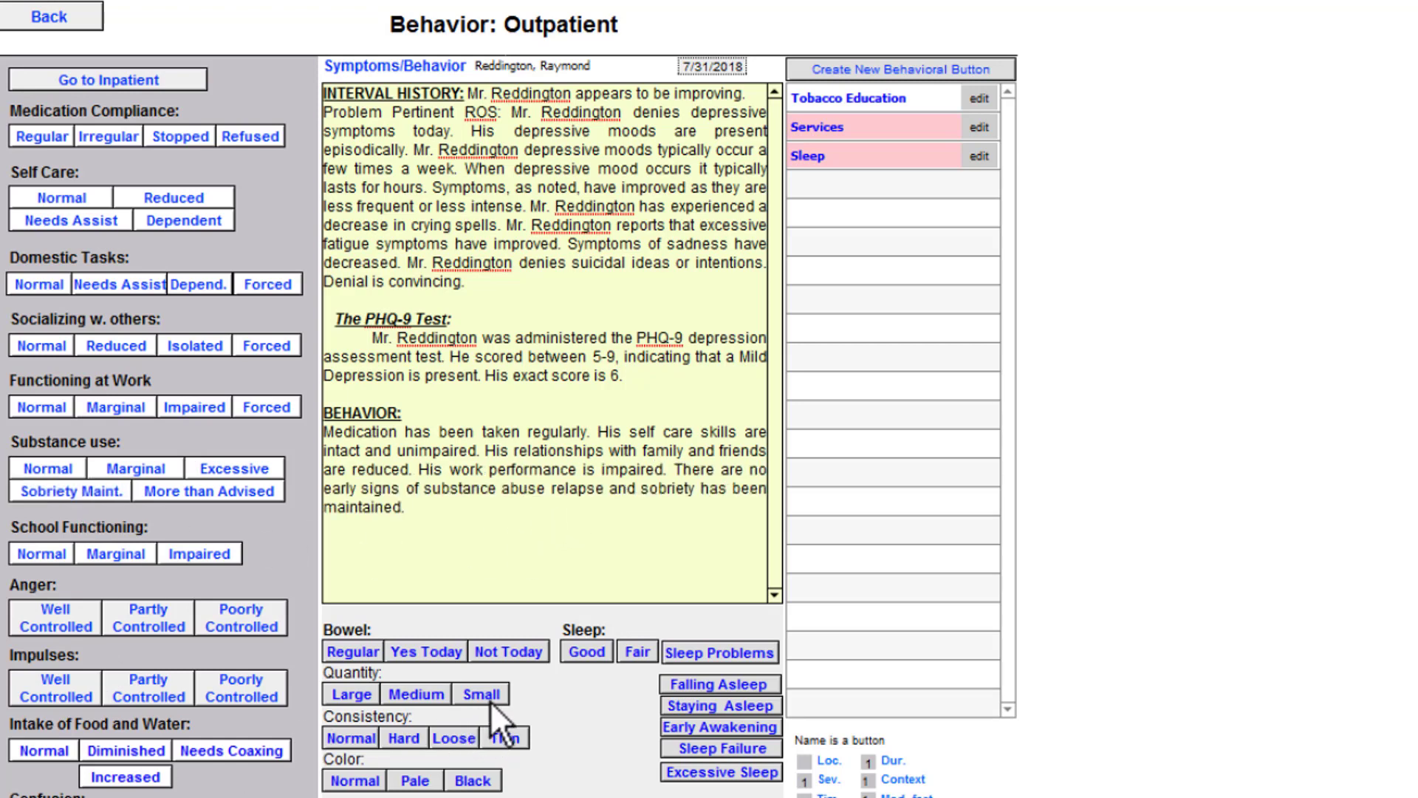
left_click(50, 752)
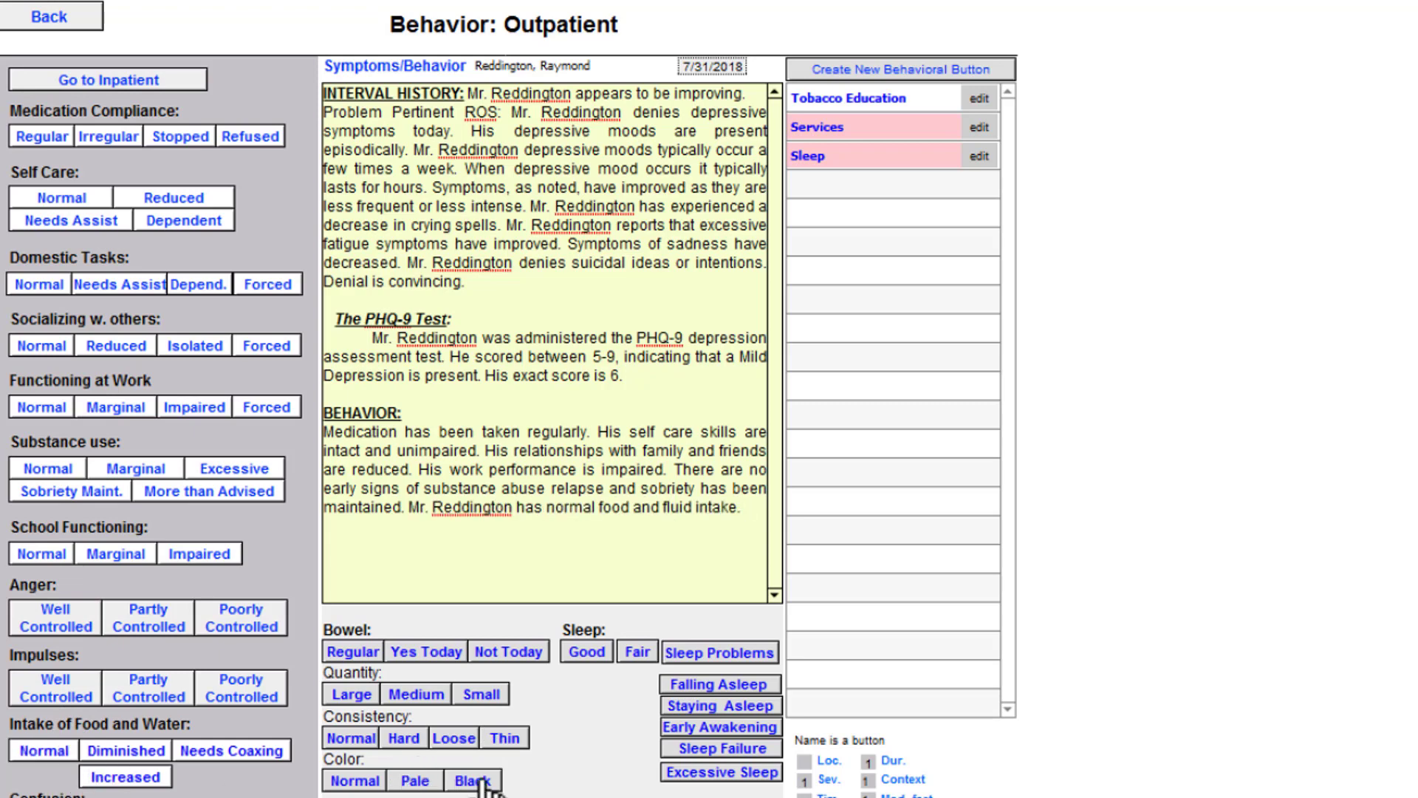
Report sleep problems with difficulty falling and staying asleep in the behavior section, and record no side effects
left_click(709, 653)
left_click(710, 685)
left_click(711, 706)
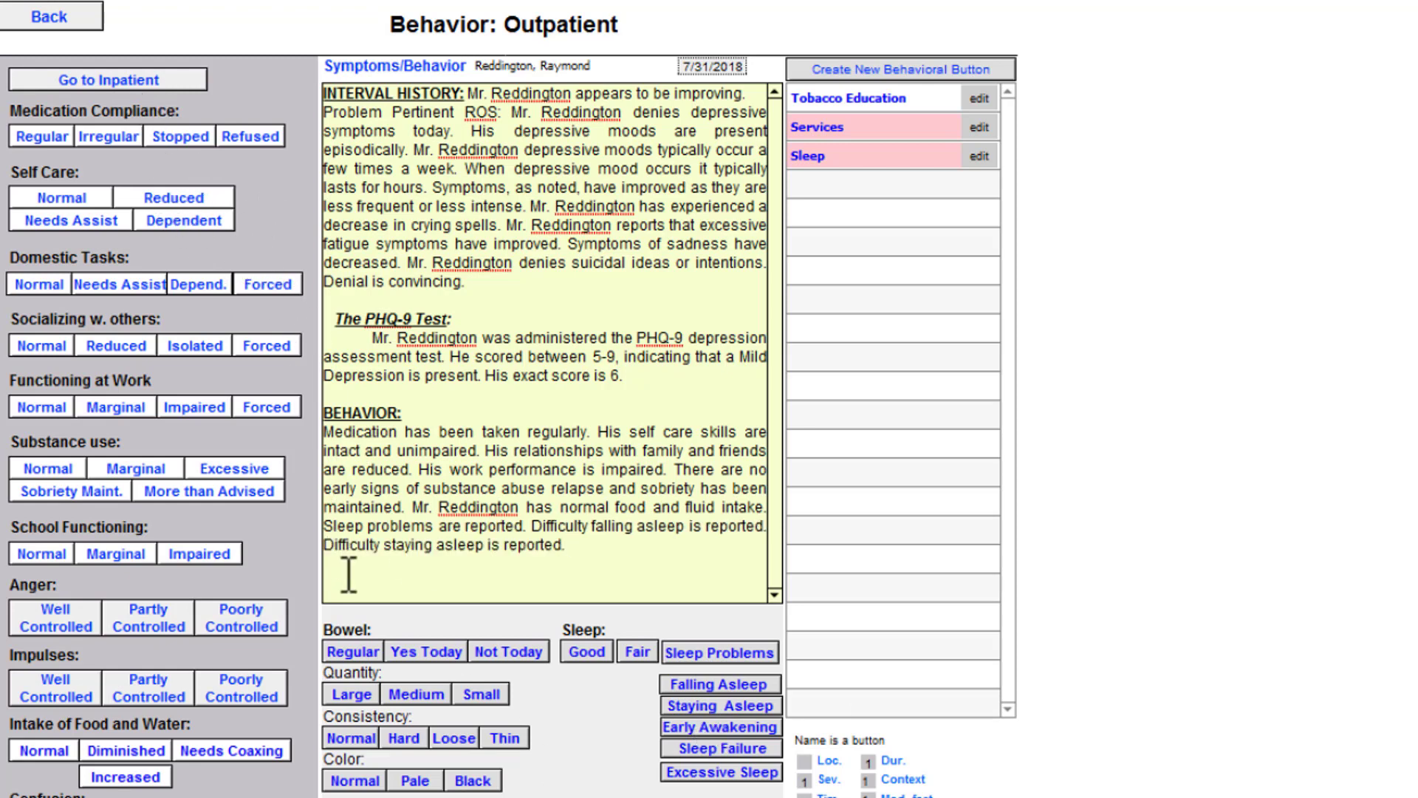
left_click(81, 16)
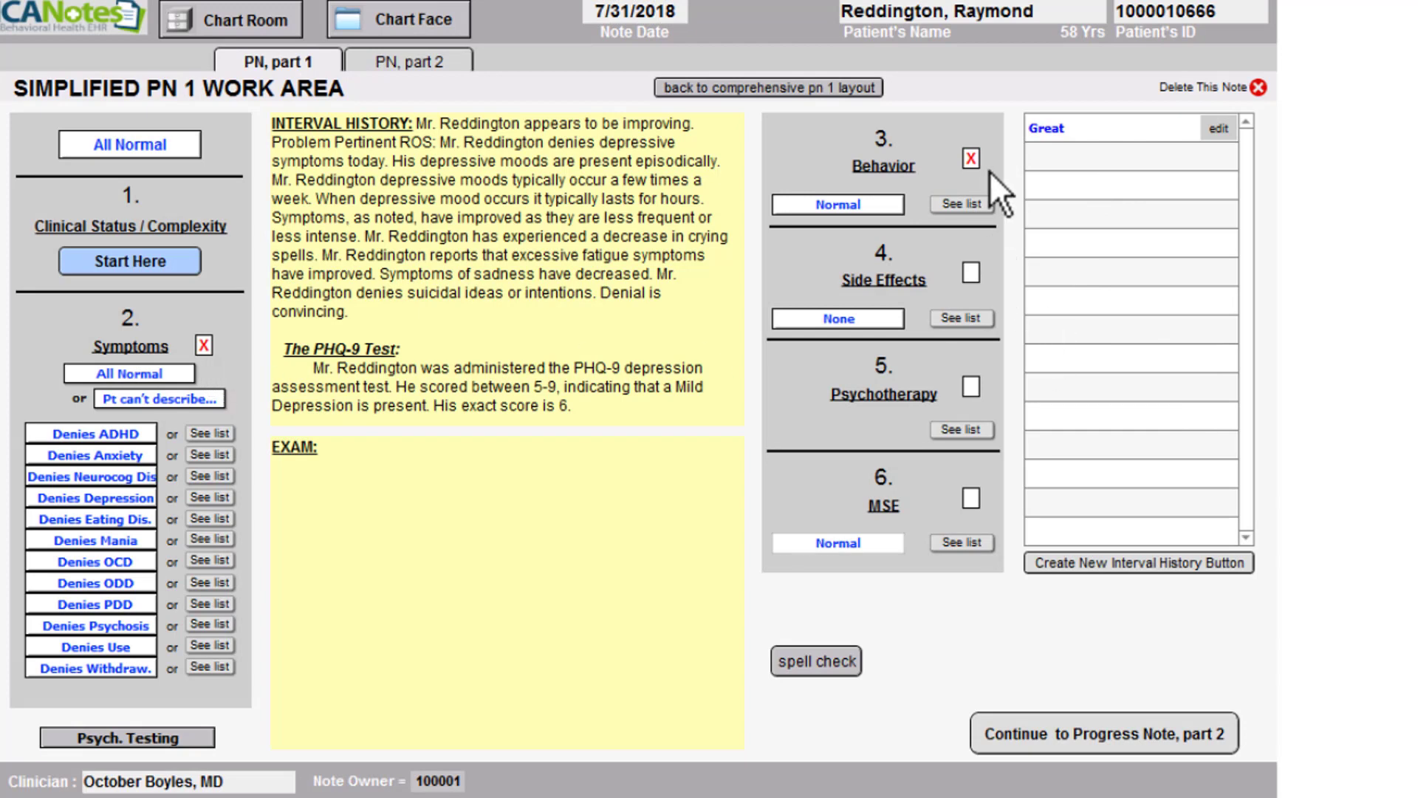
left_click(863, 319)
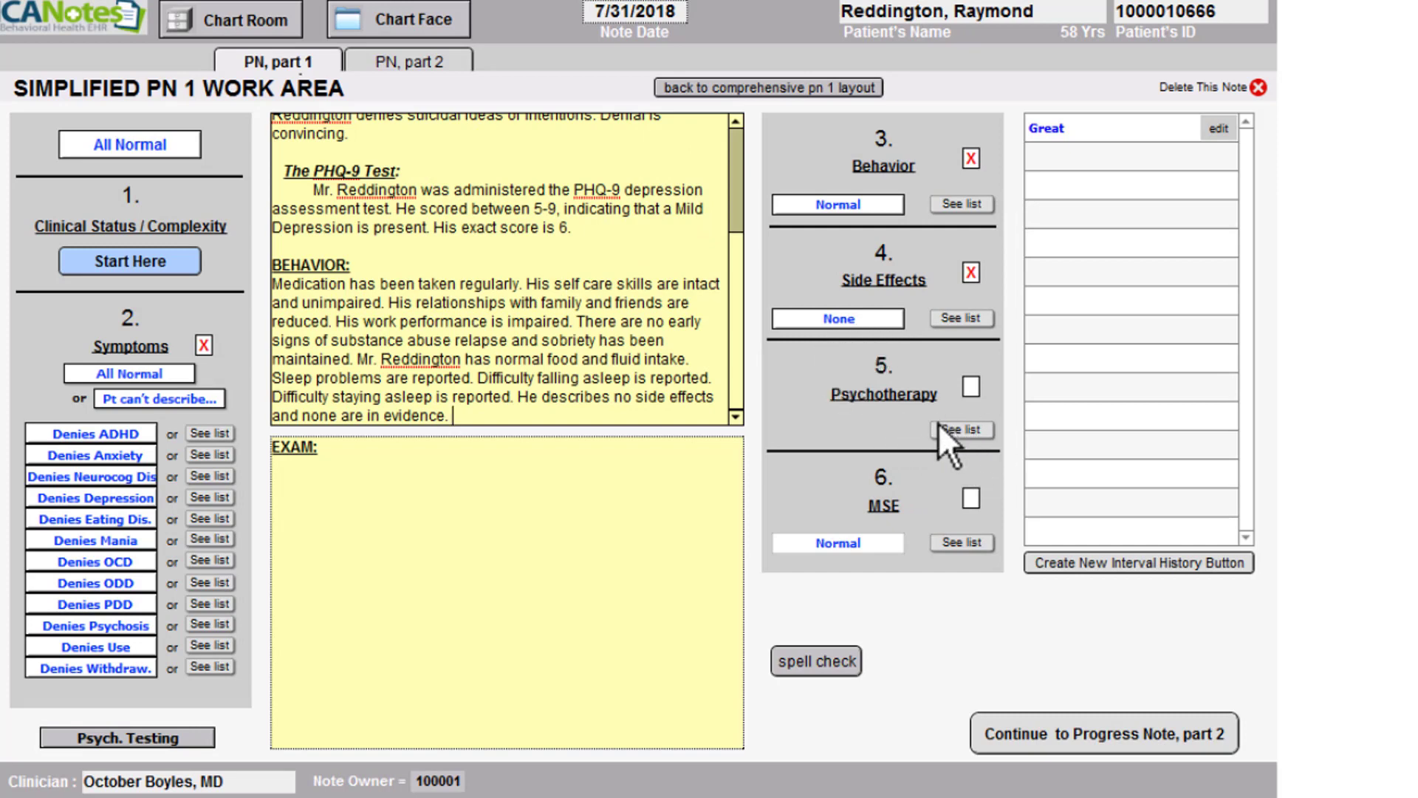
Record the patient's psychotherapy focus as feelings of frustration and problems with depression, and continue to the therapy intervention
left_click(962, 432)
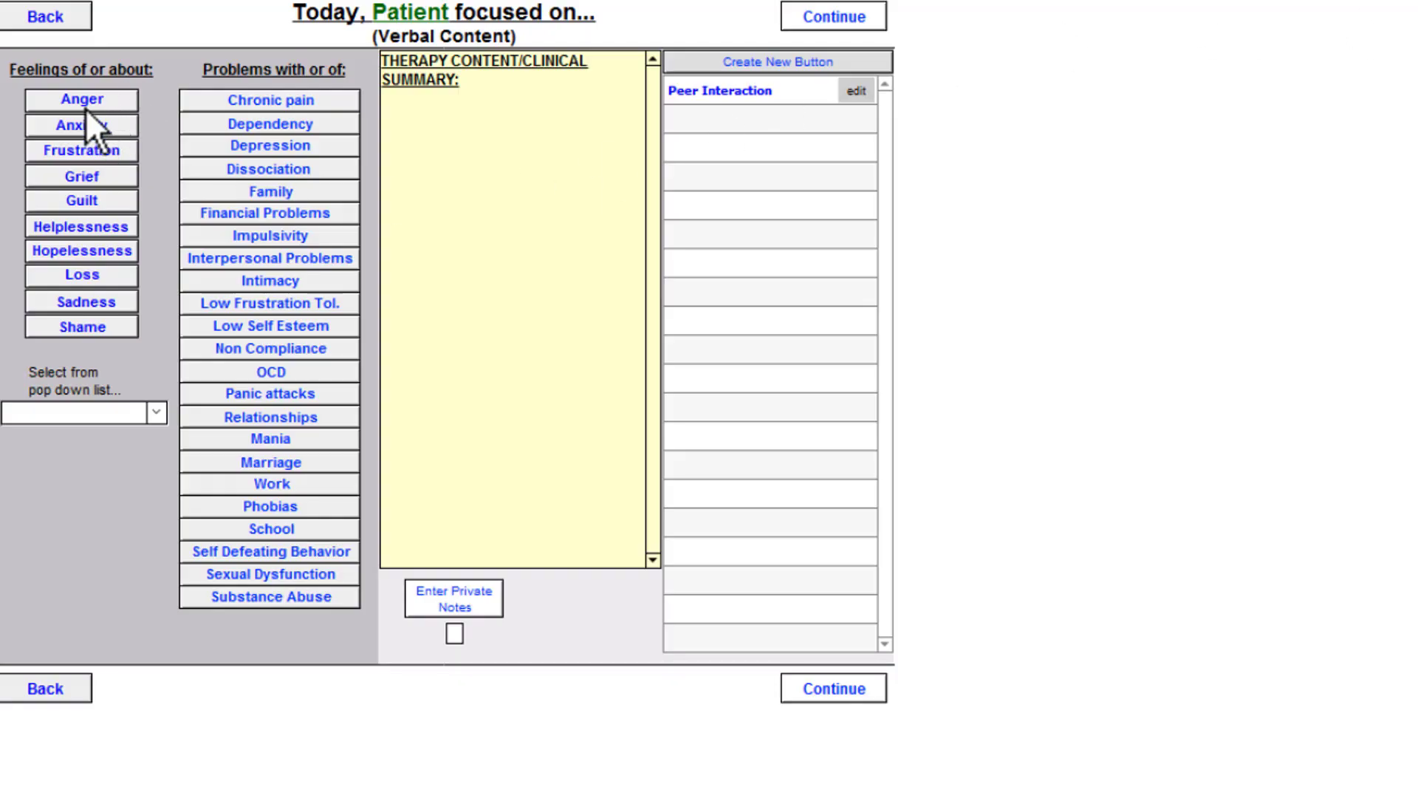
left_click(107, 151)
left_click(278, 144)
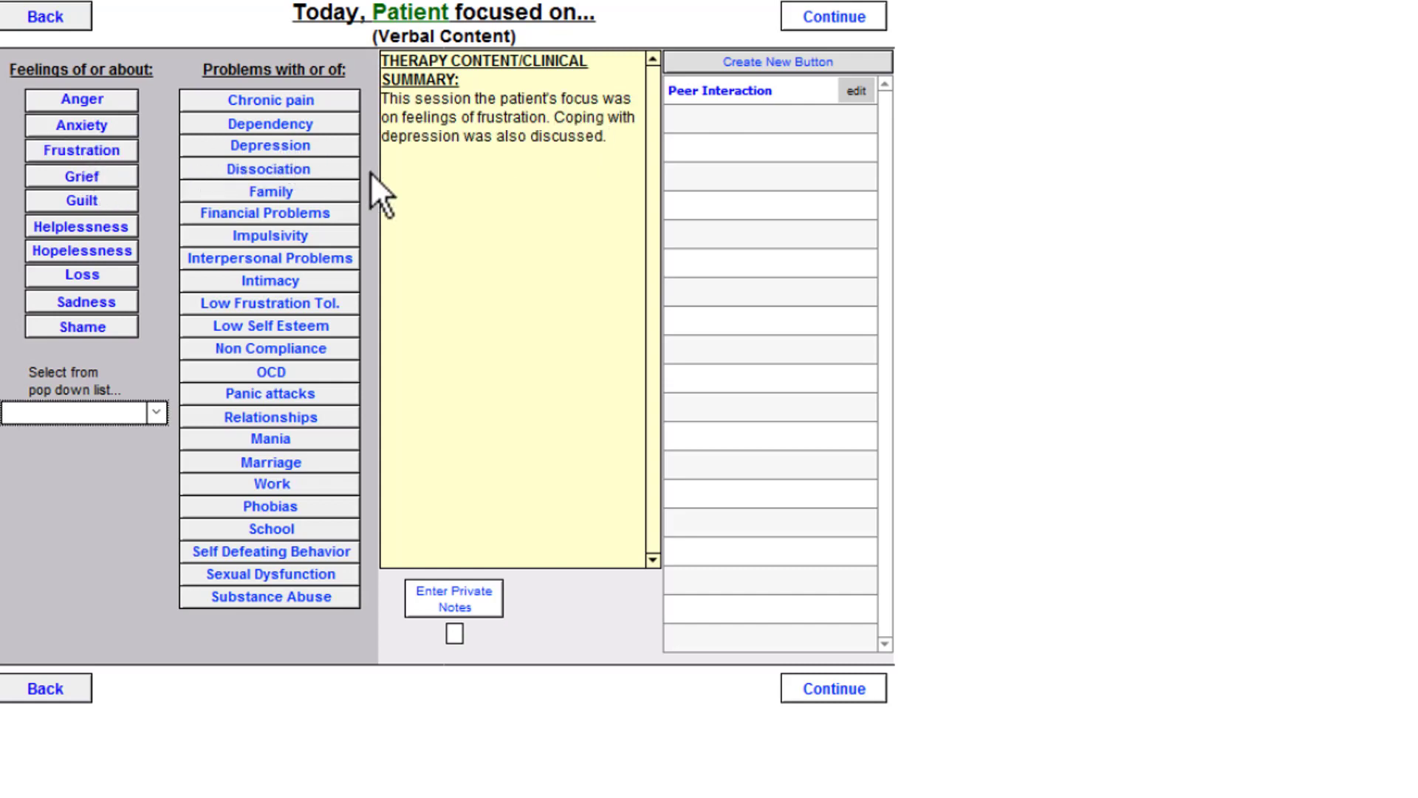
left_click(863, 686)
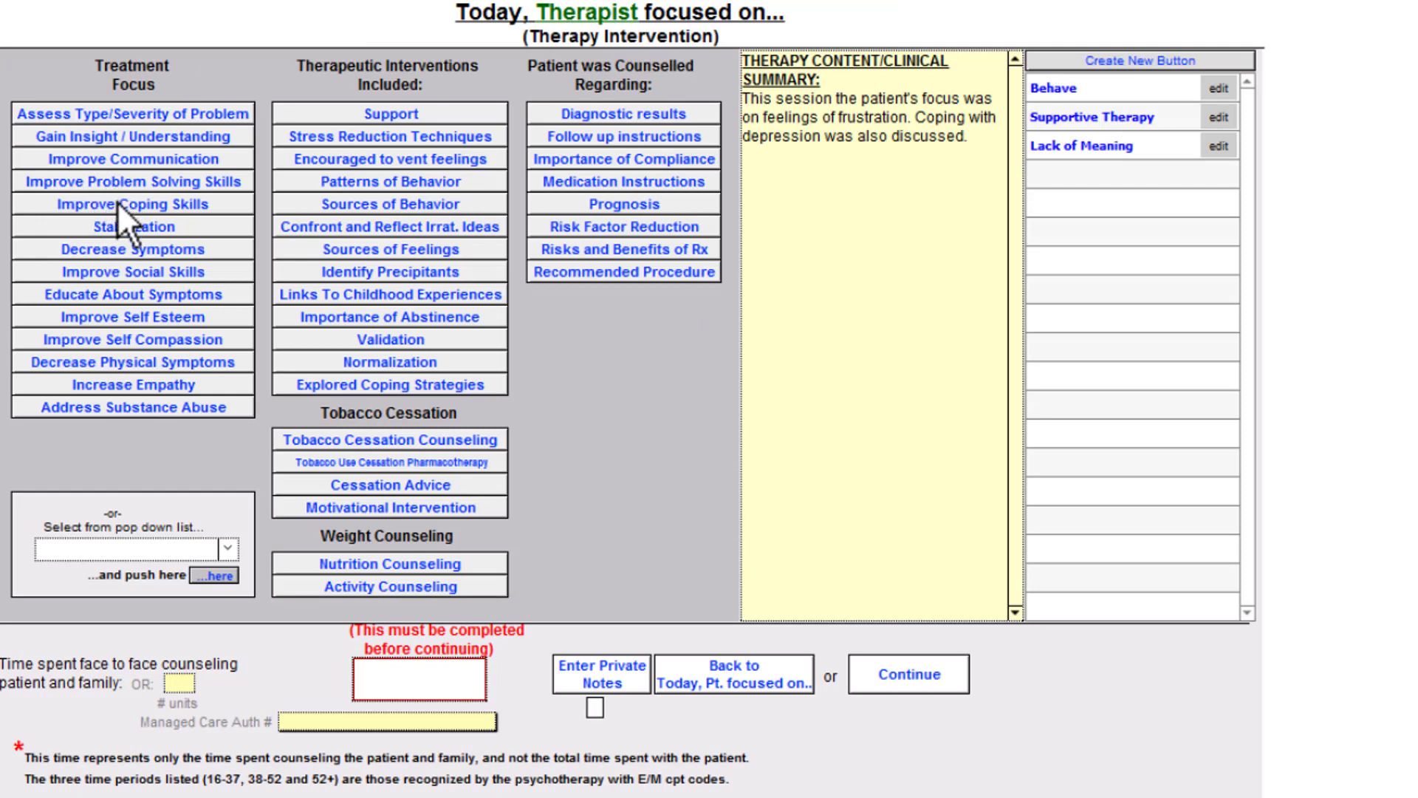
Document the therapist's focus as improving coping skills through support and stress reduction techniques, with counseling on the importance of compliance
left_click(117, 202)
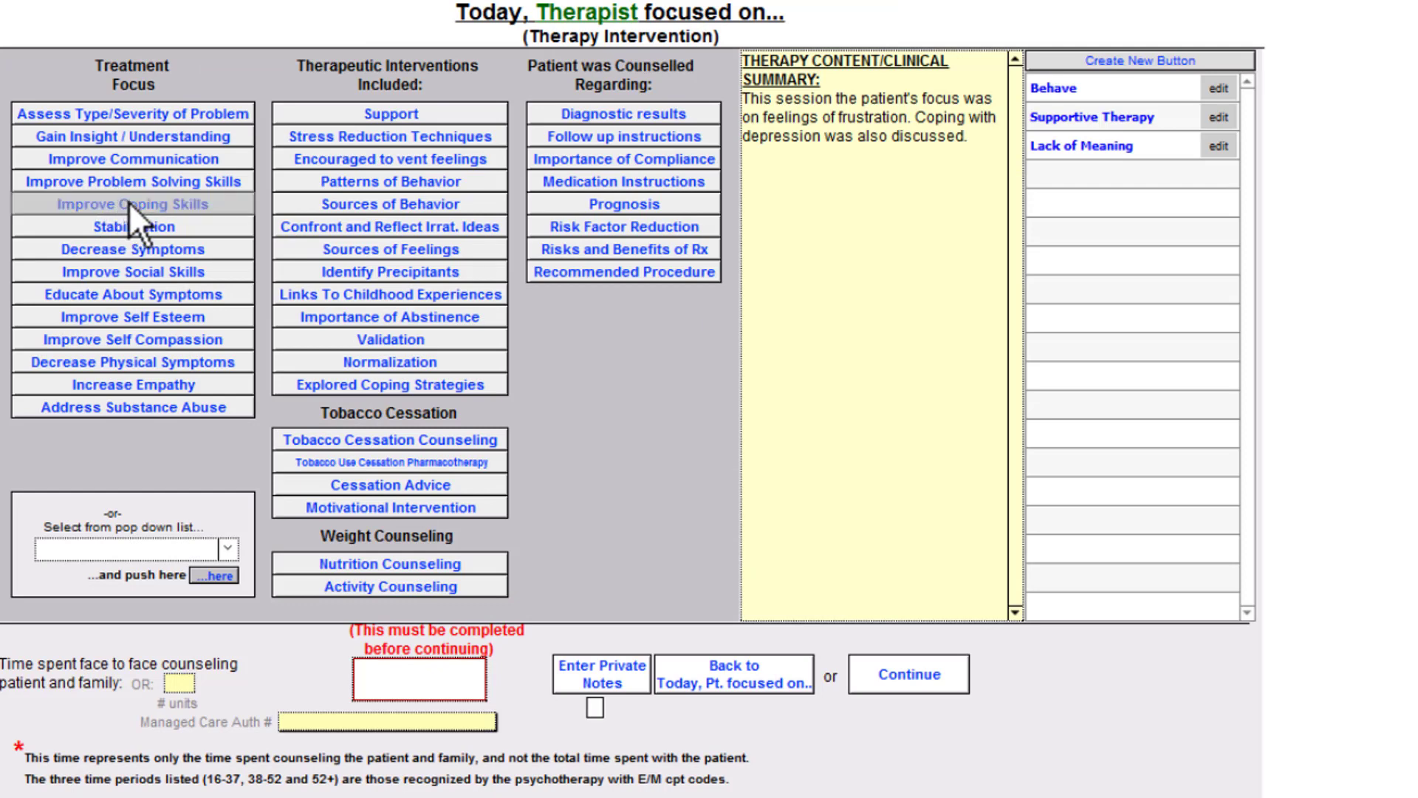
left_click(410, 117)
left_click(408, 140)
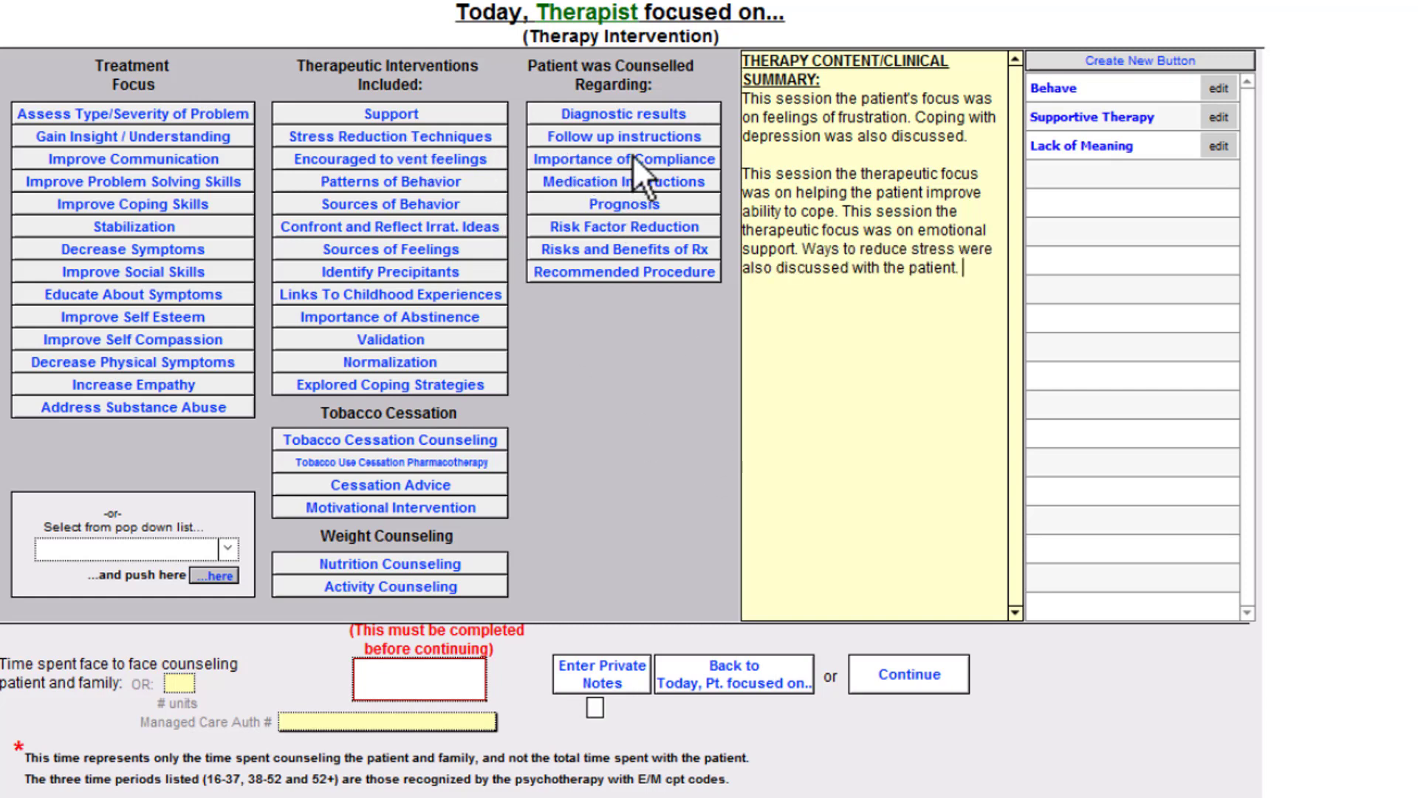
left_click(699, 158)
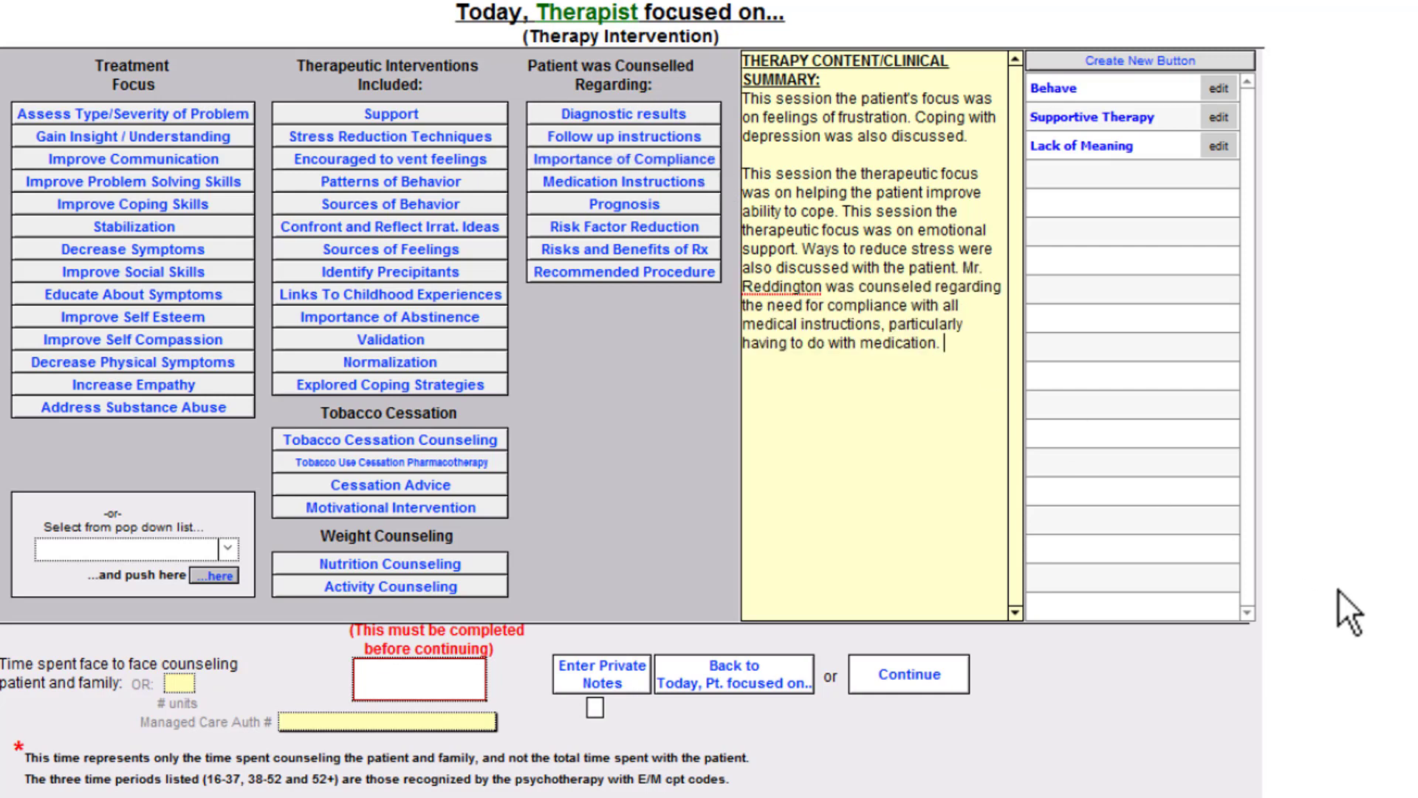
Set the face-to-face counseling time to 20 to 30 minutes and finish the psychotherapy section
left_click(467, 685)
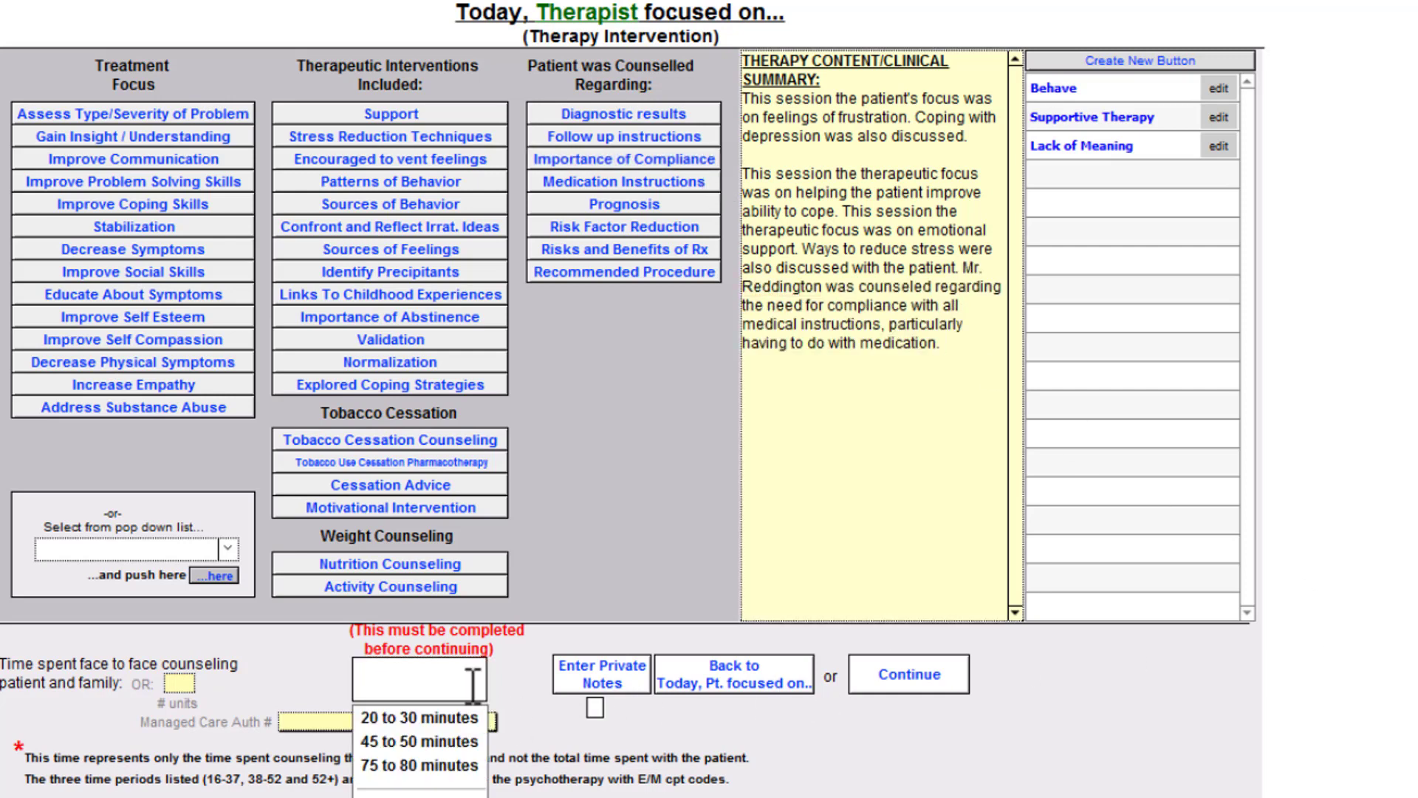
left_click(455, 721)
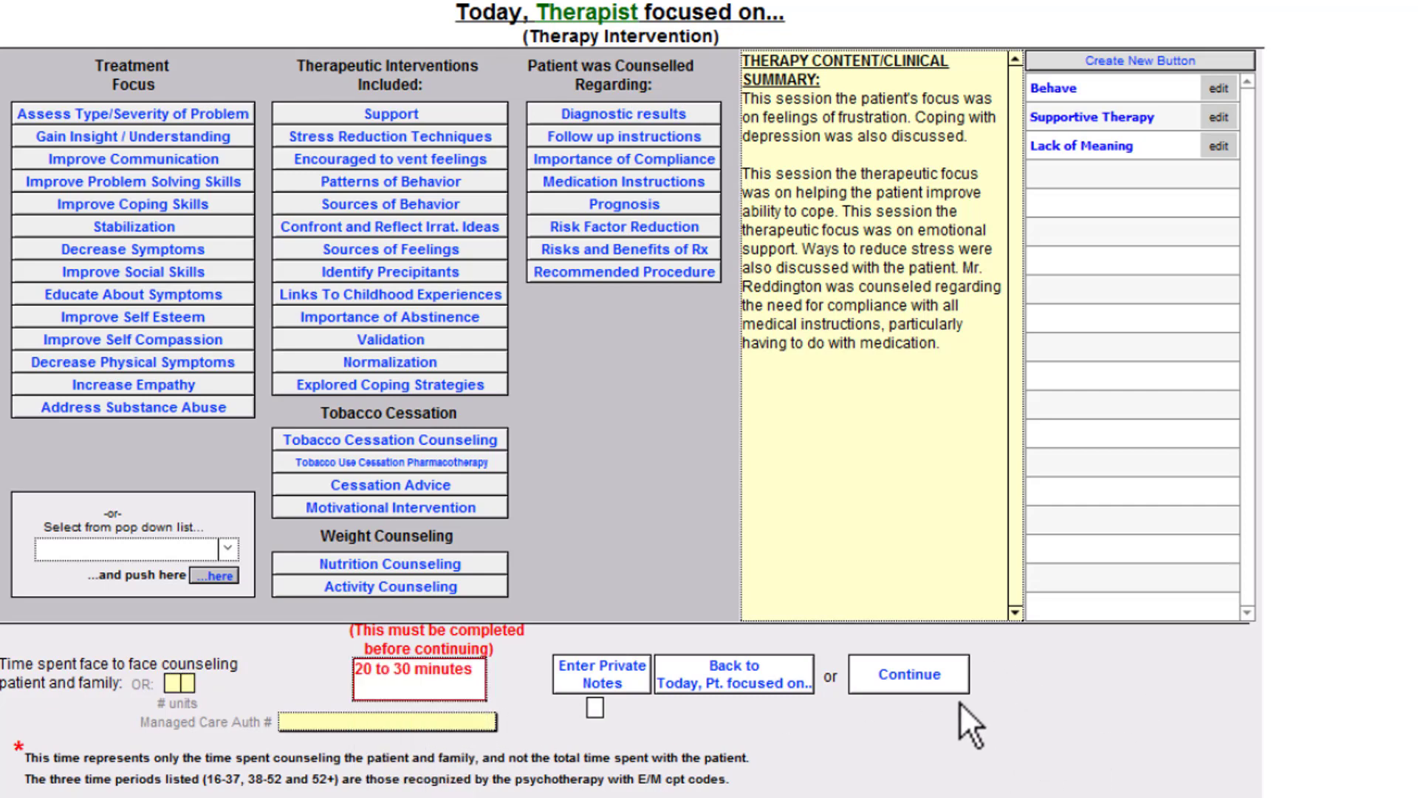
left_click(953, 683)
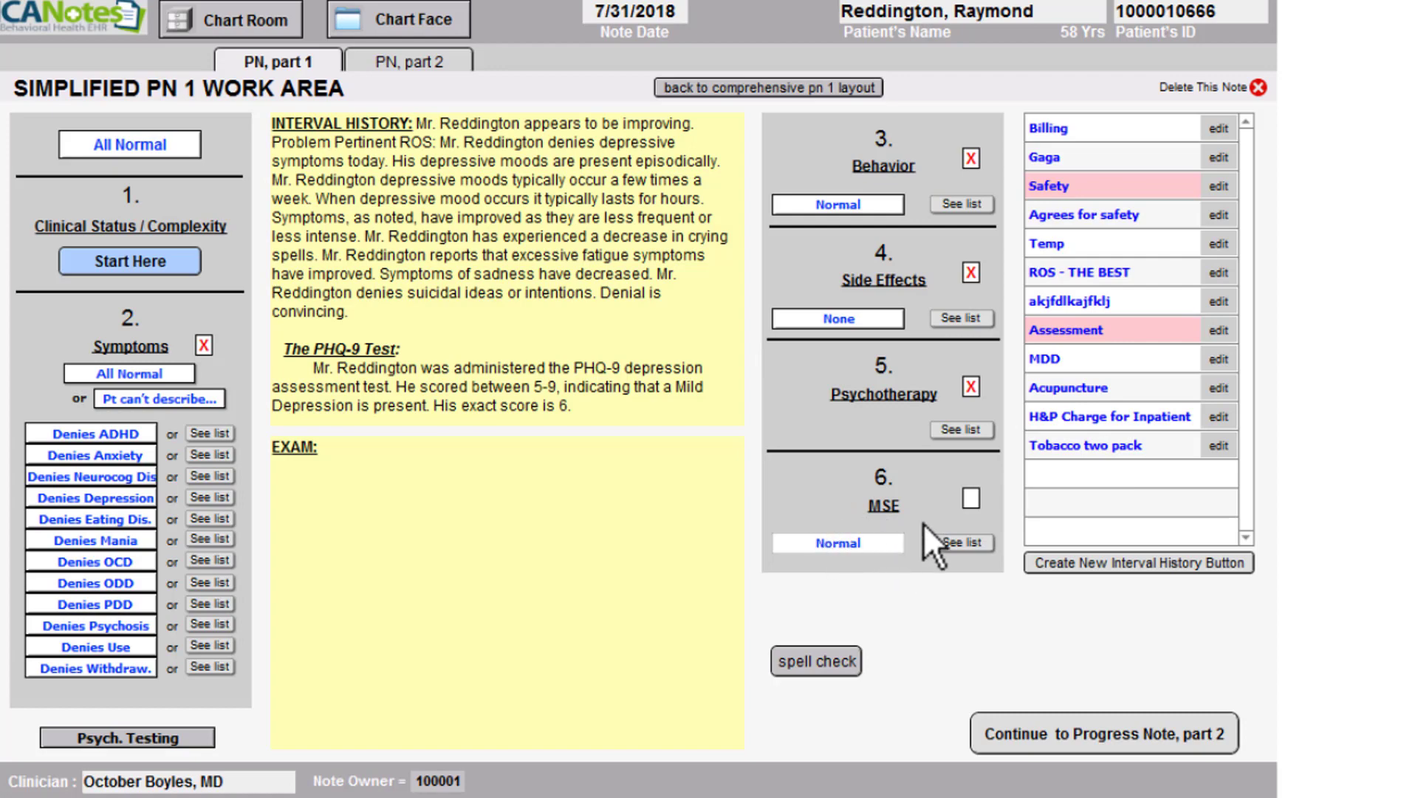
Record a normal mental status exam for the patient and include the AIMS exam findings in it
left_click(955, 544)
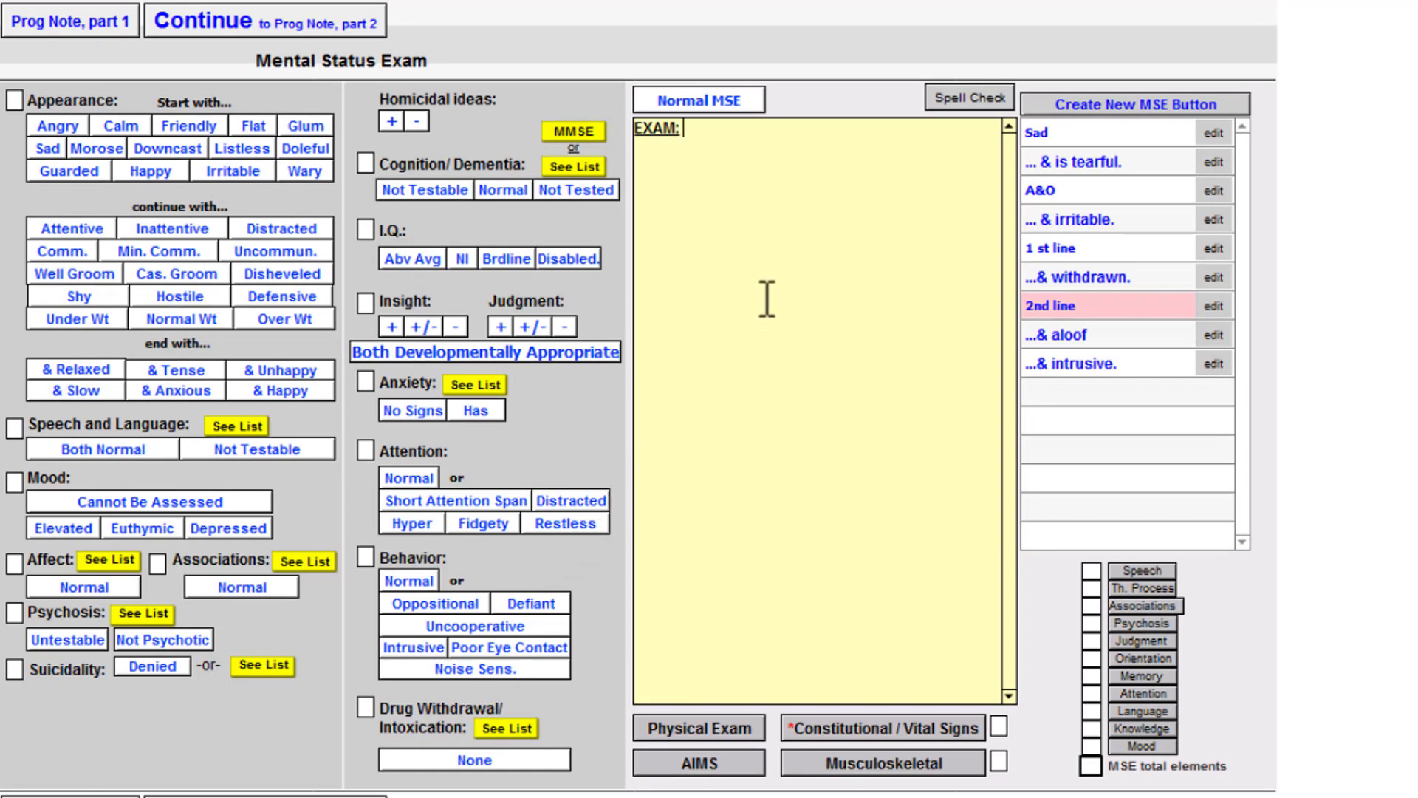
left_click(723, 96)
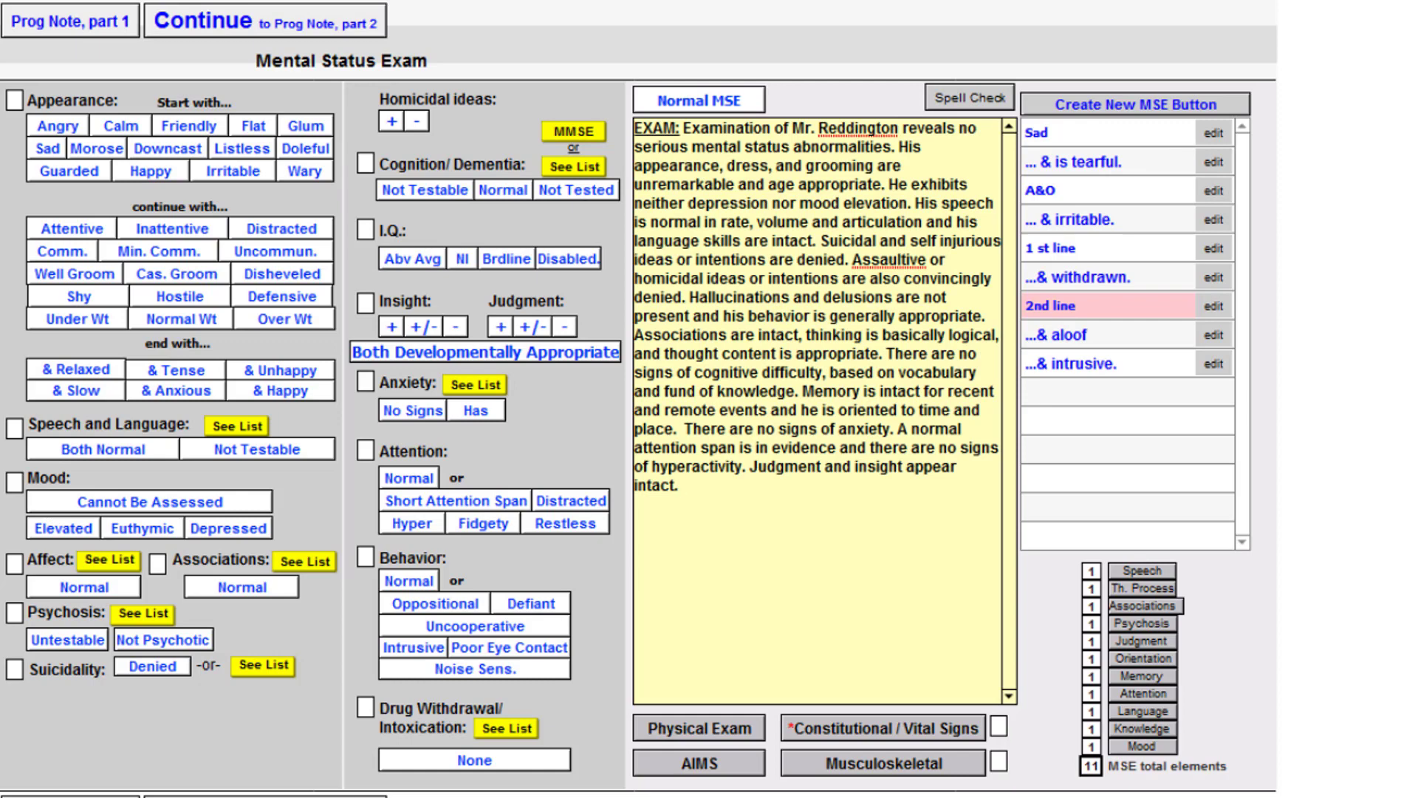
left_click(720, 767)
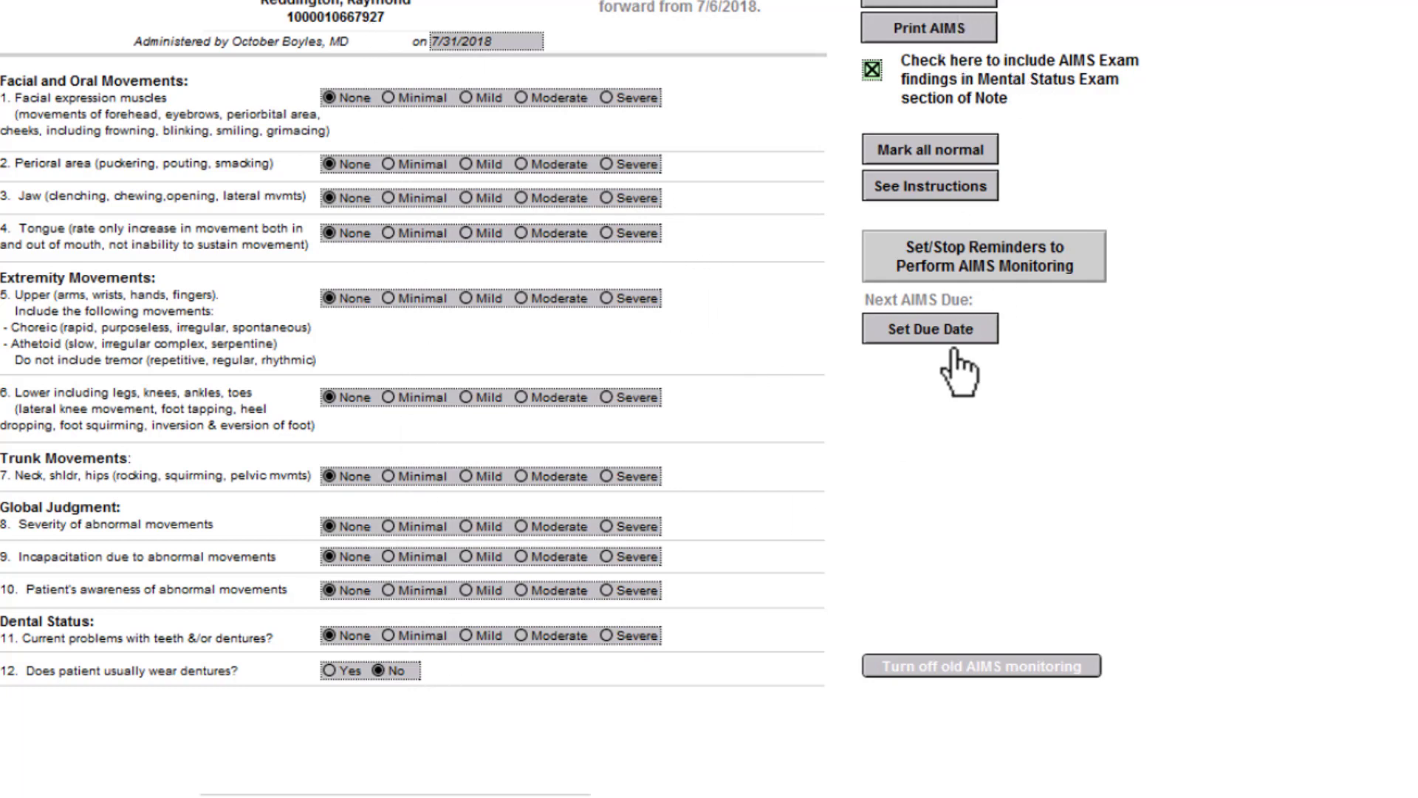
left_click(935, 3)
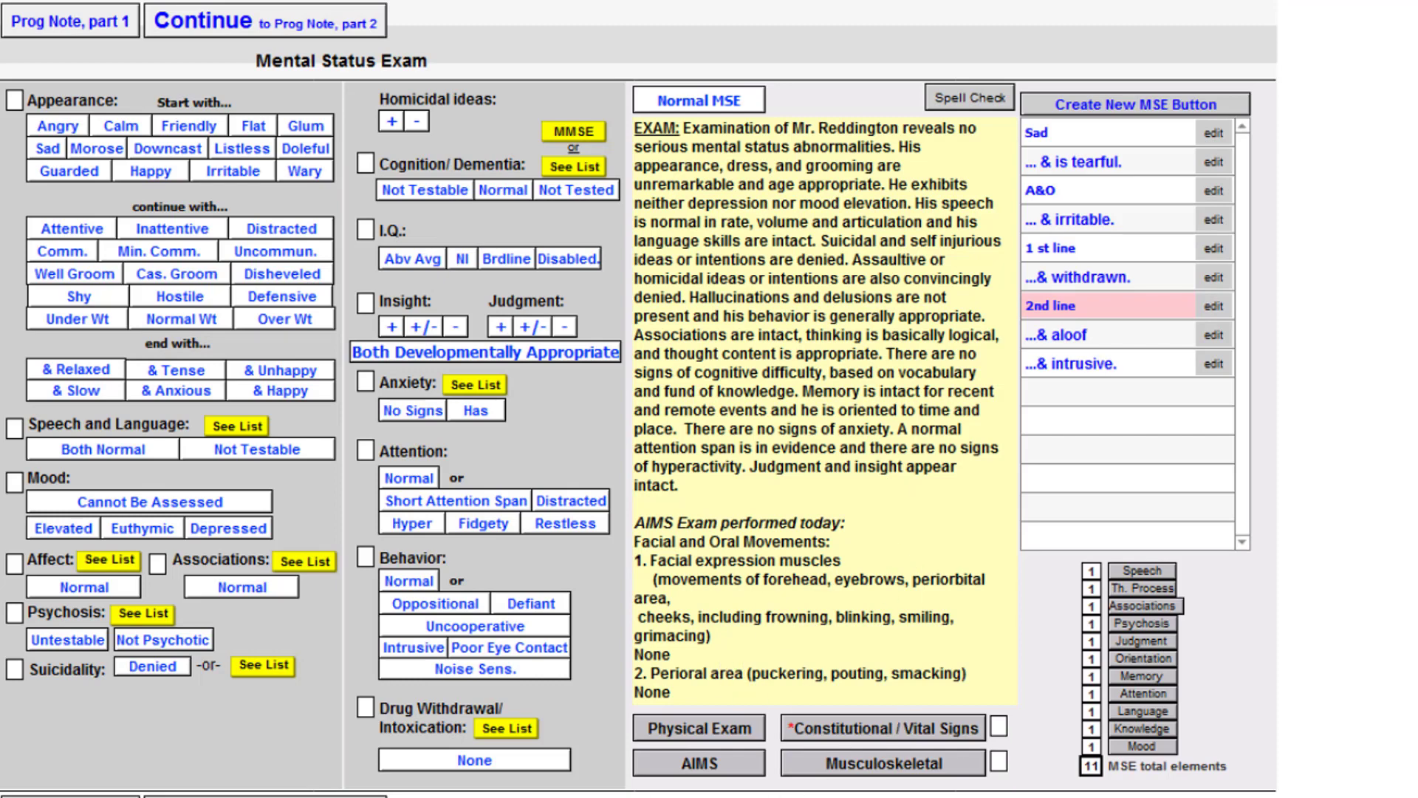
Continue to part 2 of the progress note and enter a new medication start for Ambien 5 mg PO
left_click(50, 34)
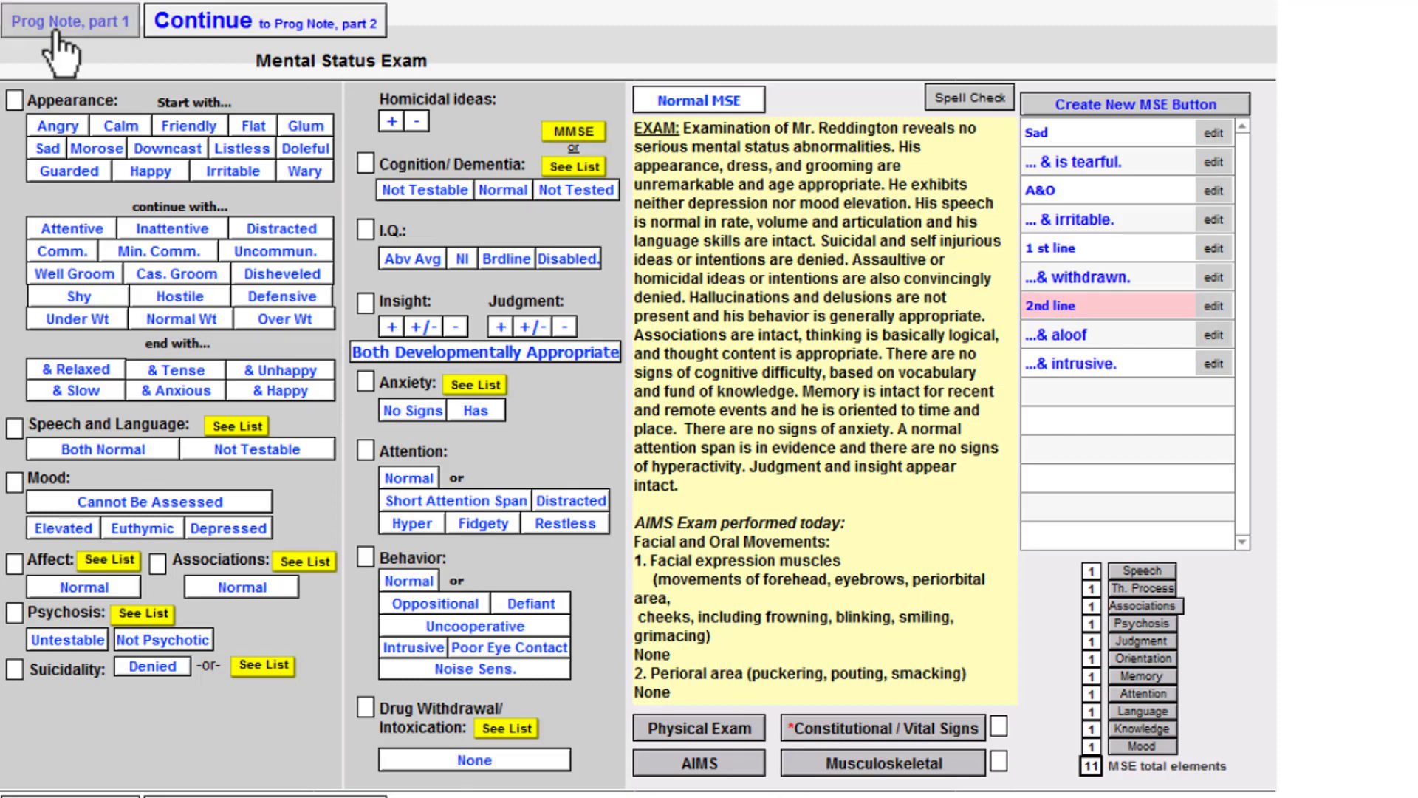
left_click(336, 30)
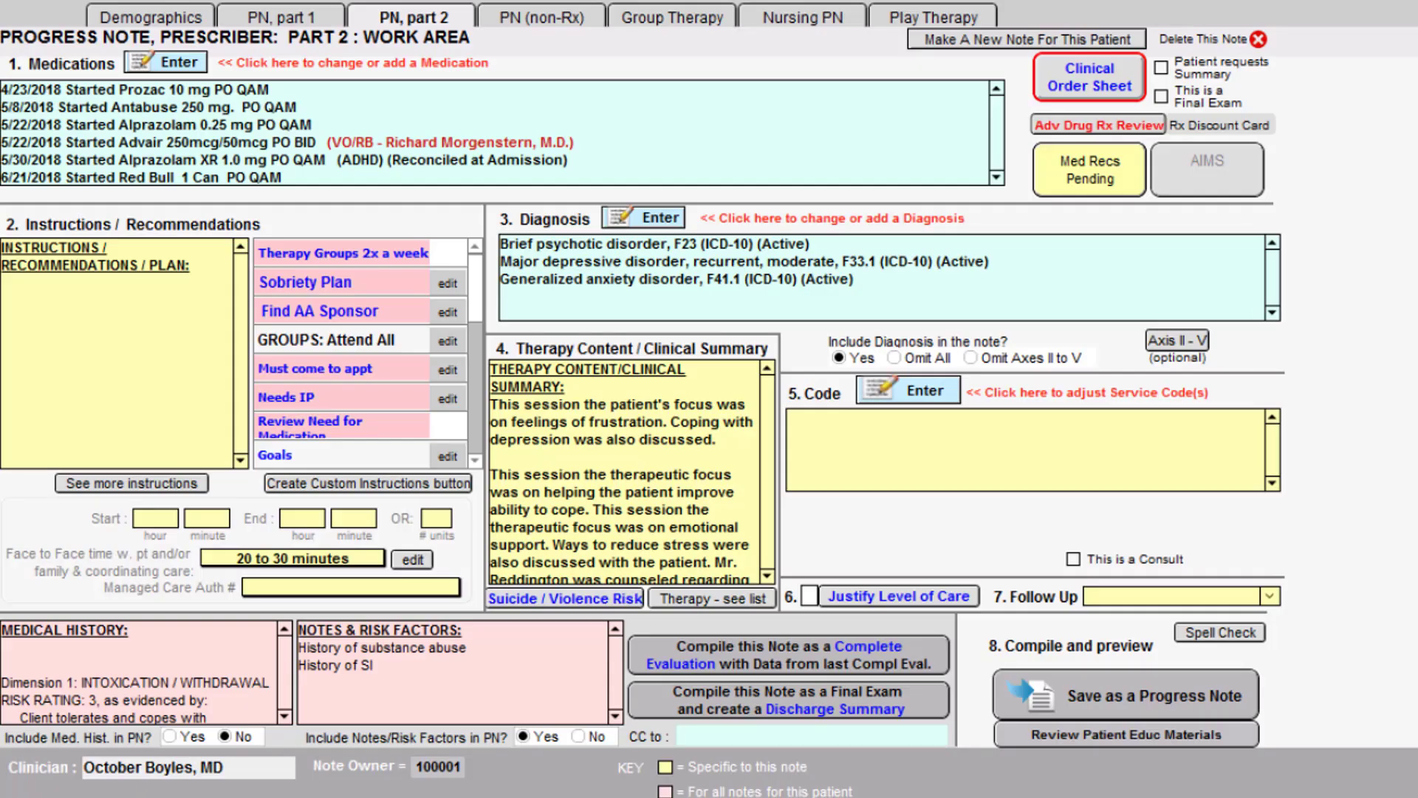
left_click(184, 62)
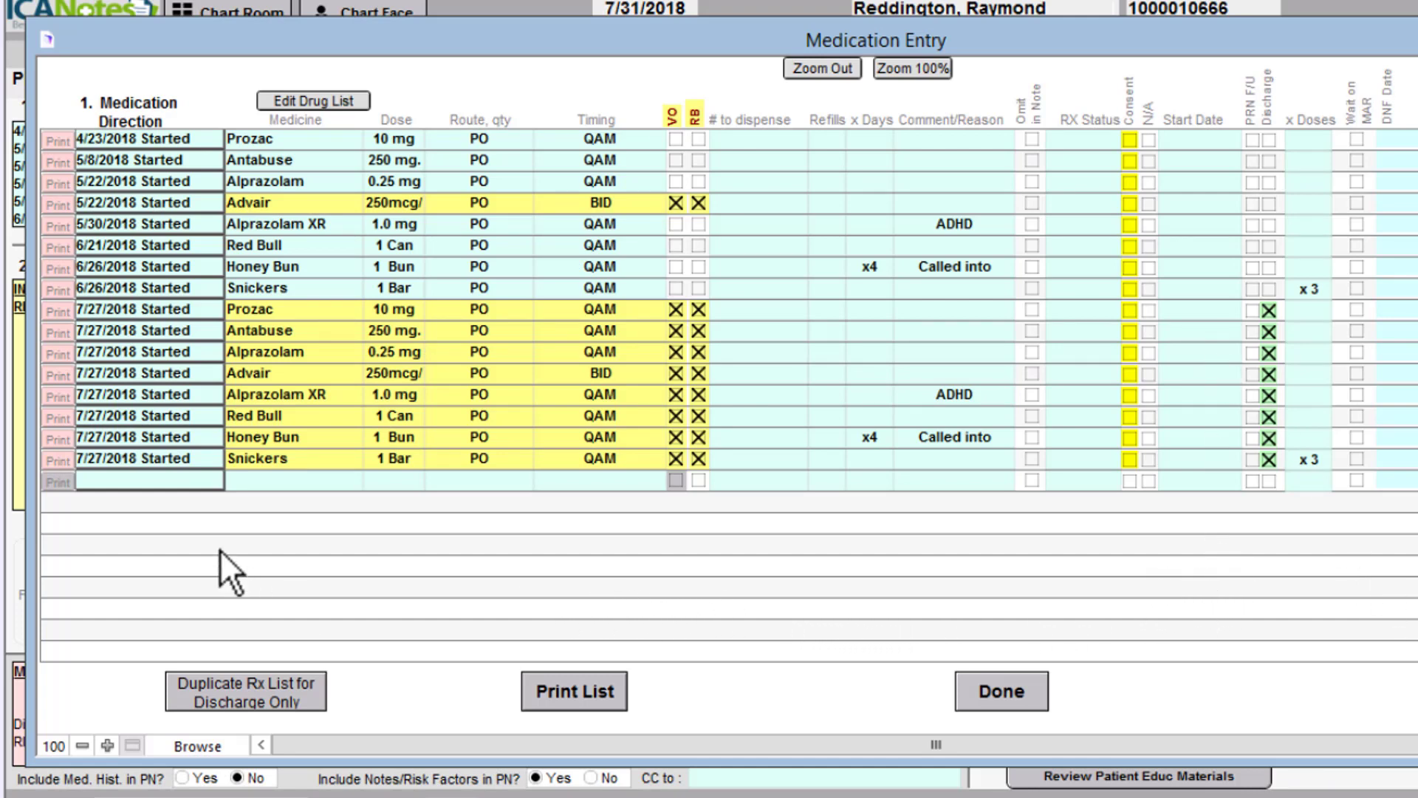
left_click(195, 485)
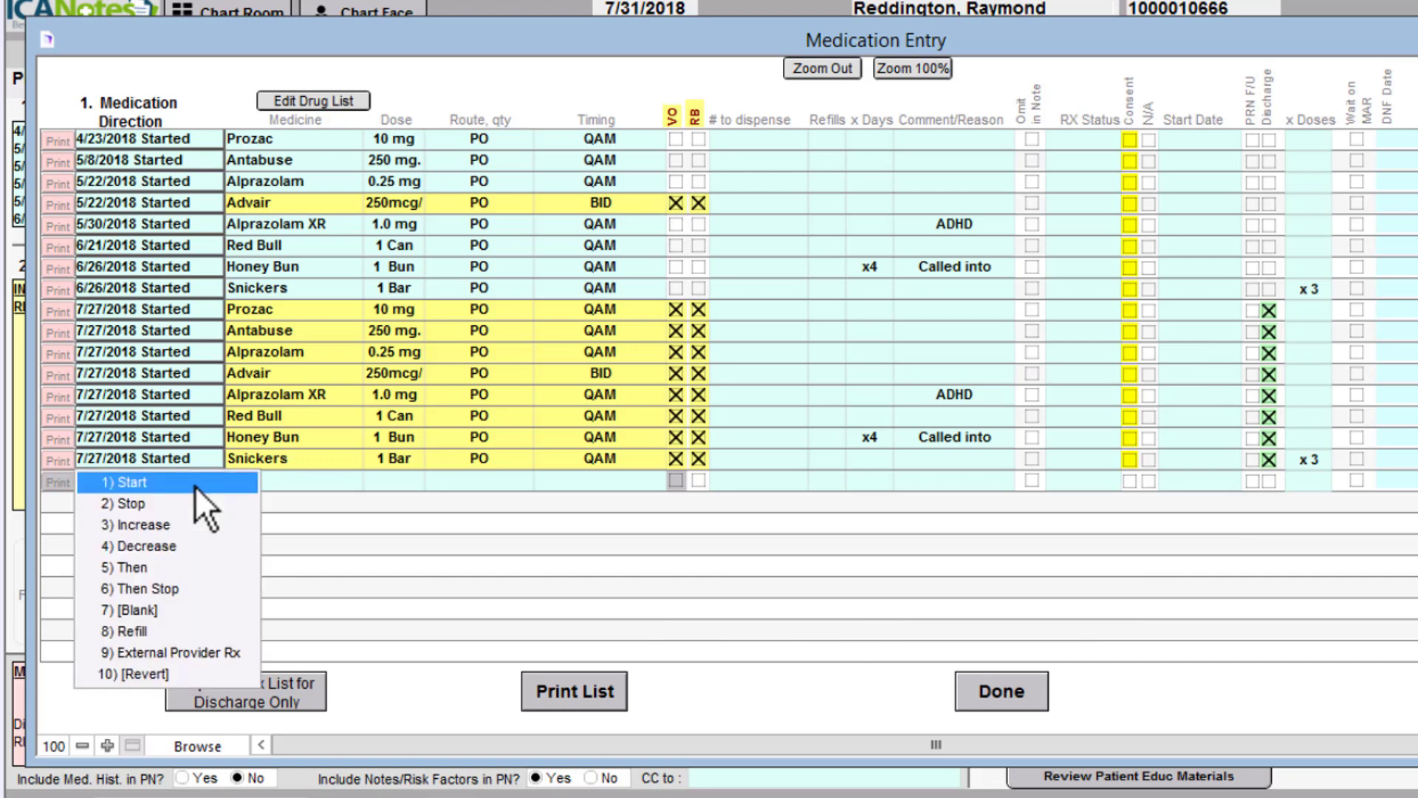
left_click(195, 485)
left_click(334, 481)
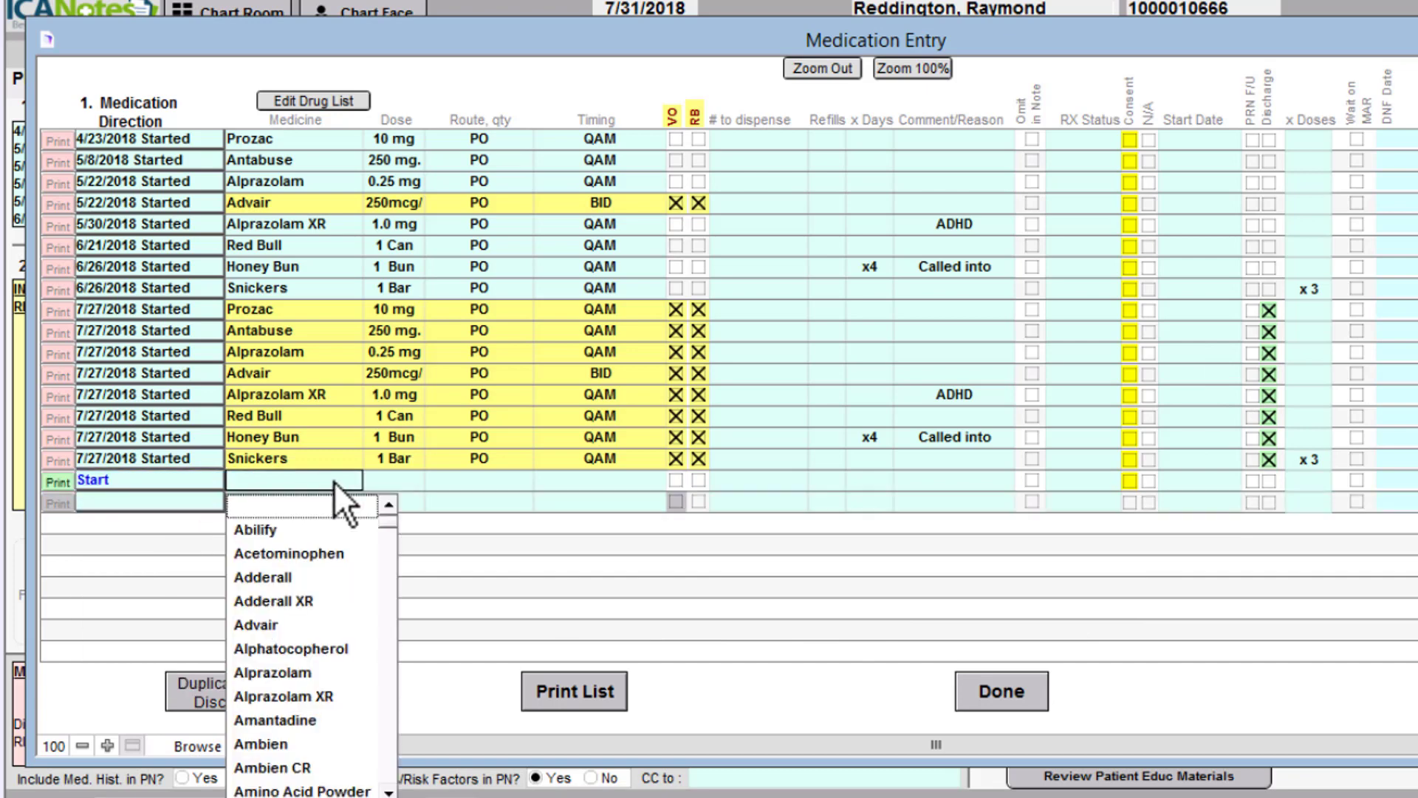
scroll(344, 687, "down", 2)
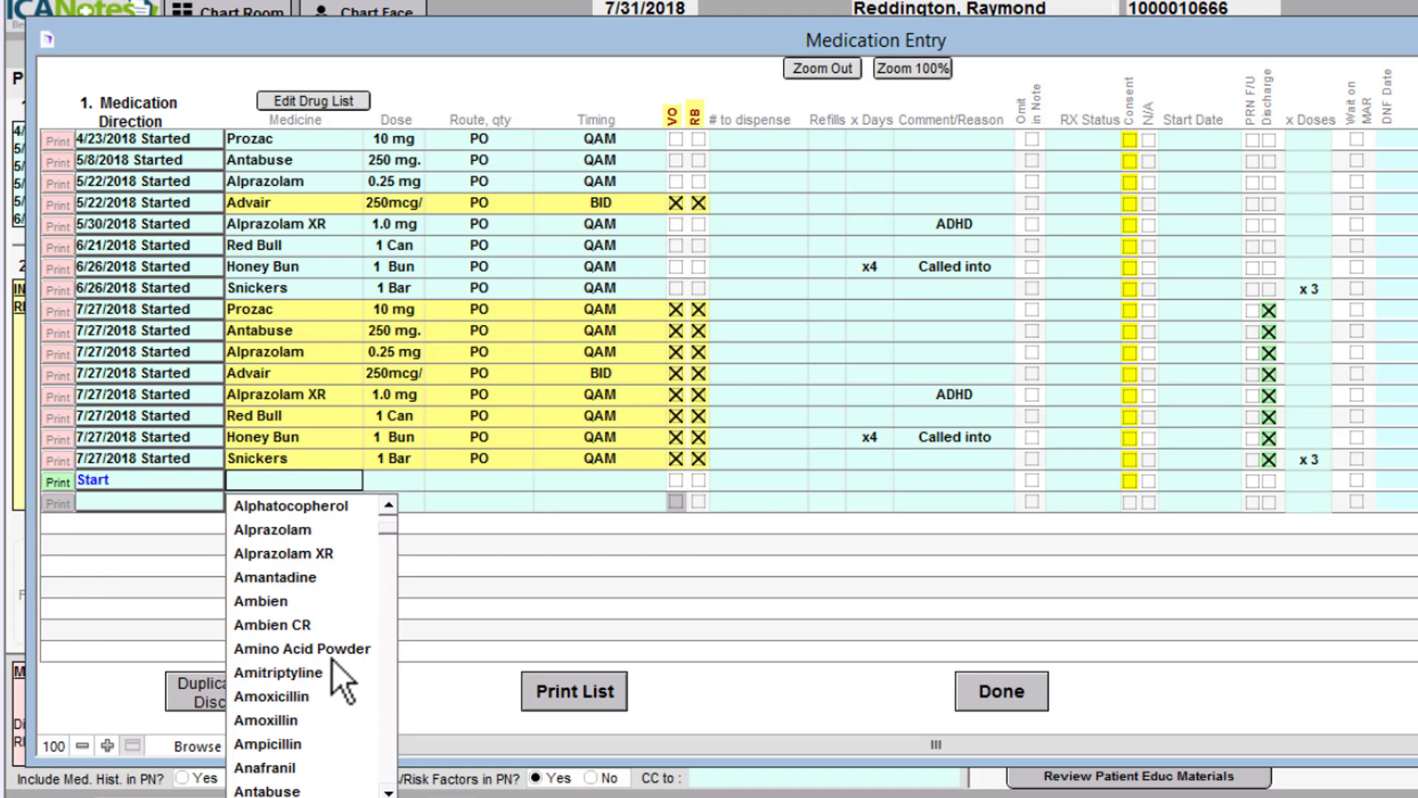
left_click(296, 601)
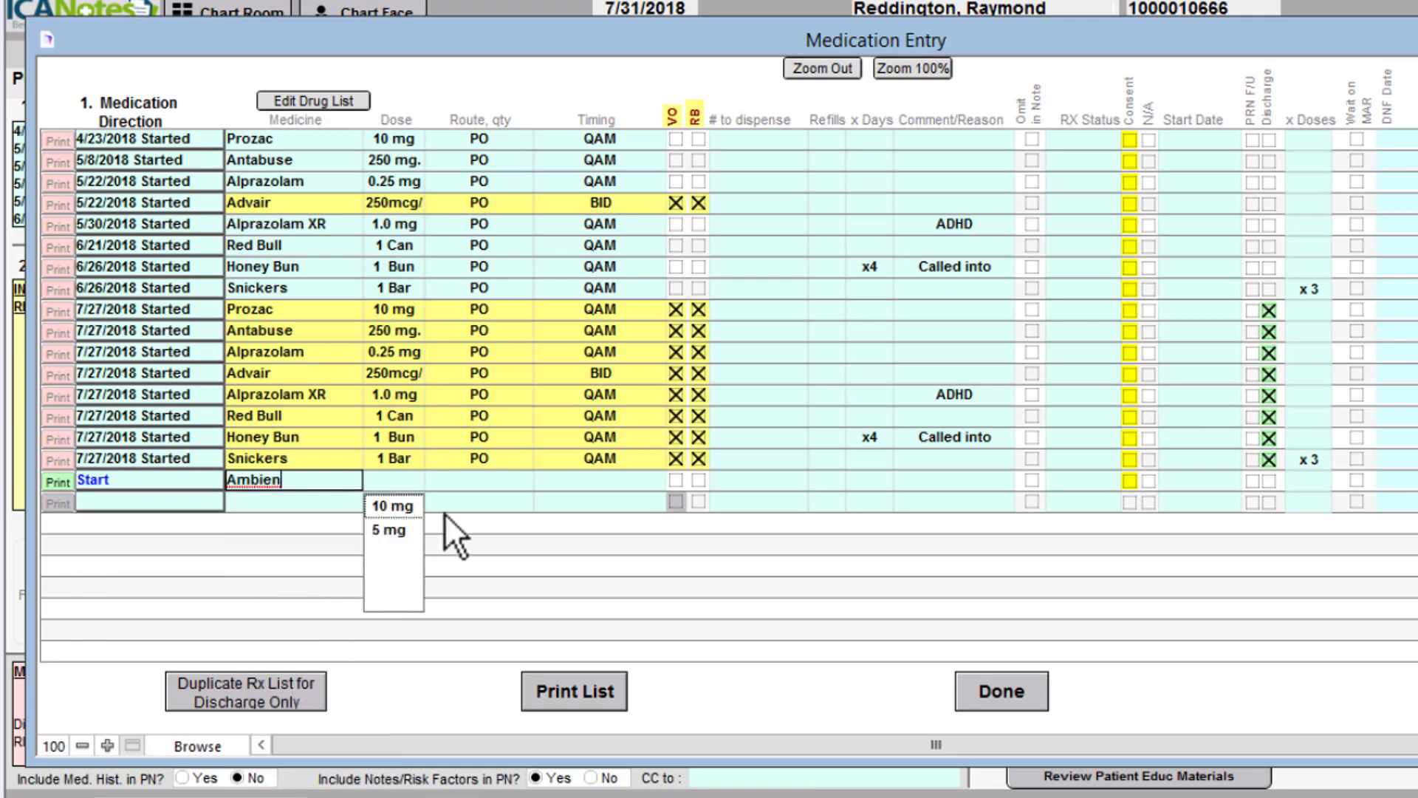
left_click(406, 530)
left_click(495, 507)
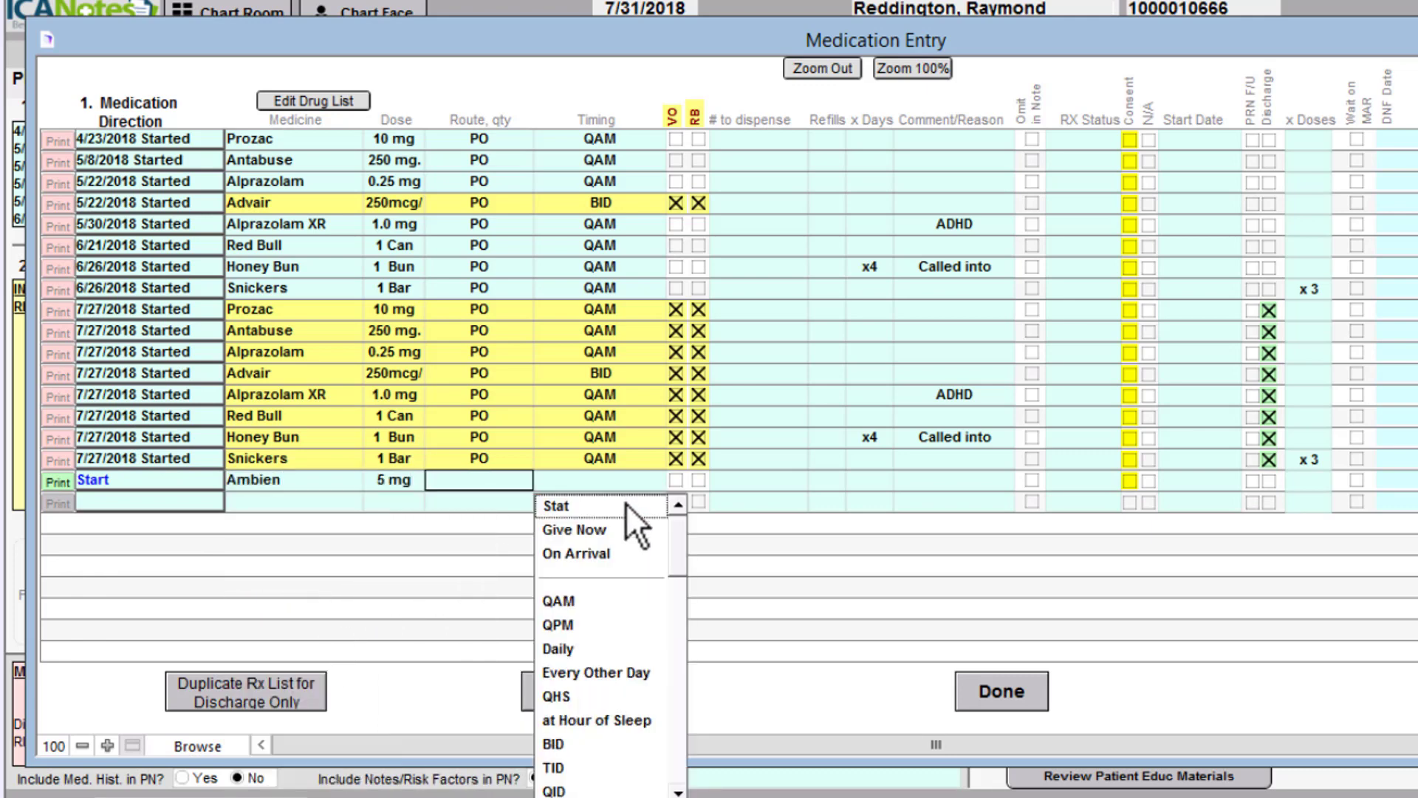
Complete the Ambien order with QHS timing, 30 (thirty) to dispense, no refills, x30 days and Insomnia as the reason
left_click(582, 697)
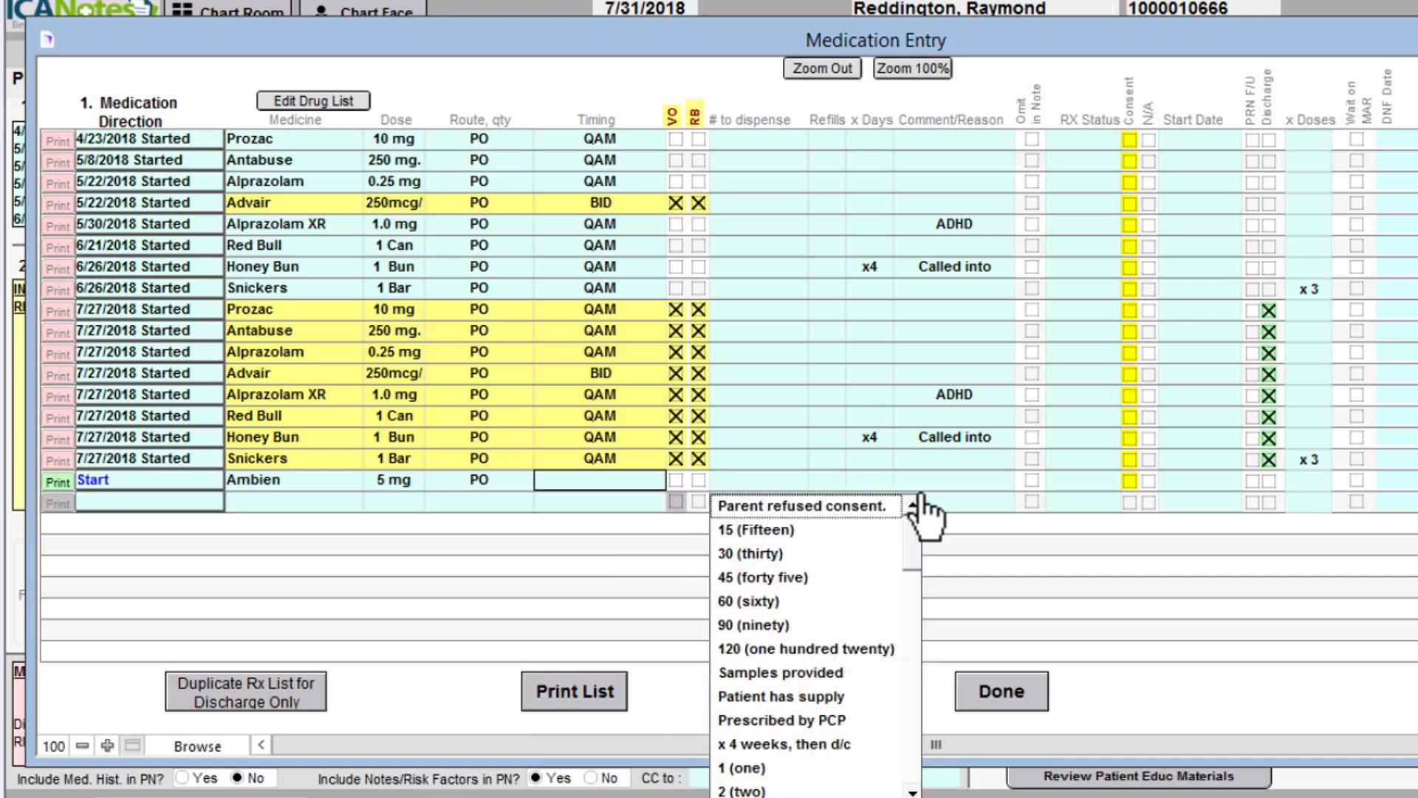
left_click(757, 553)
left_click(856, 507)
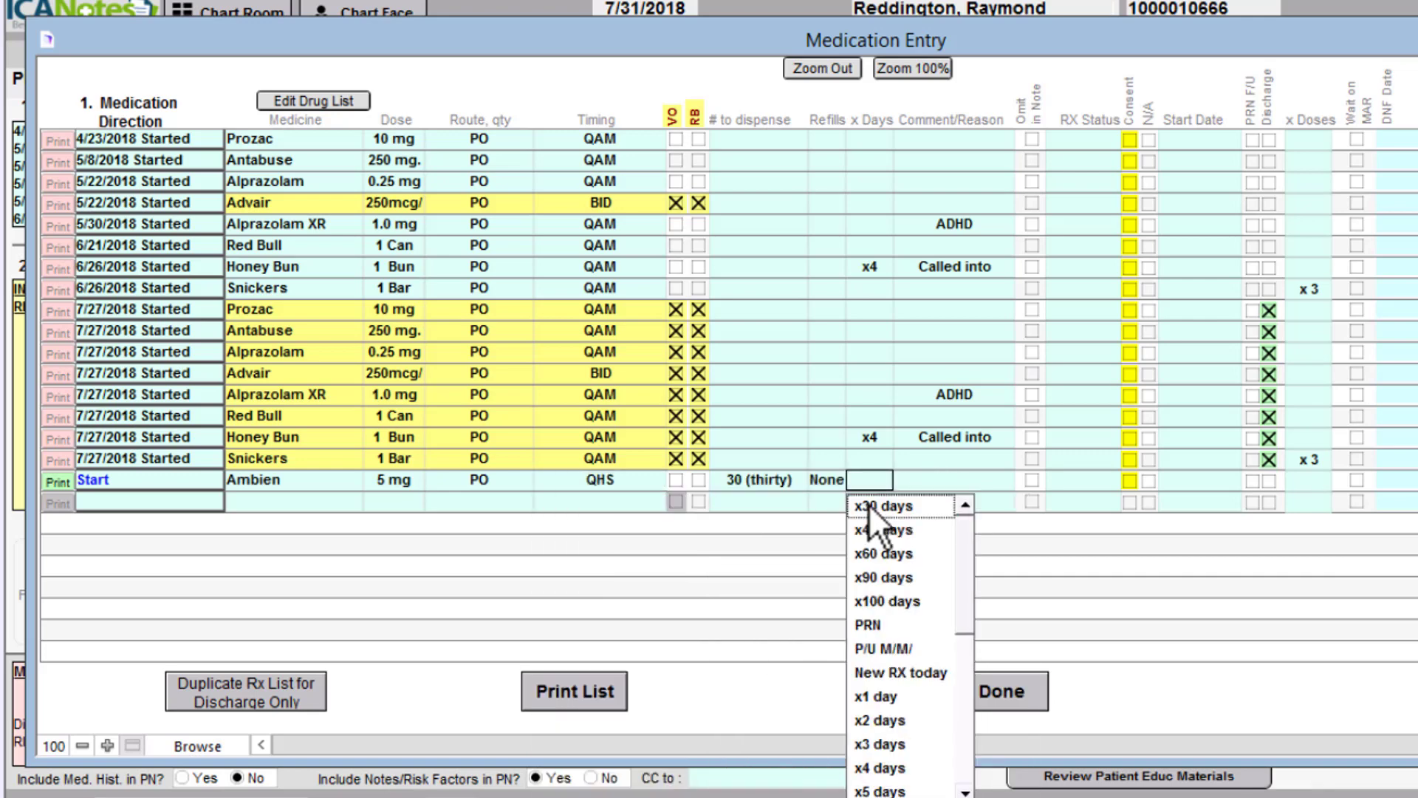
left_click(938, 504)
key("Tab")
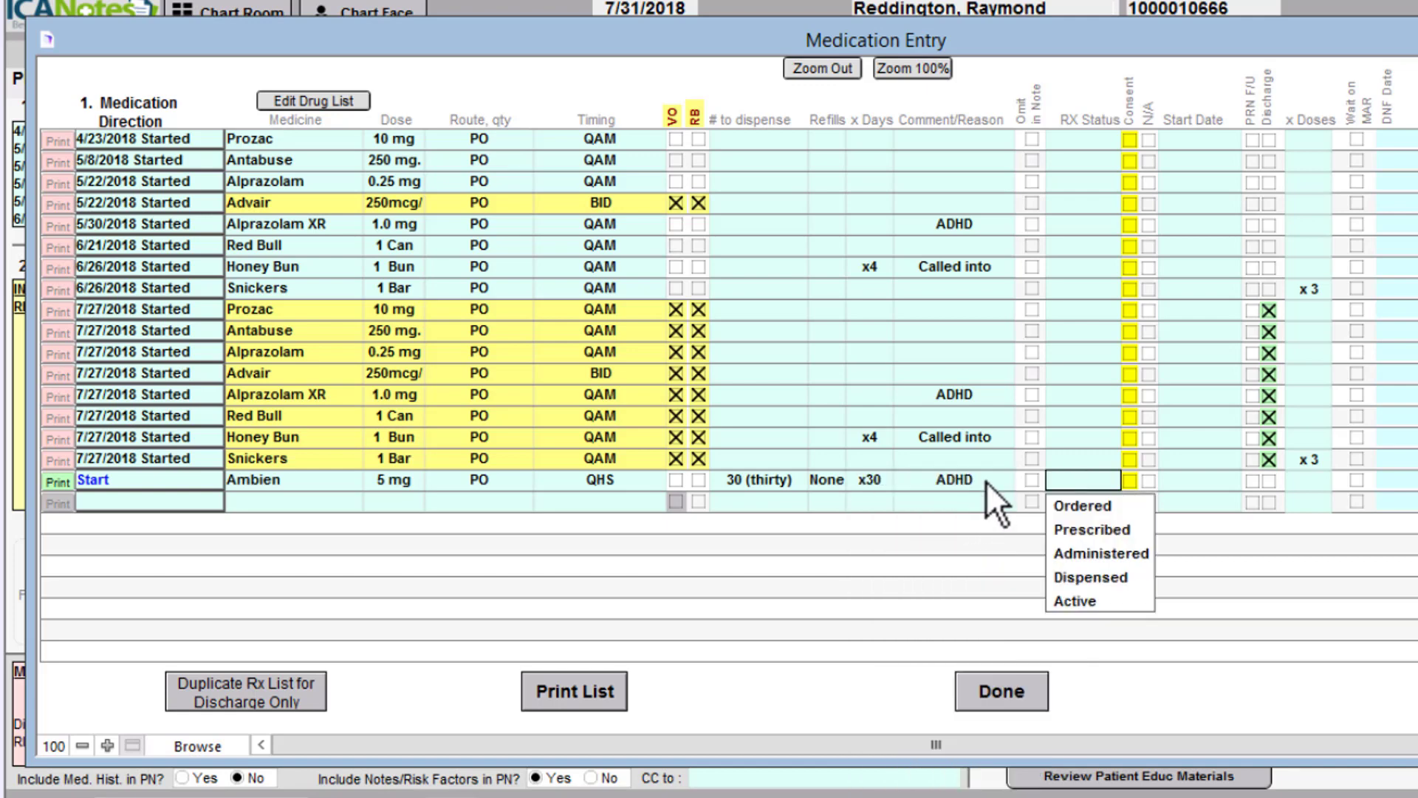
left_click(986, 481)
type("iED")
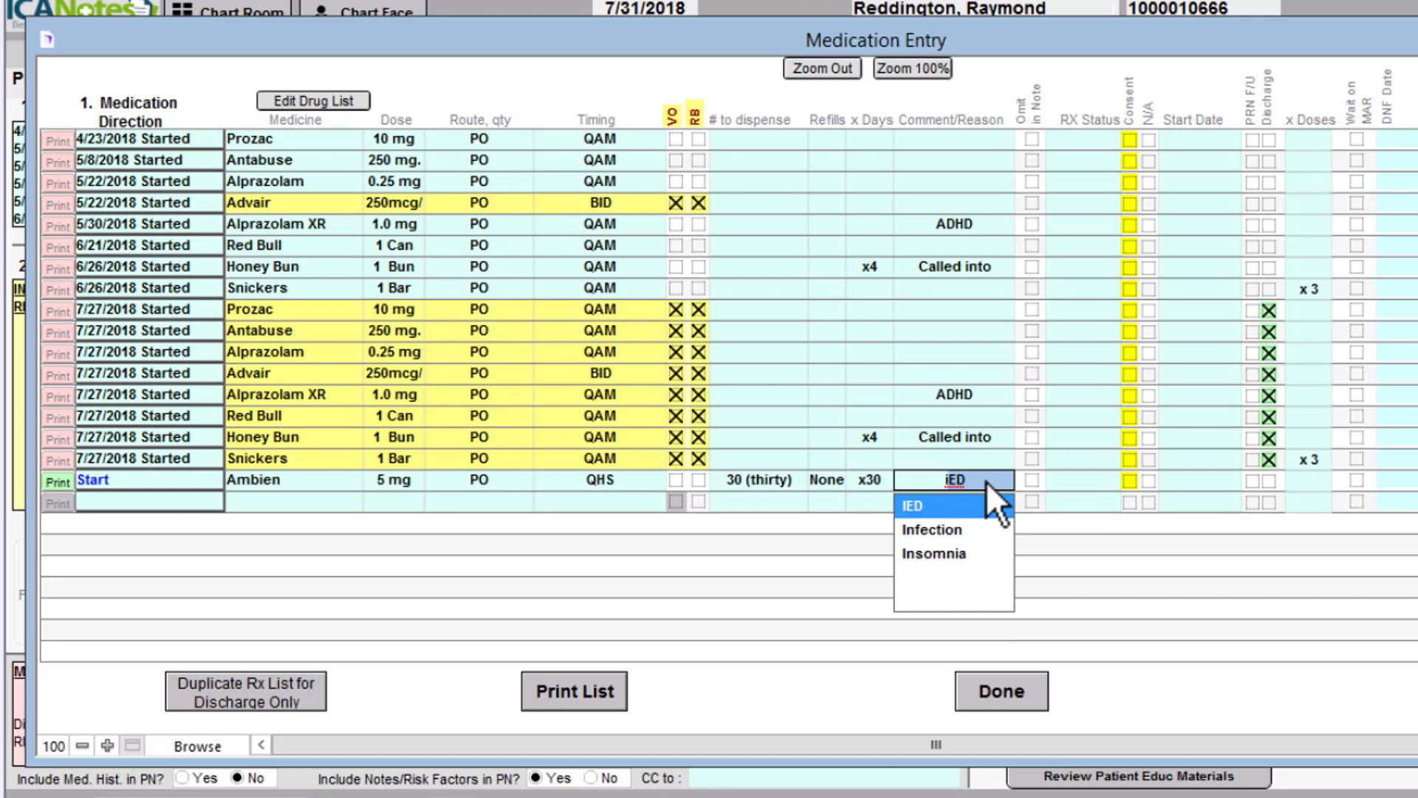
left_click(959, 562)
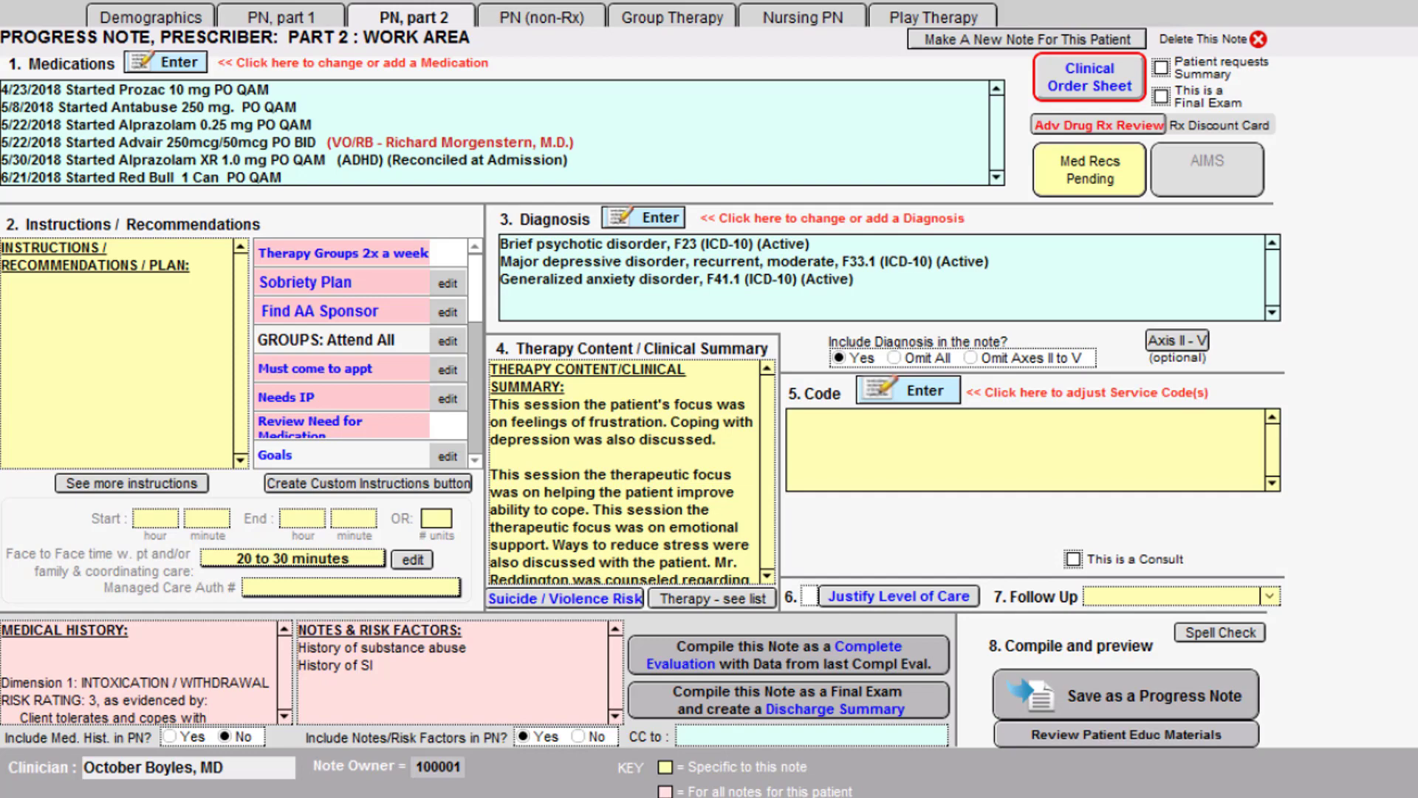
Have the E&M service code for the visit generated automatically and compile the work as a progress note
left_click(908, 388)
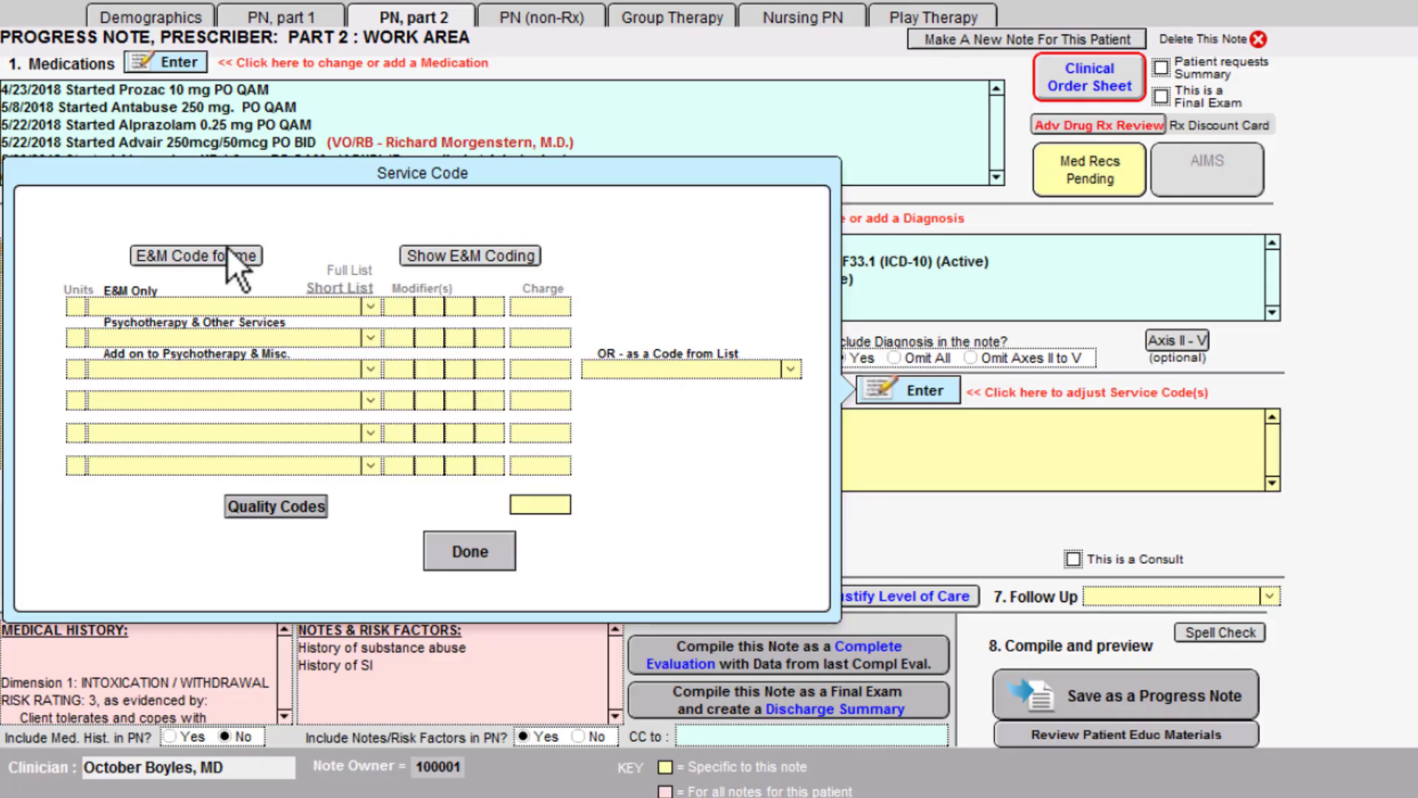
left_click(229, 255)
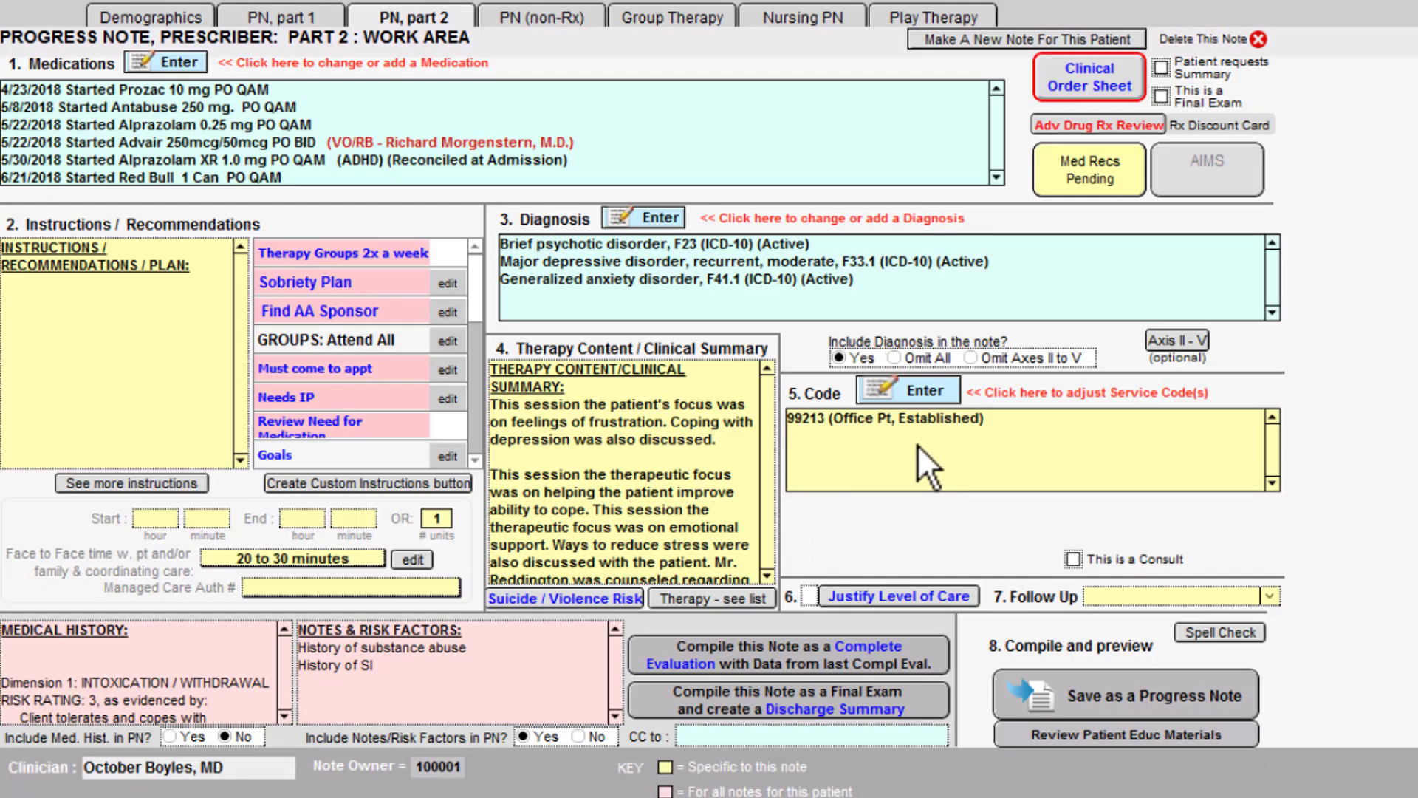
left_click(914, 393)
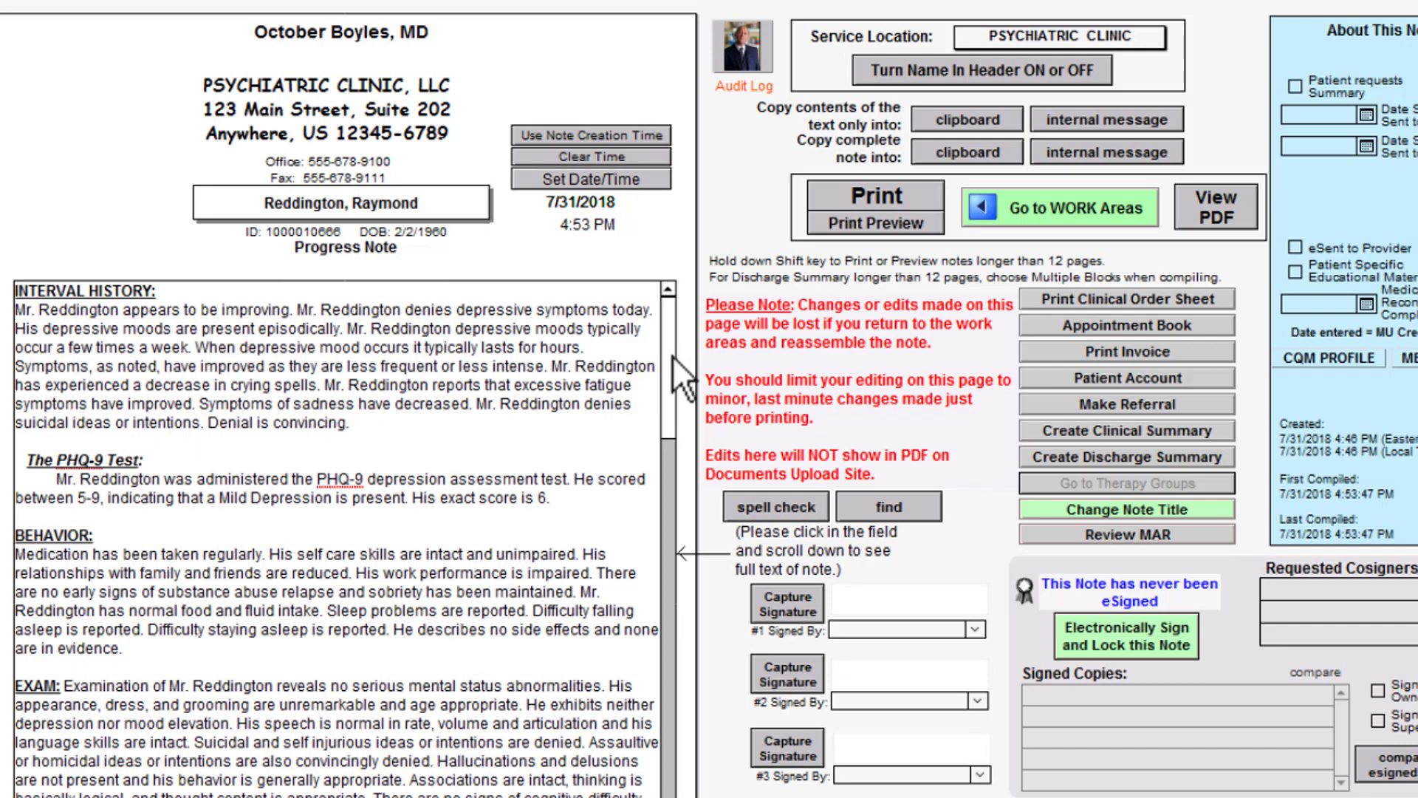
Review the compiled progress note down through the medication orders, risk factors, service code and face-to-face time
left_click_drag(672, 356, 708, 785)
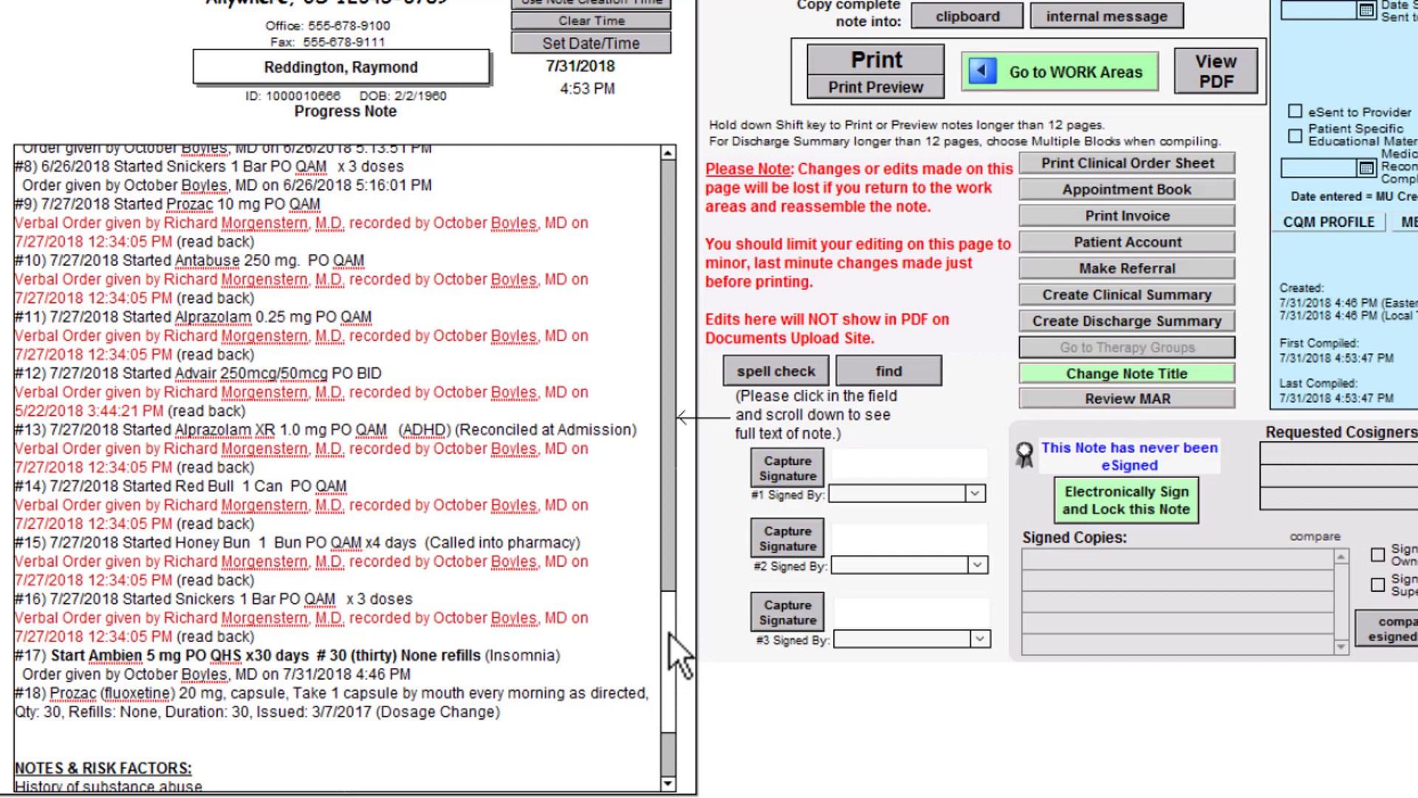
left_click_drag(669, 632, 675, 703)
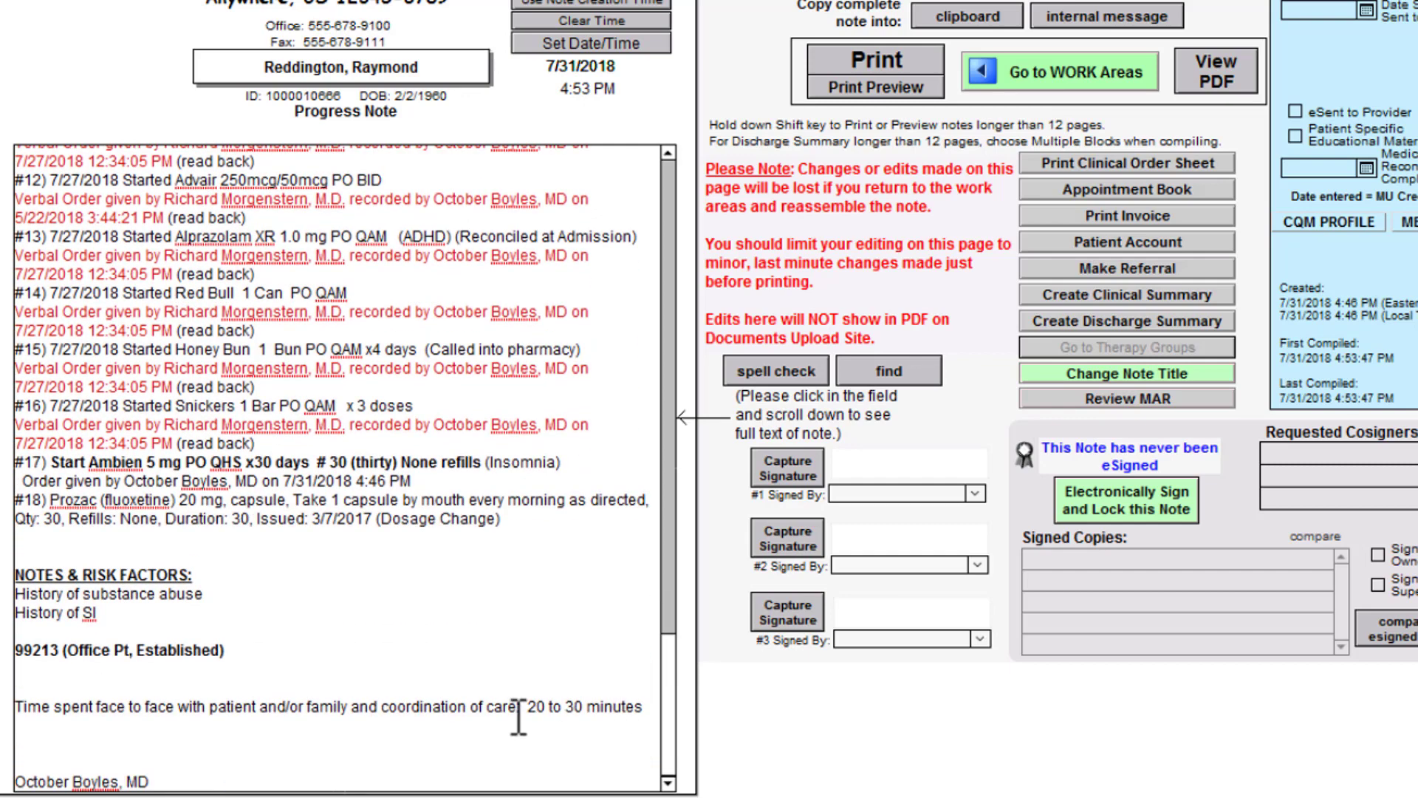